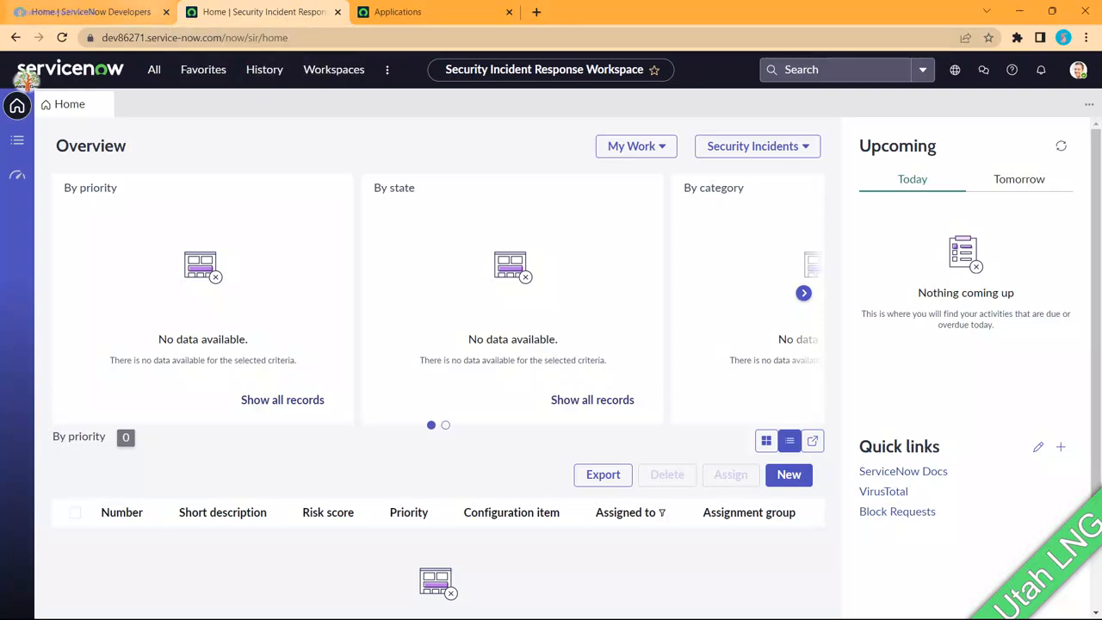
# Step: Search the Applications page for "major incident" and look through the matching apps
pyautogui.click(398, 12)
pyautogui.write('major in')
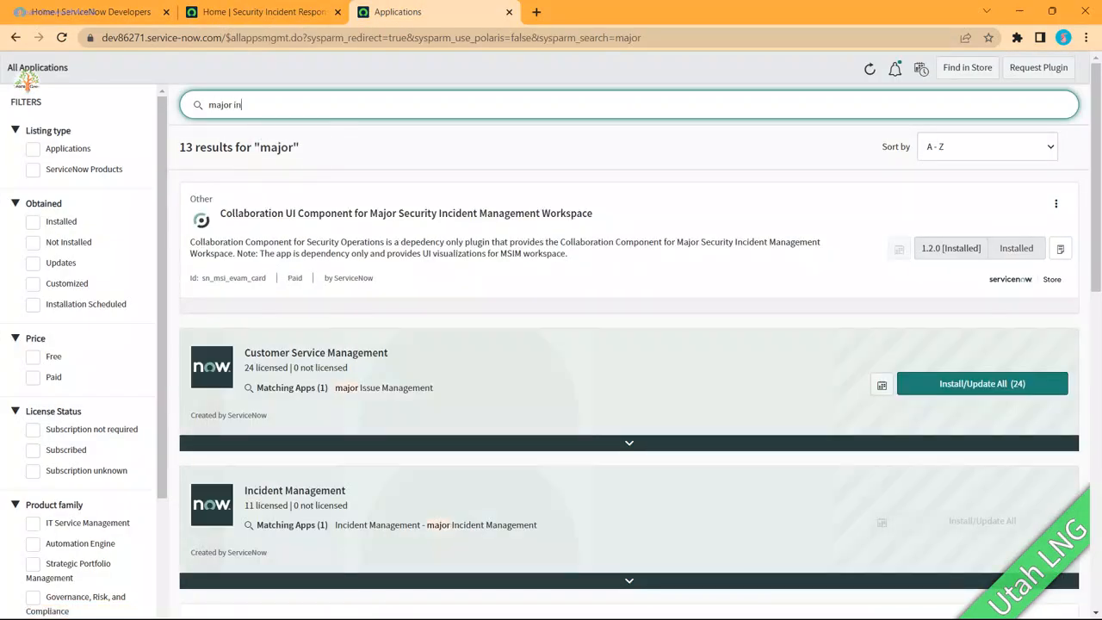
pyautogui.write('cident')
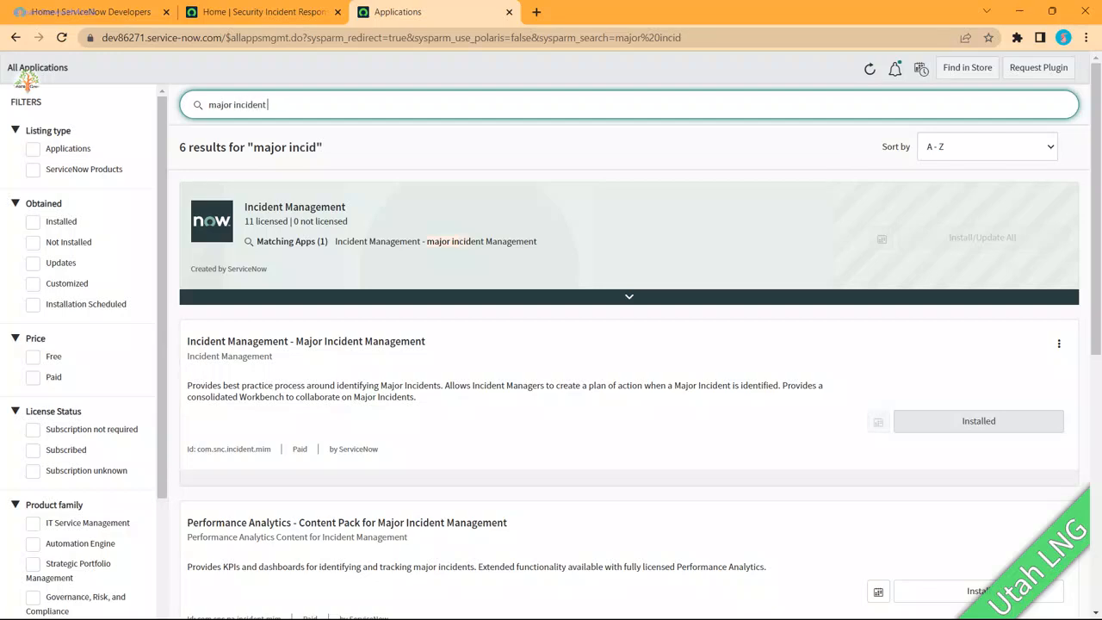
pyautogui.scroll(-3, 628, 361)
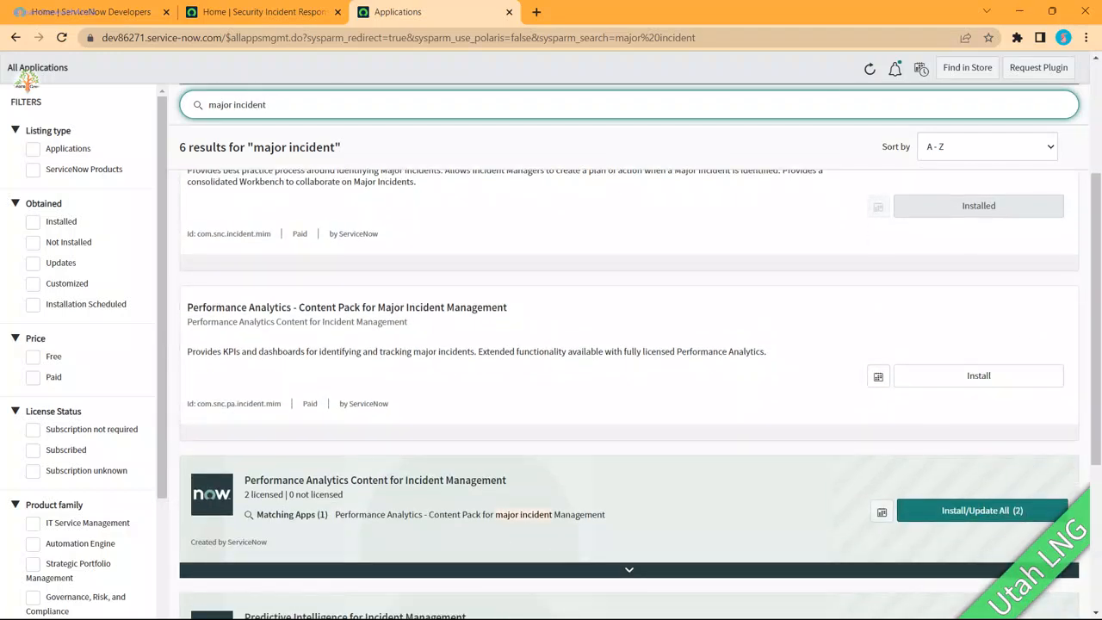
# Step: Change the application search to "major Se" to find the Major Security Incident Management app
pyautogui.hotkey('ctrl', 'shift', 'Left')
pyautogui.press('BackSpace')
pyautogui.write('Se')
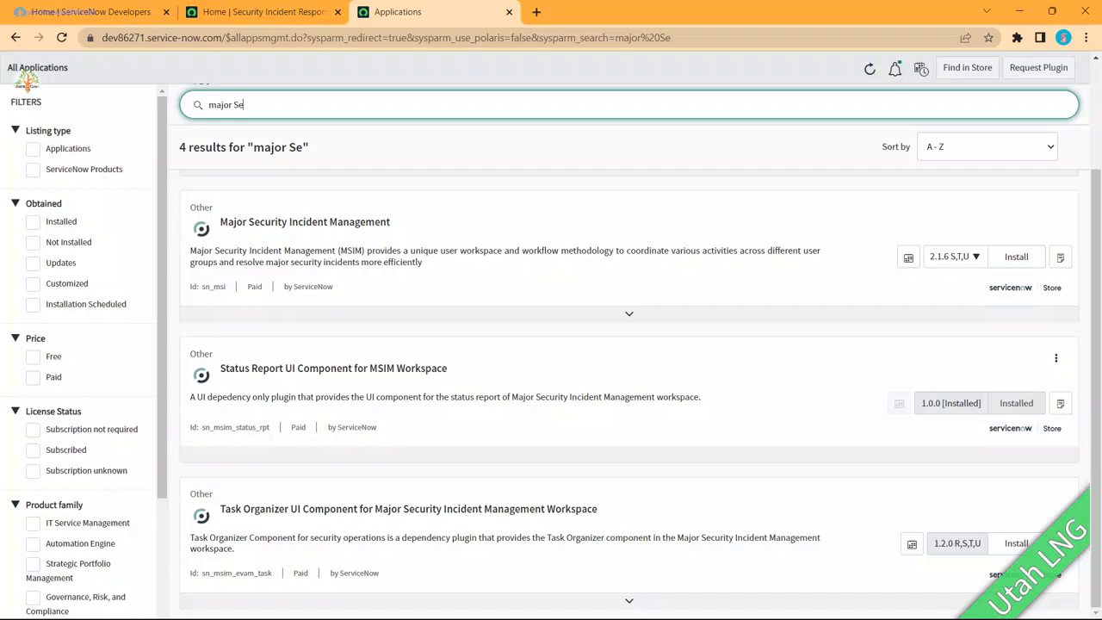
# Step: Review the installation dependencies and demo data option of Major Security Incident Management without installing it
pyautogui.click(1017, 257)
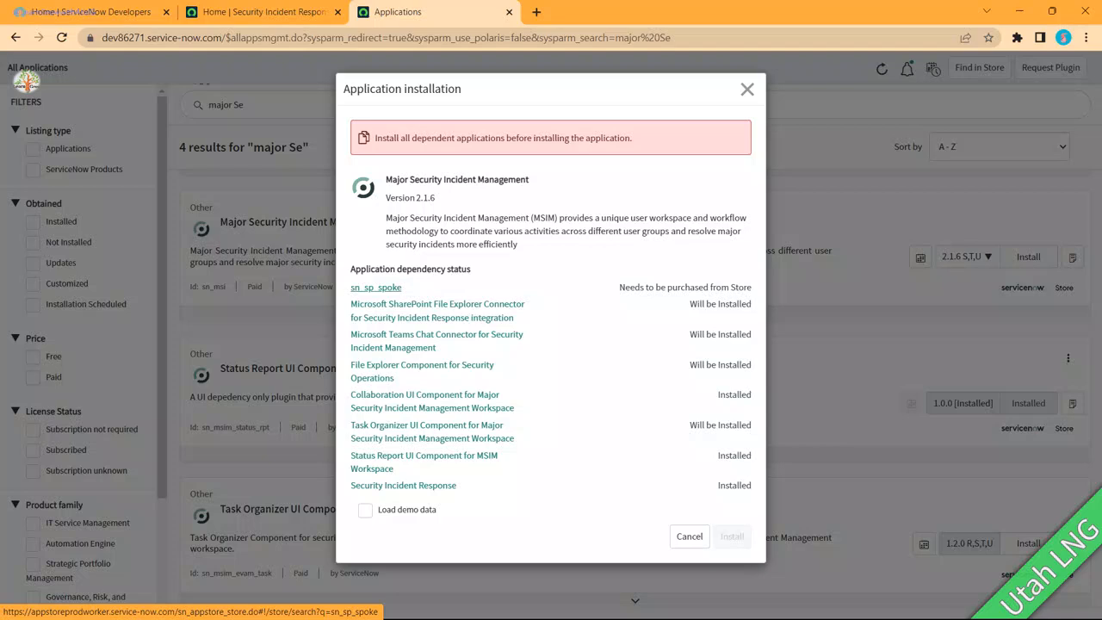
pyautogui.click(365, 509)
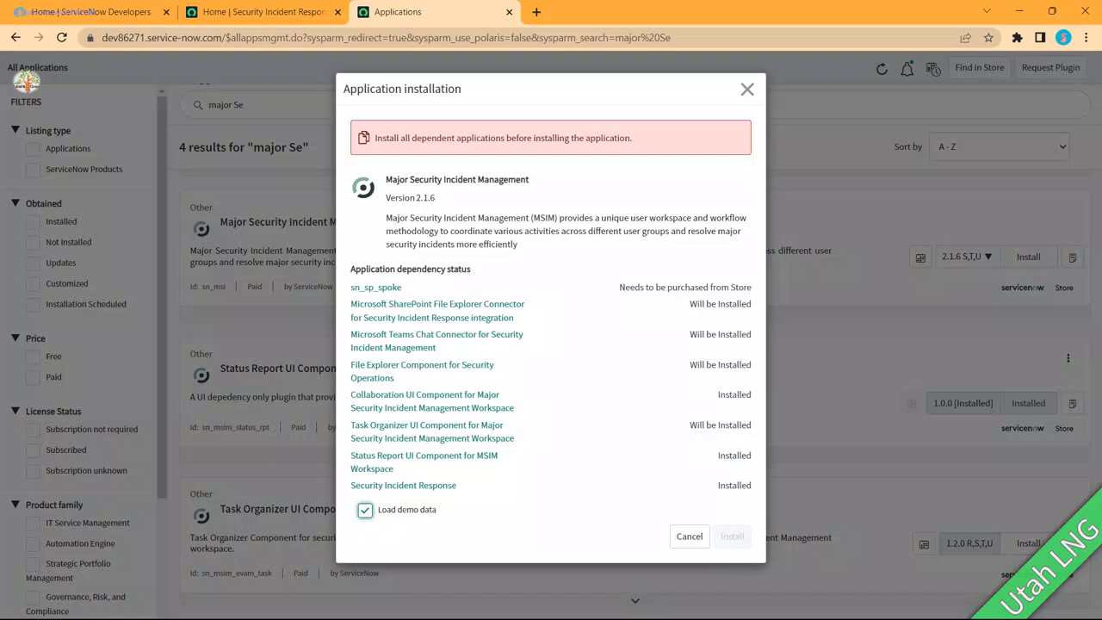
pyautogui.click(747, 89)
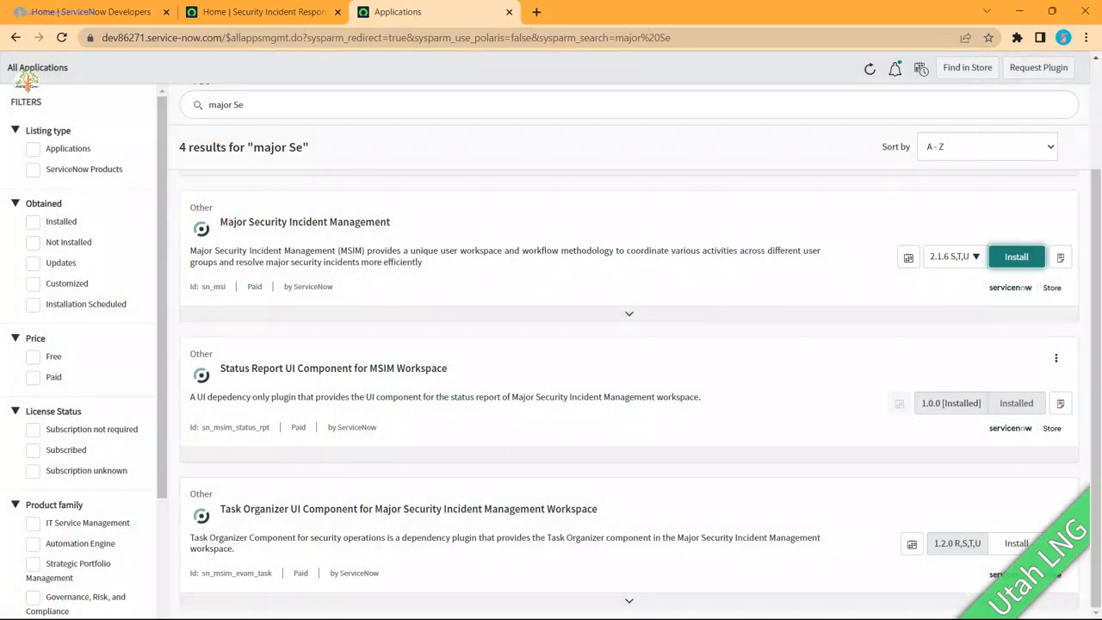
# Step: Return to the Security Incident Response Workspace and check the list of available workspaces
pyautogui.click(258, 12)
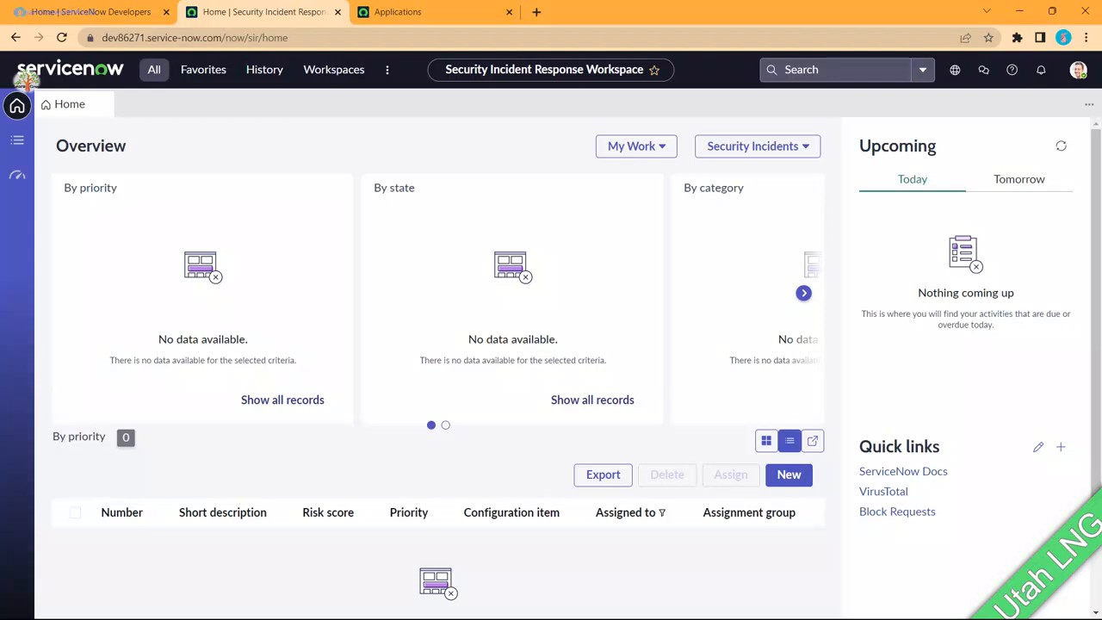
pyautogui.click(334, 69)
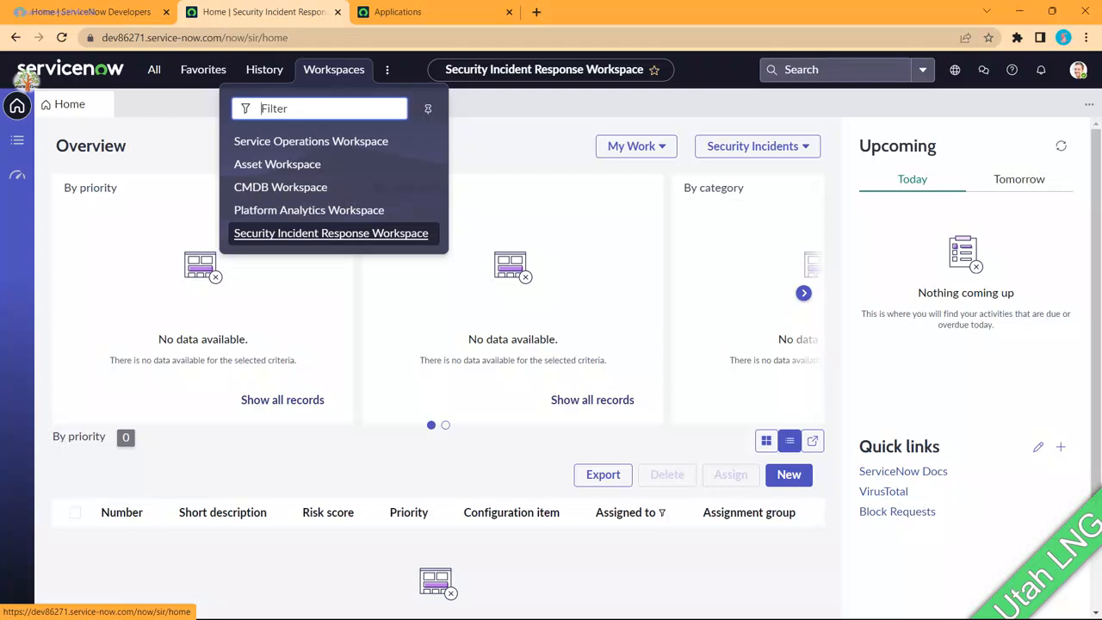
pyautogui.press('Escape')
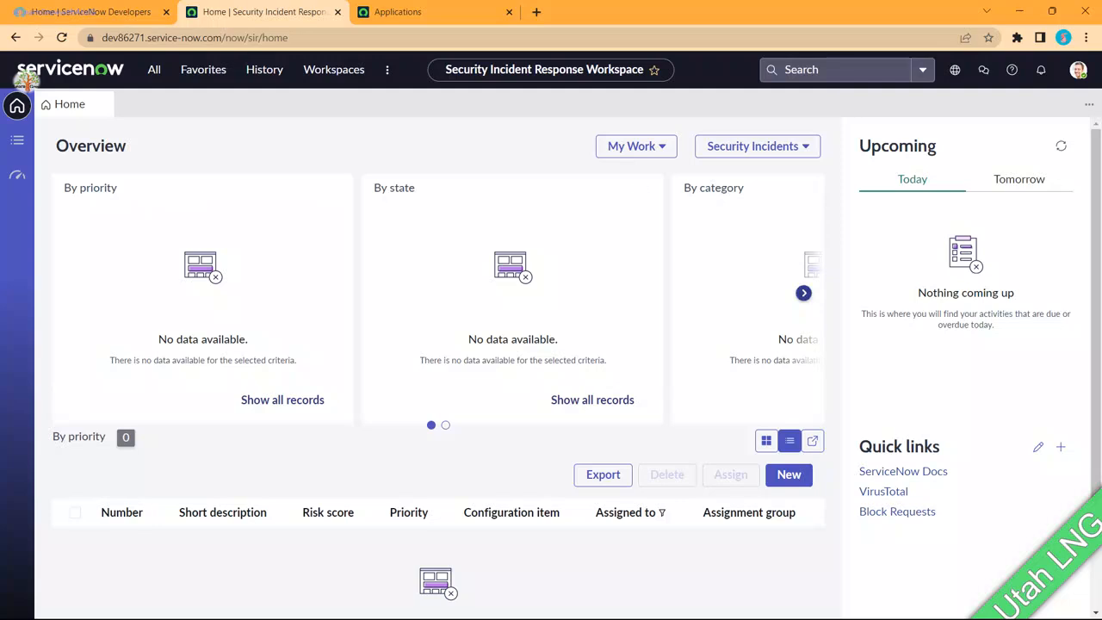
# Step: Look through the remaining overview cards and the By priority record list on the workspace home page
pyautogui.click(803, 292)
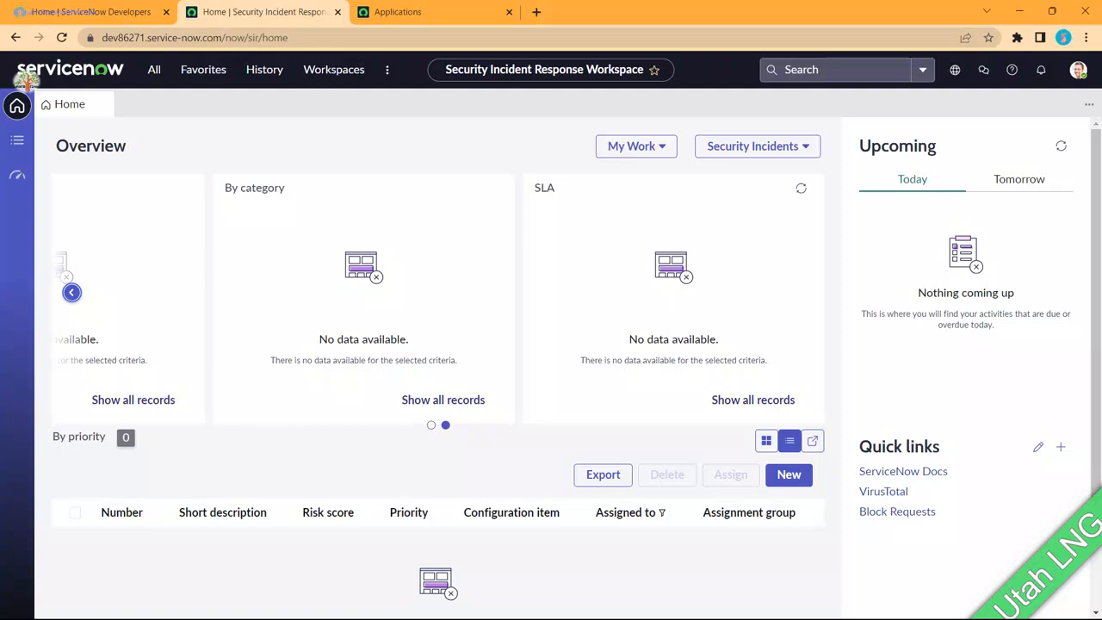
pyautogui.scroll(-1, 431, 370)
pyautogui.scroll(-1, 430, 370)
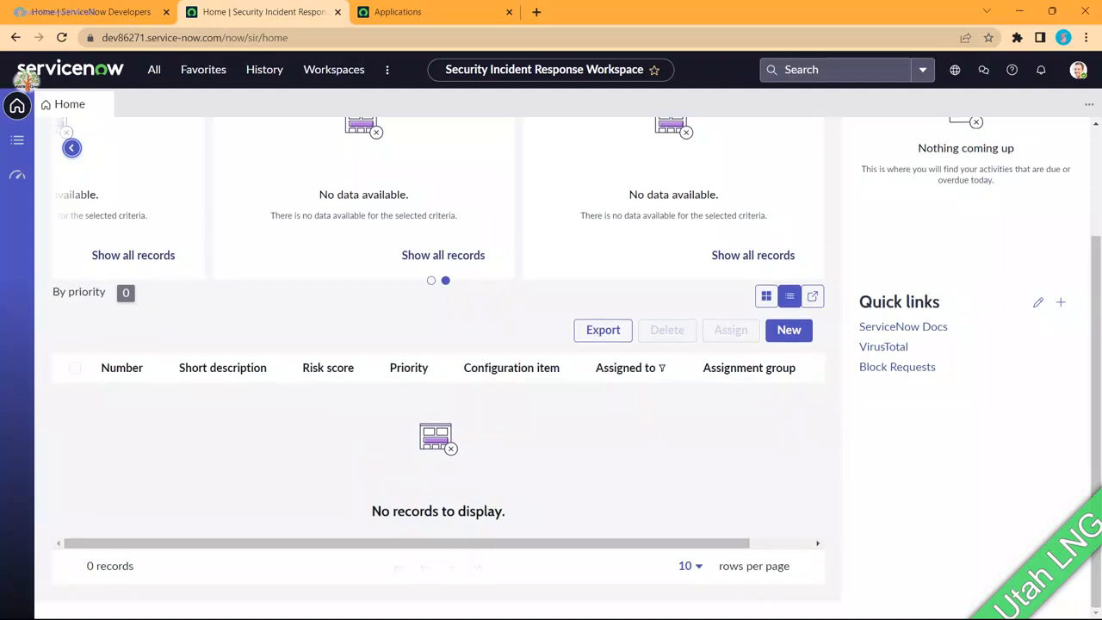
pyautogui.scroll(2, 431, 370)
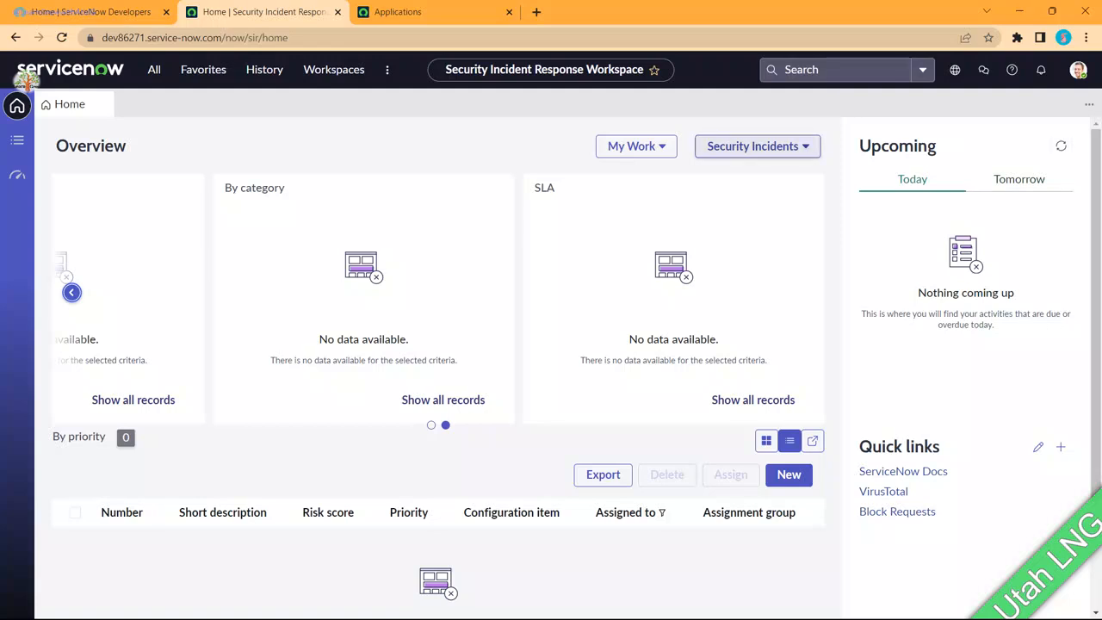
# Step: Filter the home overview to Unassigned Work for Security Incidents and review the incident list
pyautogui.click(757, 145)
pyautogui.press('Down')
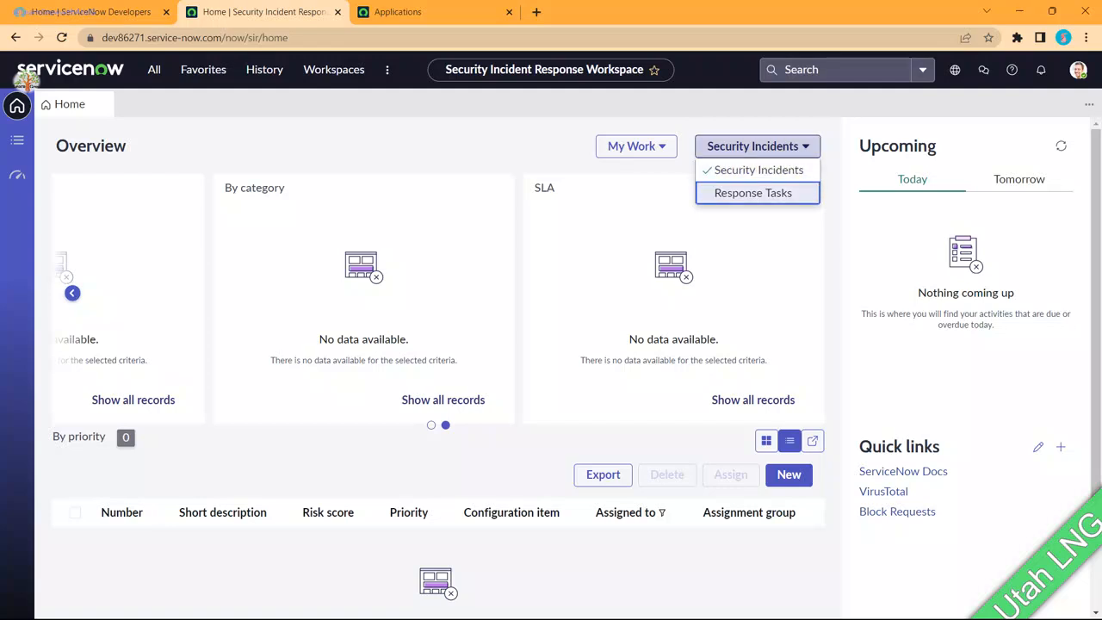
pyautogui.press('Up')
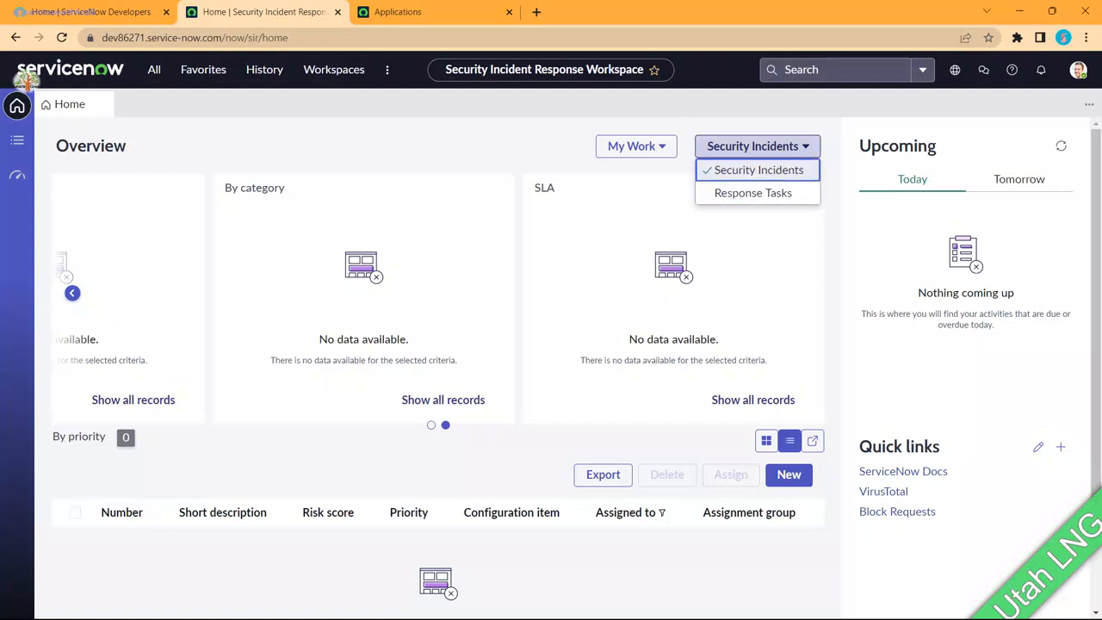
pyautogui.click(636, 147)
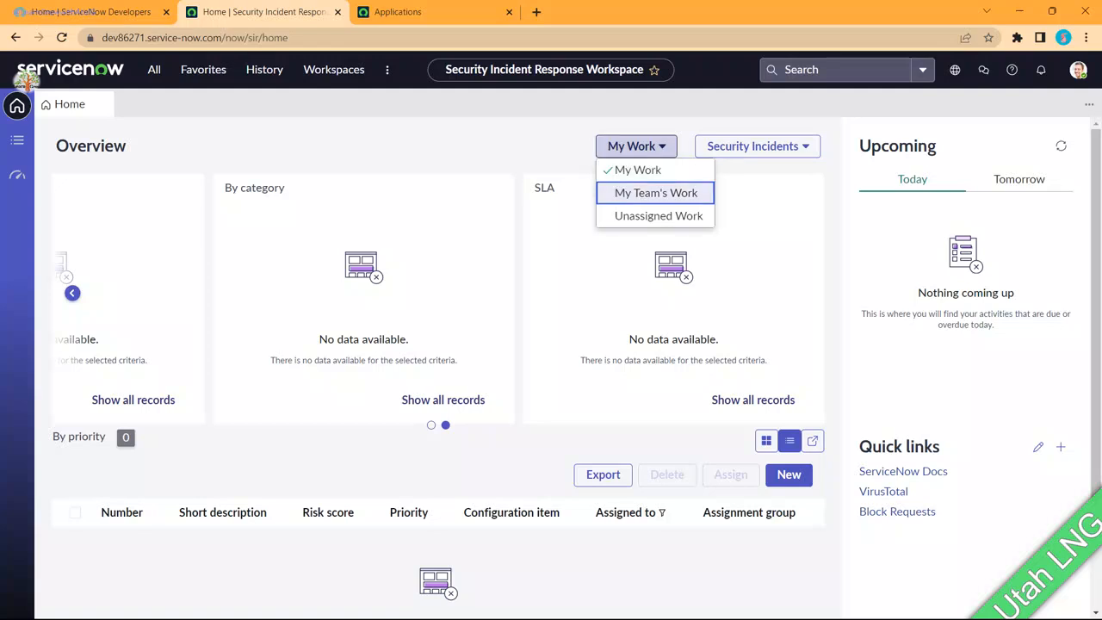
pyautogui.press('Down')
pyautogui.press('Return')
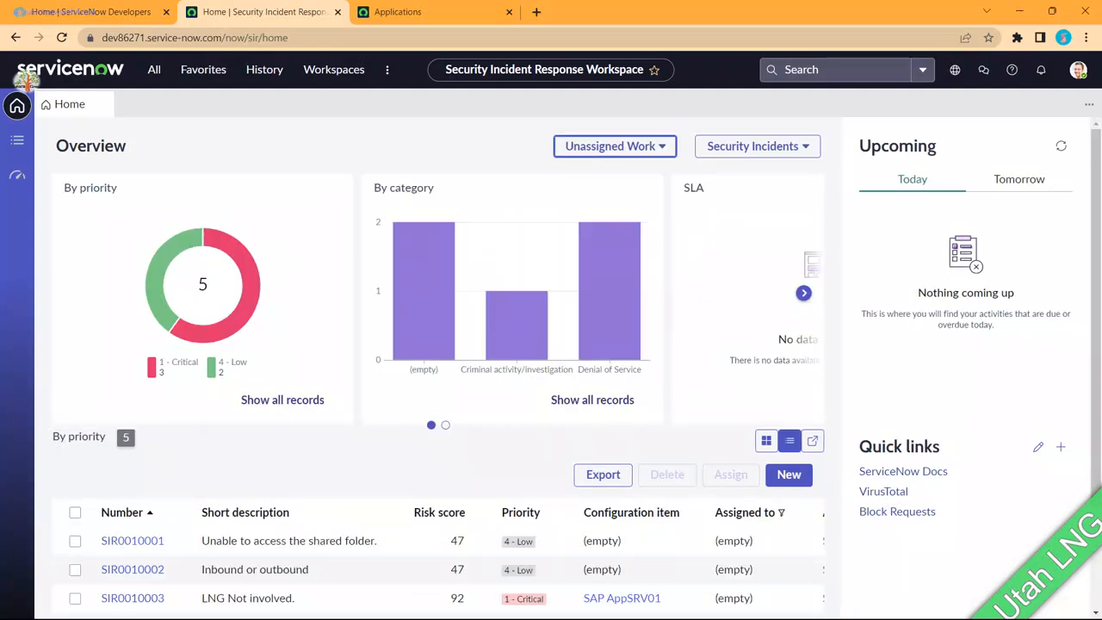
pyautogui.scroll(-3, 431, 361)
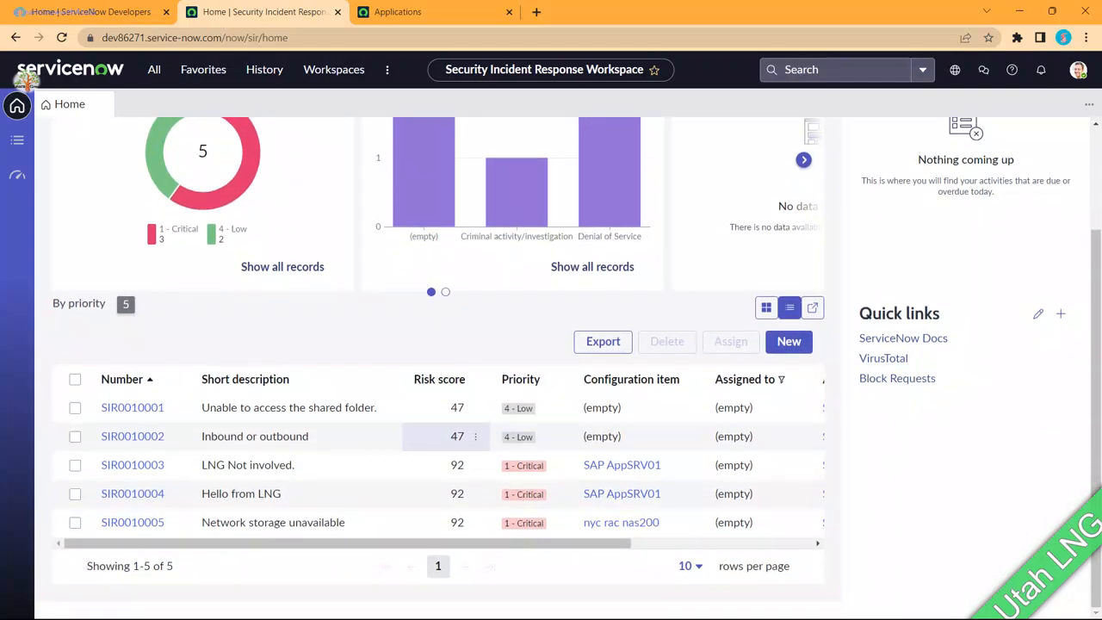
pyautogui.scroll(3, 448, 437)
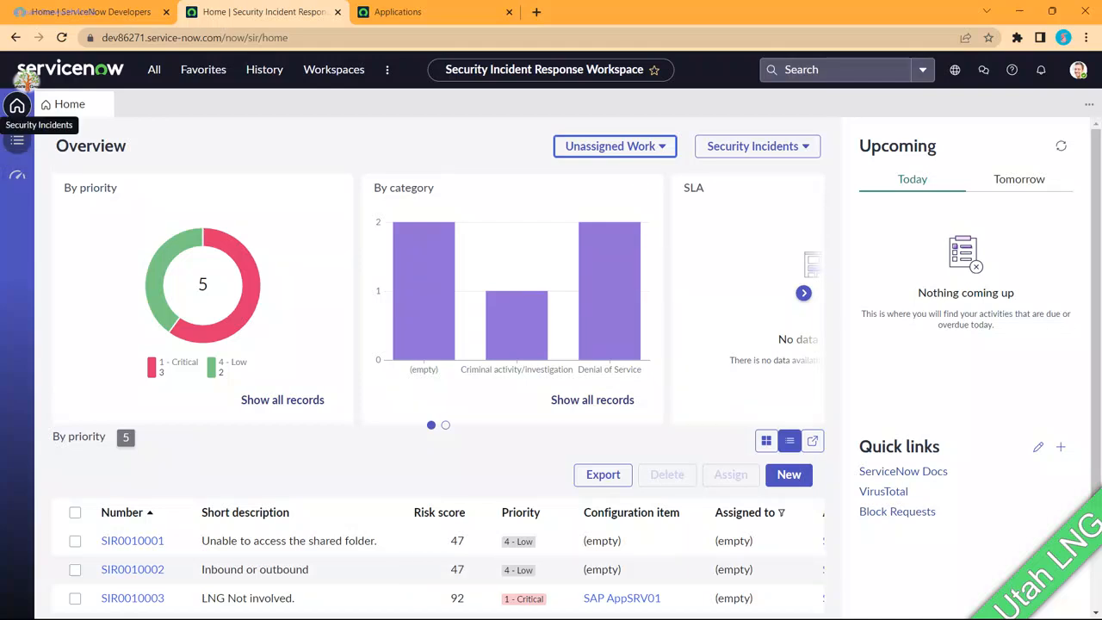
# Step: Open the Security Analyst Overview dashboard, dismiss its application scope notice and review its widgets
pyautogui.click(17, 175)
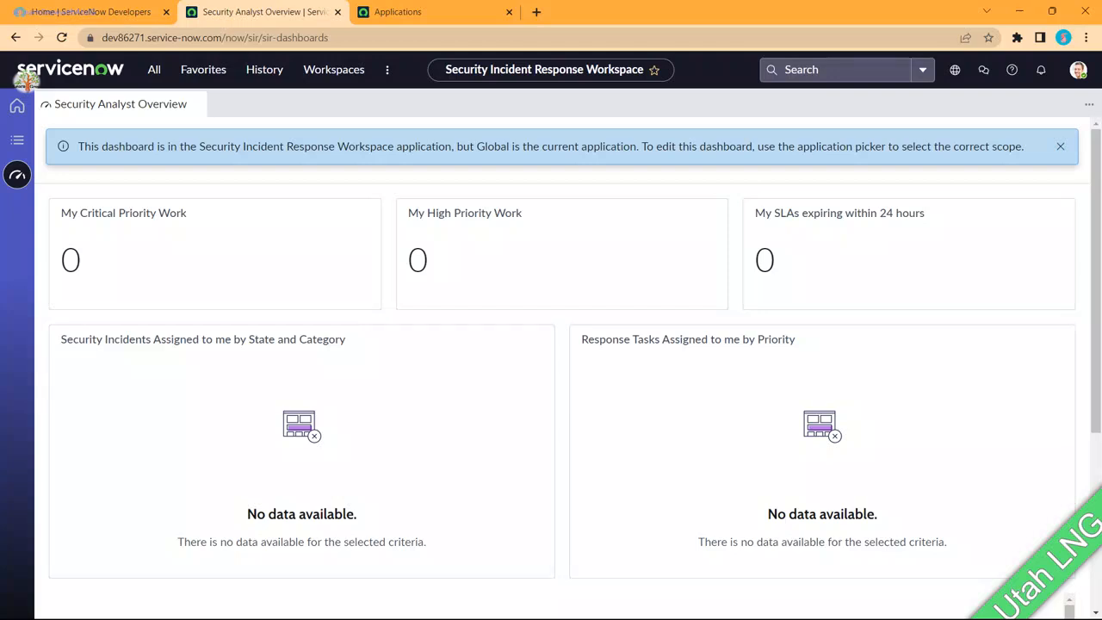
pyautogui.click(1061, 146)
pyautogui.scroll(-3, 568, 345)
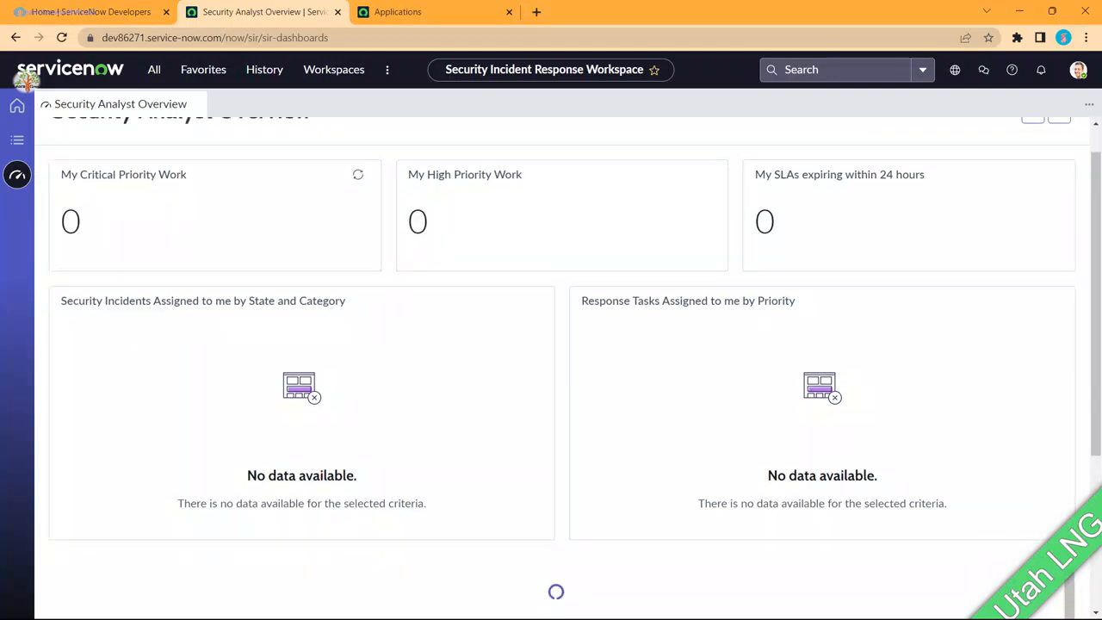
pyautogui.scroll(3, 568, 371)
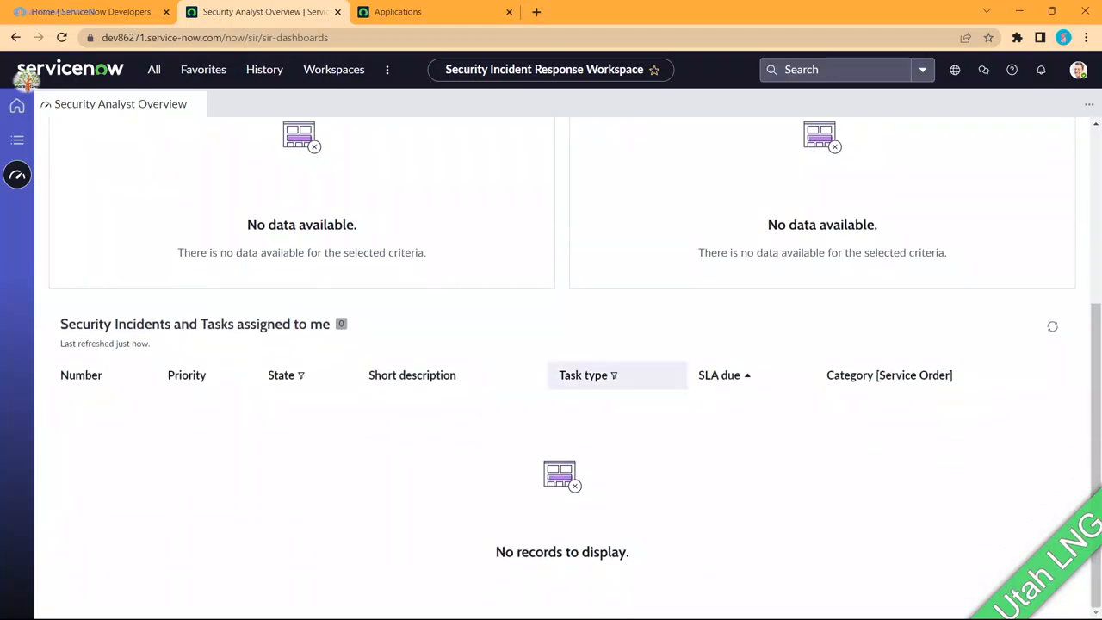
# Step: Check the dashboard's share, bookmark and creation options, and open the My Critical Priority Work list
pyautogui.click(324, 148)
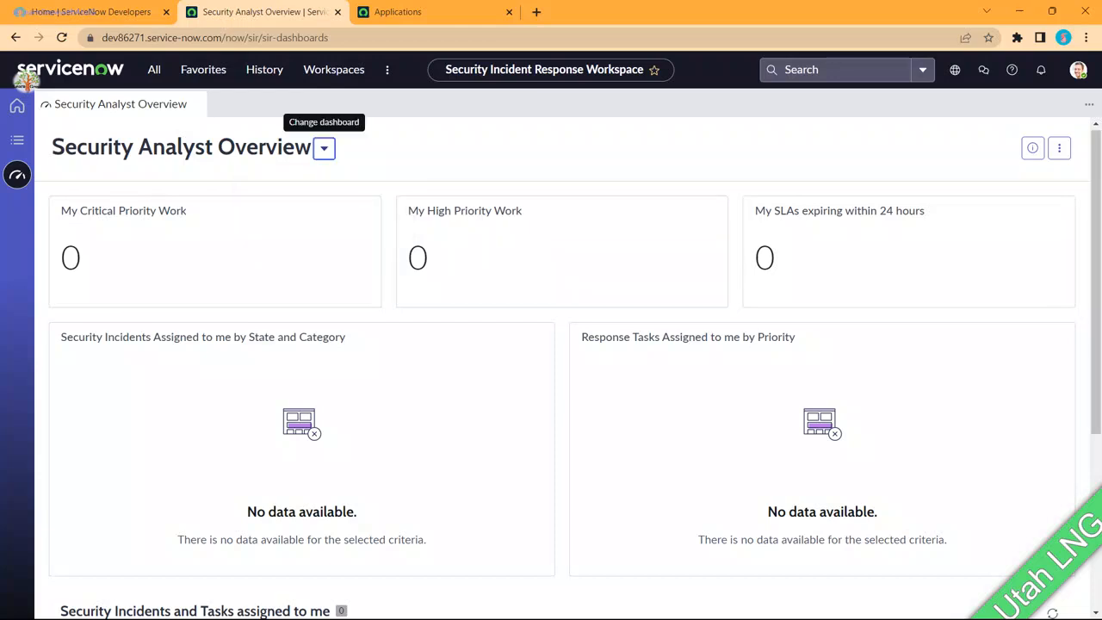
pyautogui.click(1059, 149)
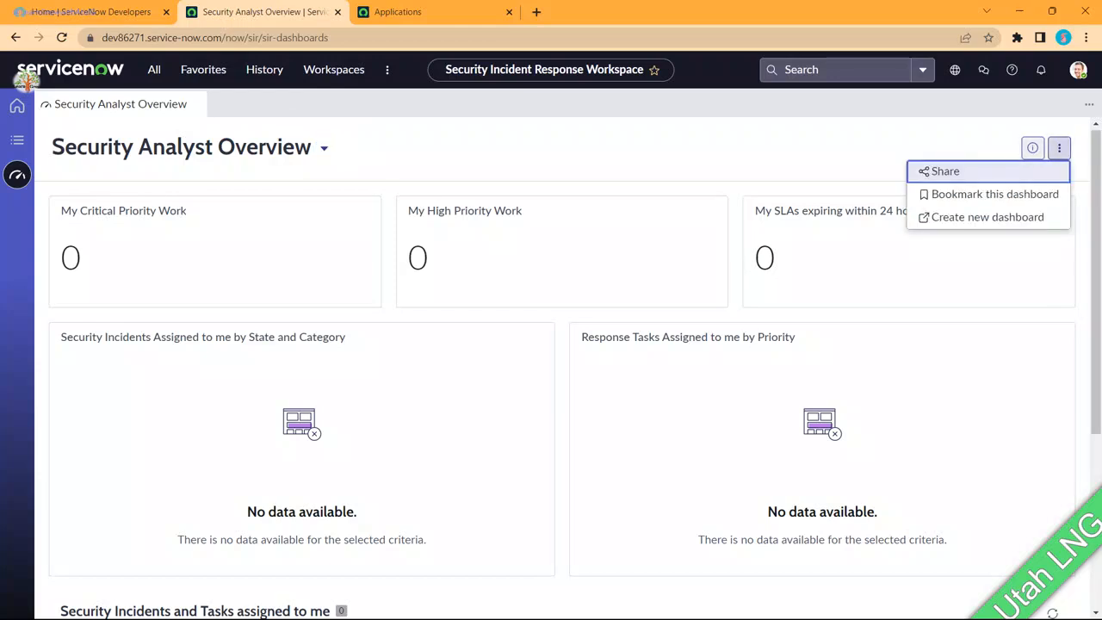
pyautogui.press('Down')
pyautogui.press('Down')
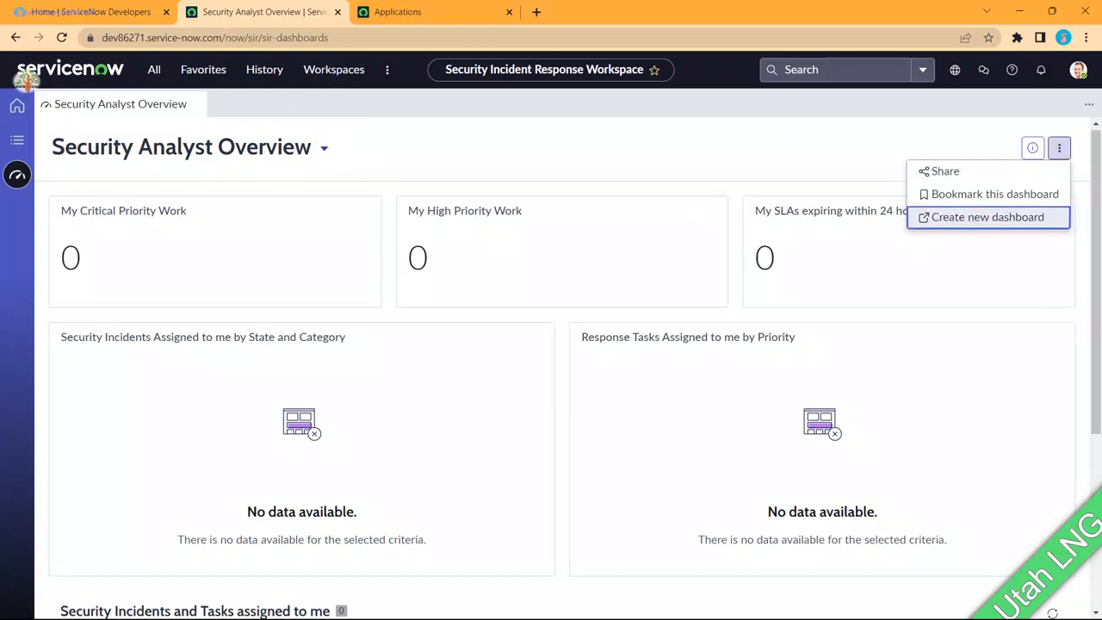
pyautogui.click(216, 265)
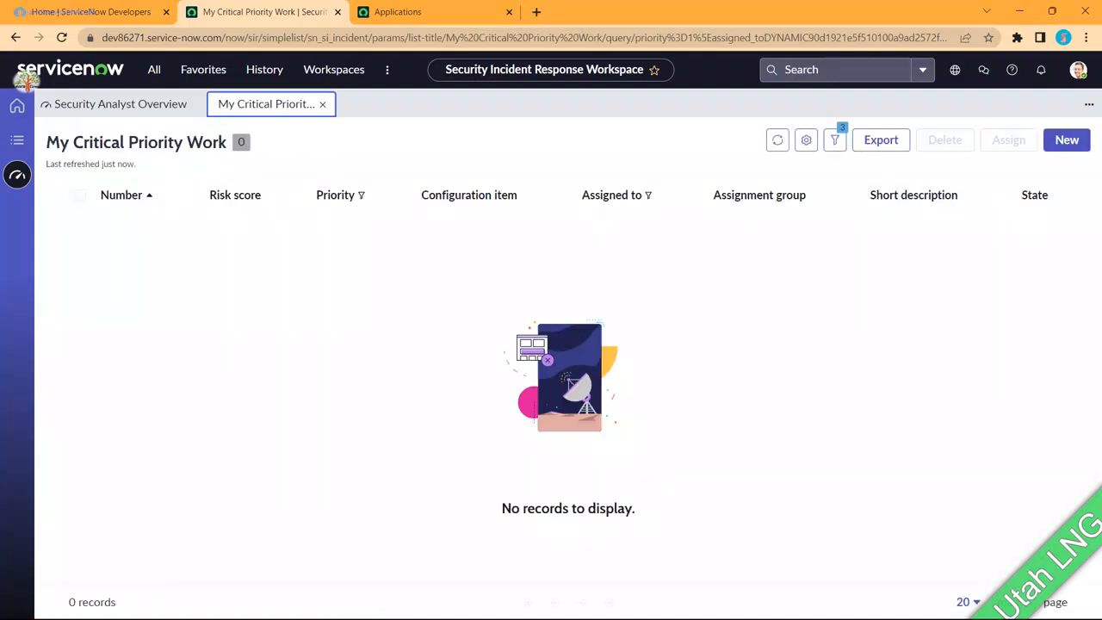
# Step: Open the Security Incidents lists page and close the My Critical Priority Work list
pyautogui.click(17, 140)
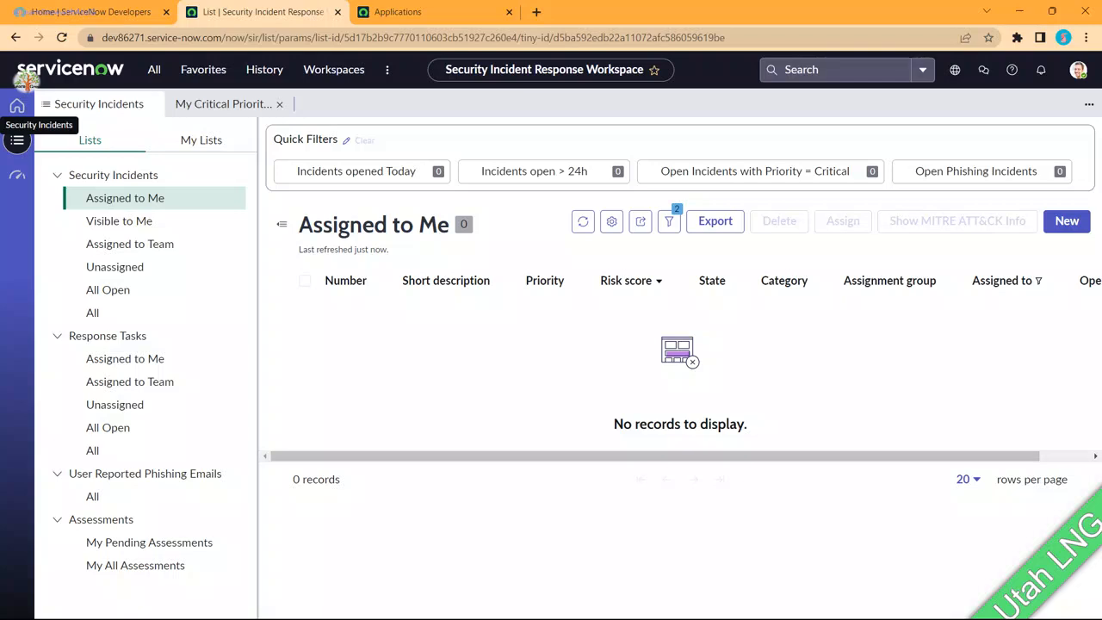
pyautogui.click(279, 104)
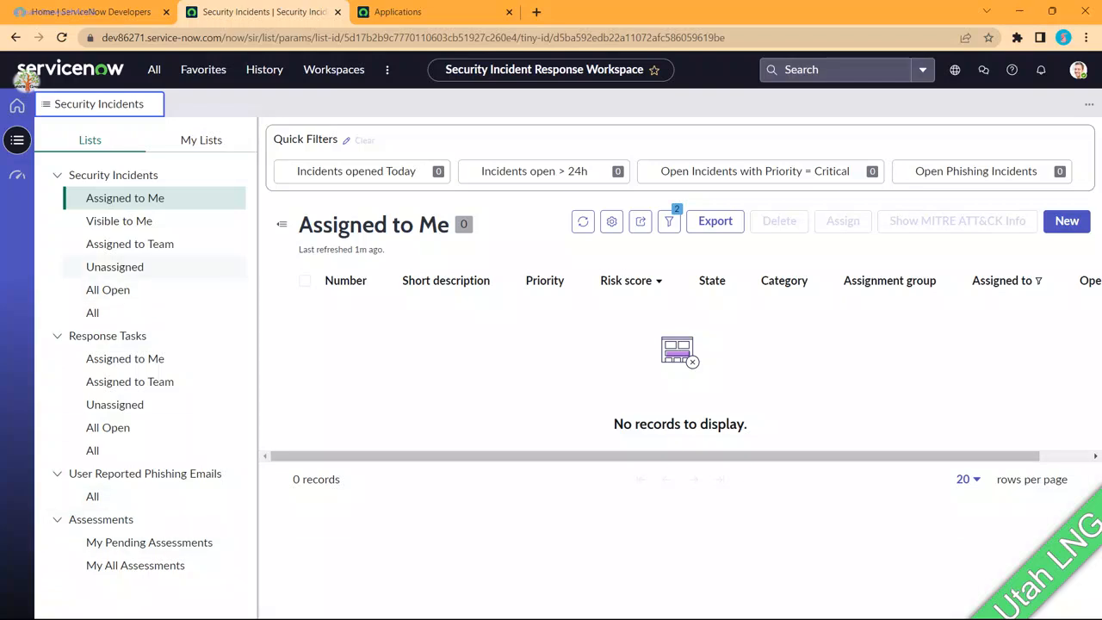
# Step: Examine both ways of creating a custom list under My Lists without creating one, and return to the standard lists
pyautogui.click(201, 140)
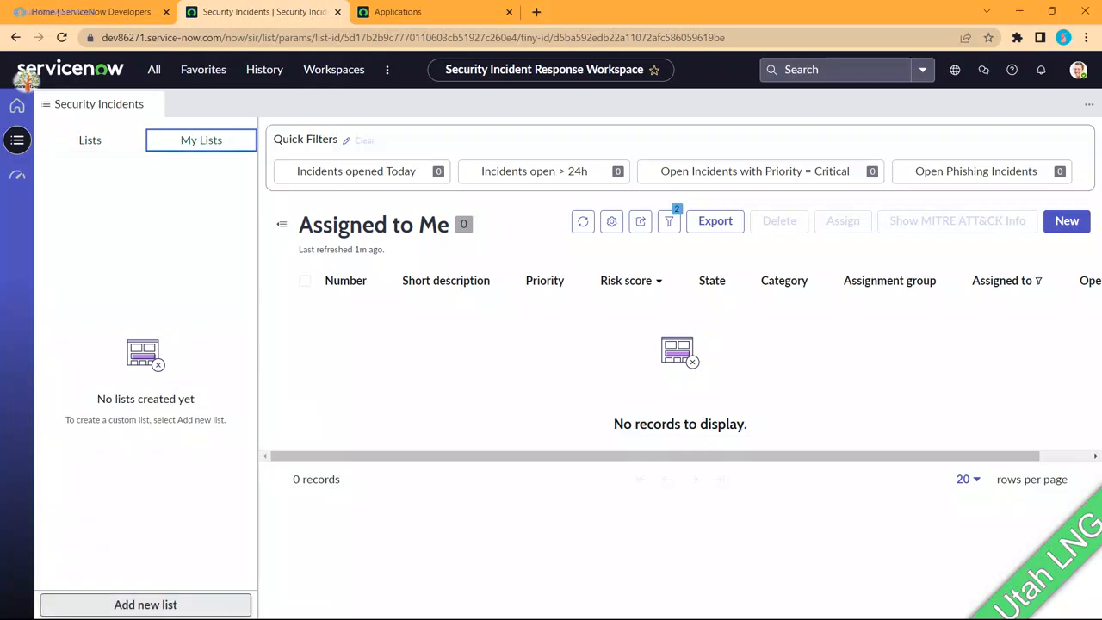
pyautogui.click(146, 604)
pyautogui.click(551, 326)
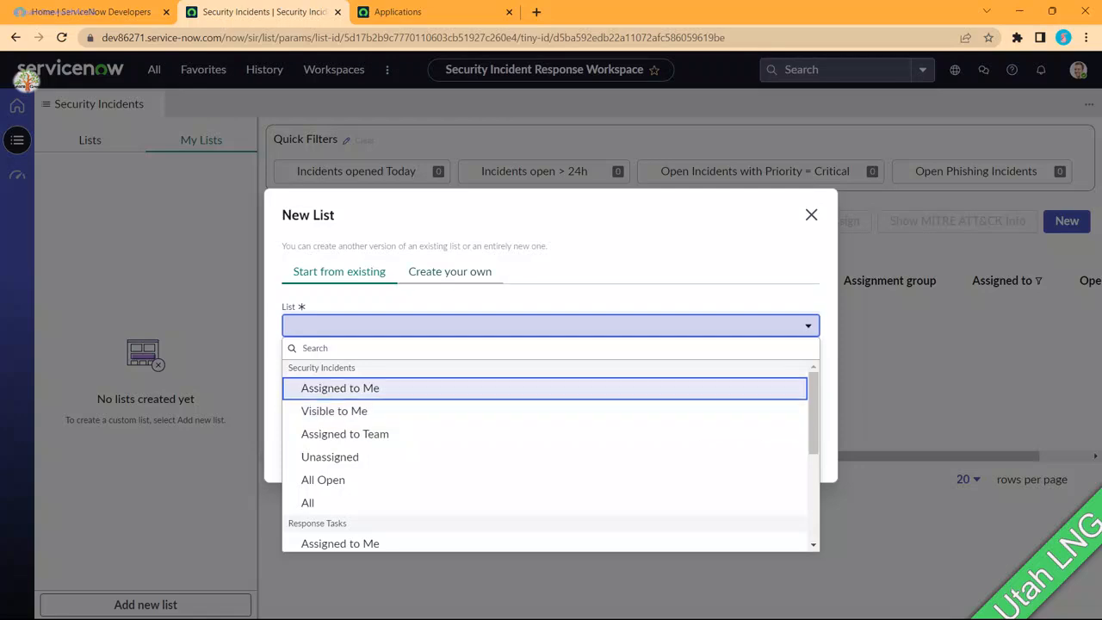
pyautogui.click(449, 271)
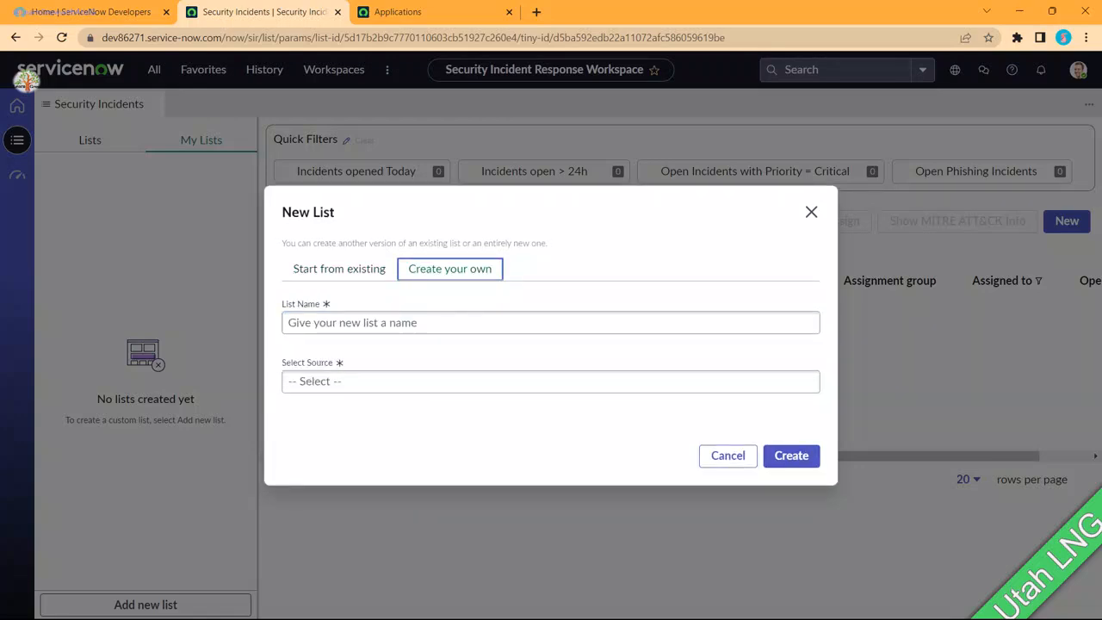
pyautogui.click(811, 212)
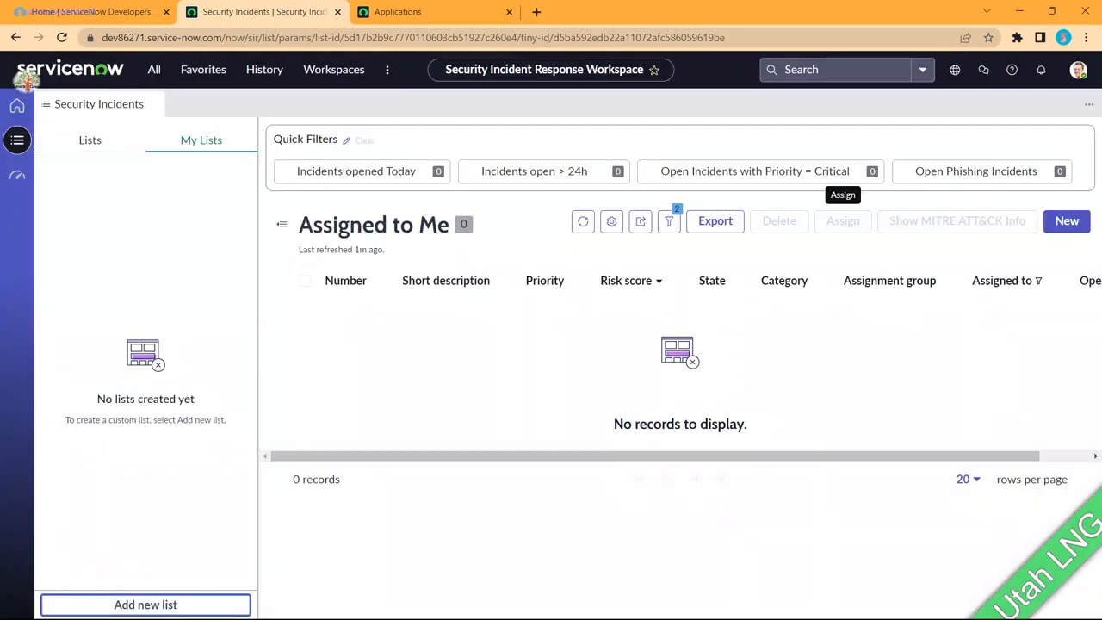
pyautogui.click(90, 141)
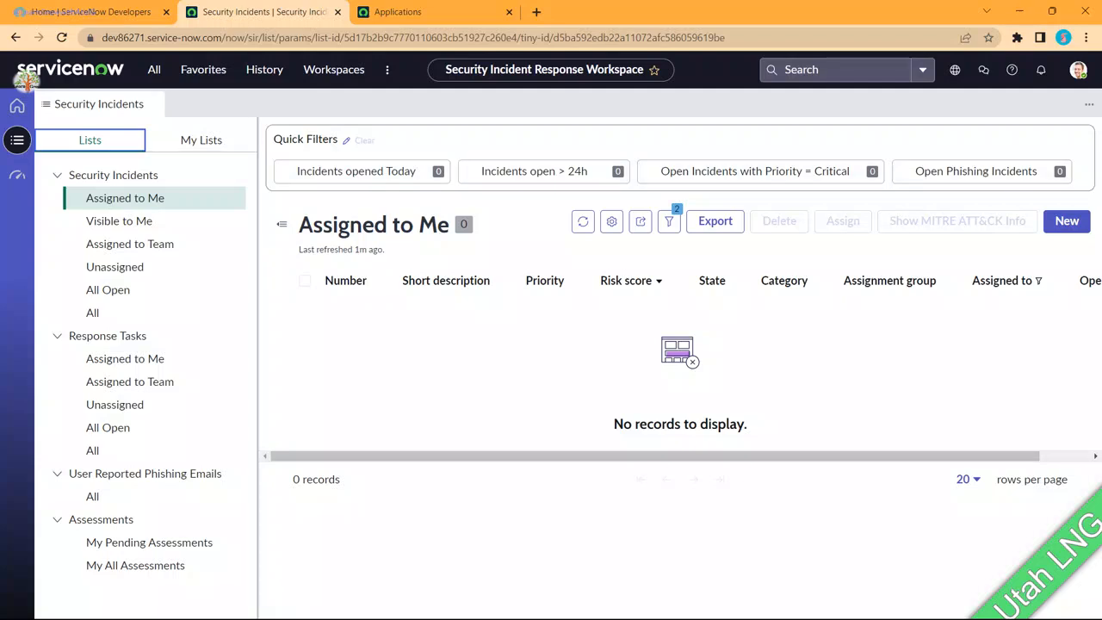
# Step: Check the quick filter editor without changes and apply the Incidents opened Today filter to the Assigned to Me list
pyautogui.click(347, 140)
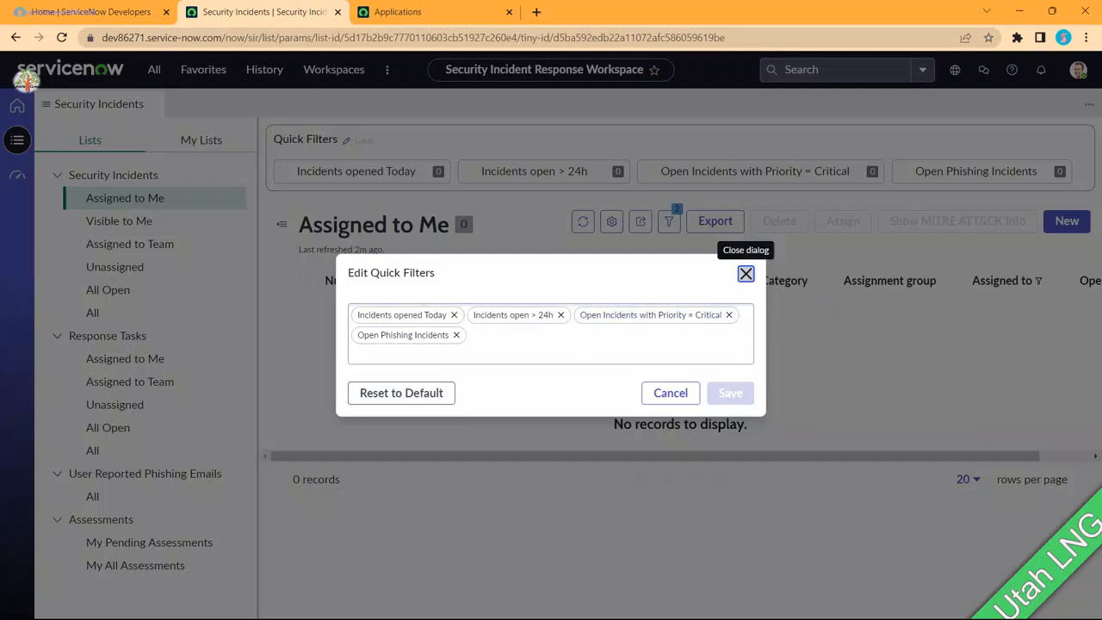
pyautogui.click(746, 273)
pyautogui.click(357, 171)
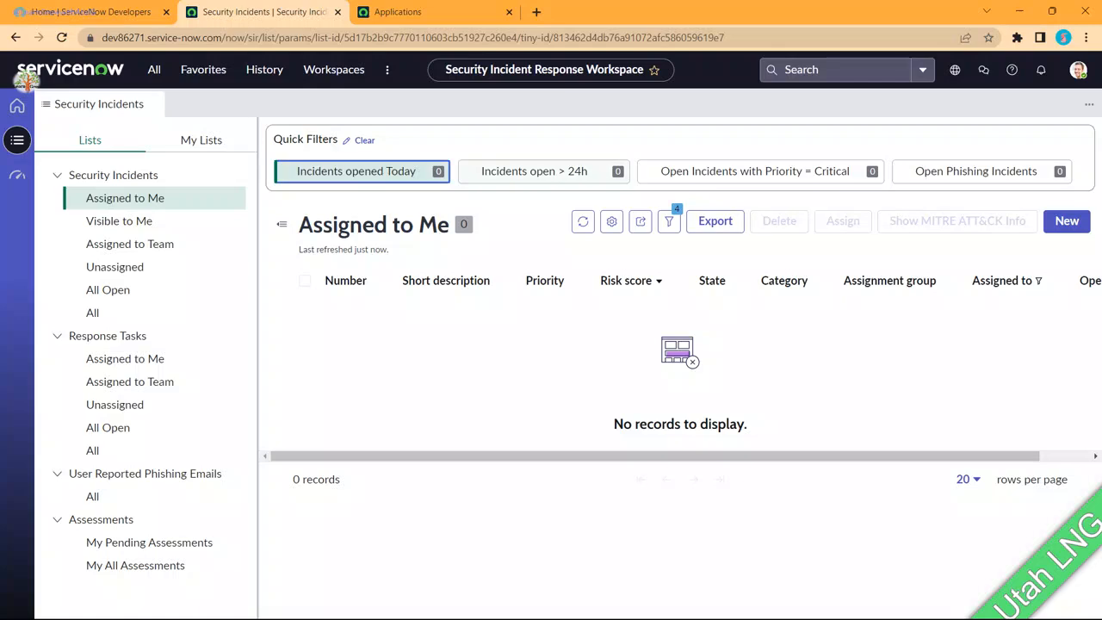
# Step: Apply the quick filters Incidents open > 24h, Open Incidents with Priority = Critical and Open Phishing Incidents in turn to the Assigned to Me list
pyautogui.click(535, 171)
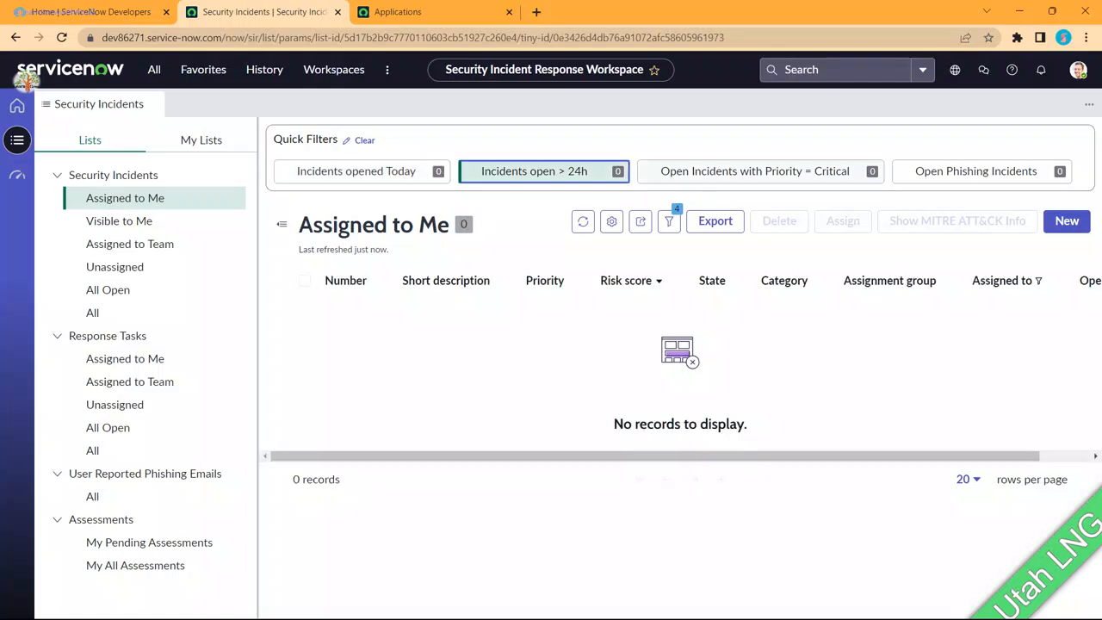
pyautogui.click(755, 171)
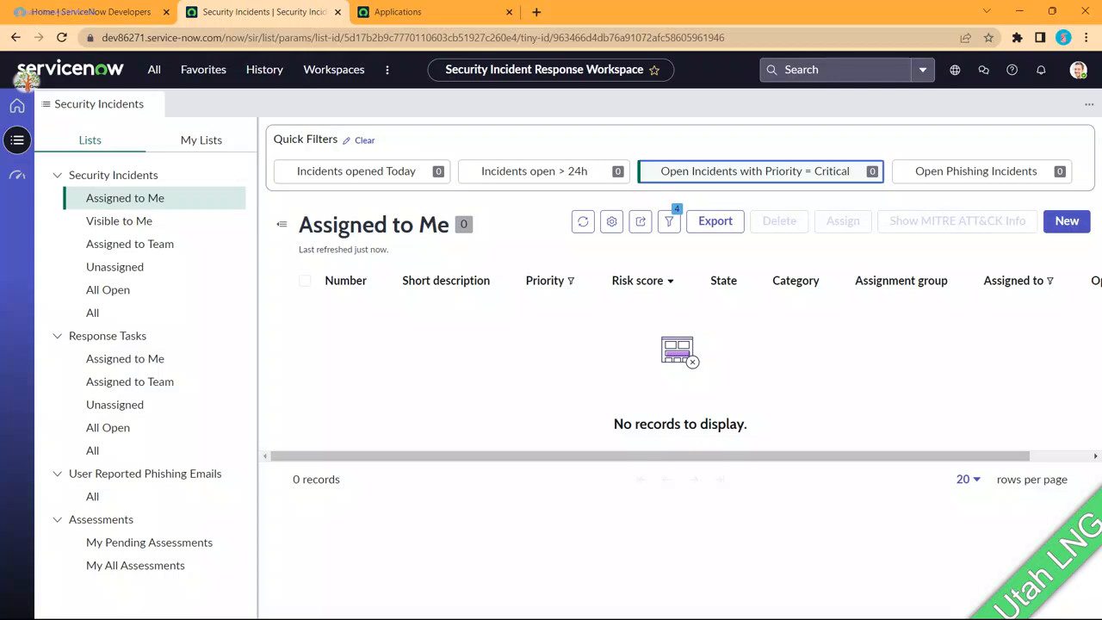
pyautogui.click(976, 171)
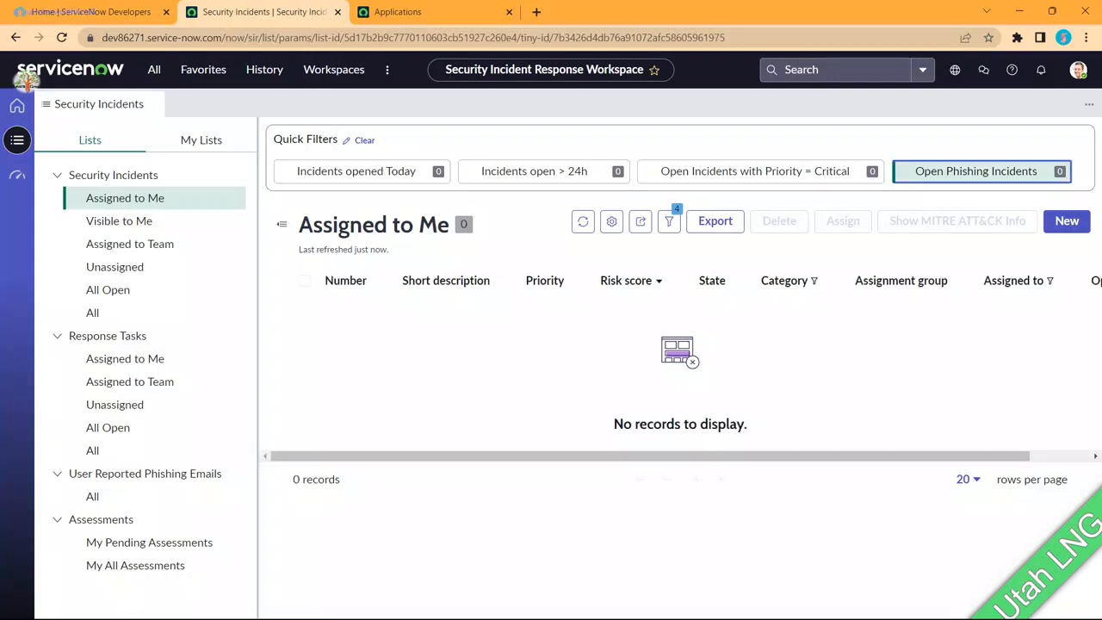
# Step: Check the Assigned to Me list's export delivery types and close the dialog without exporting
pyautogui.click(716, 221)
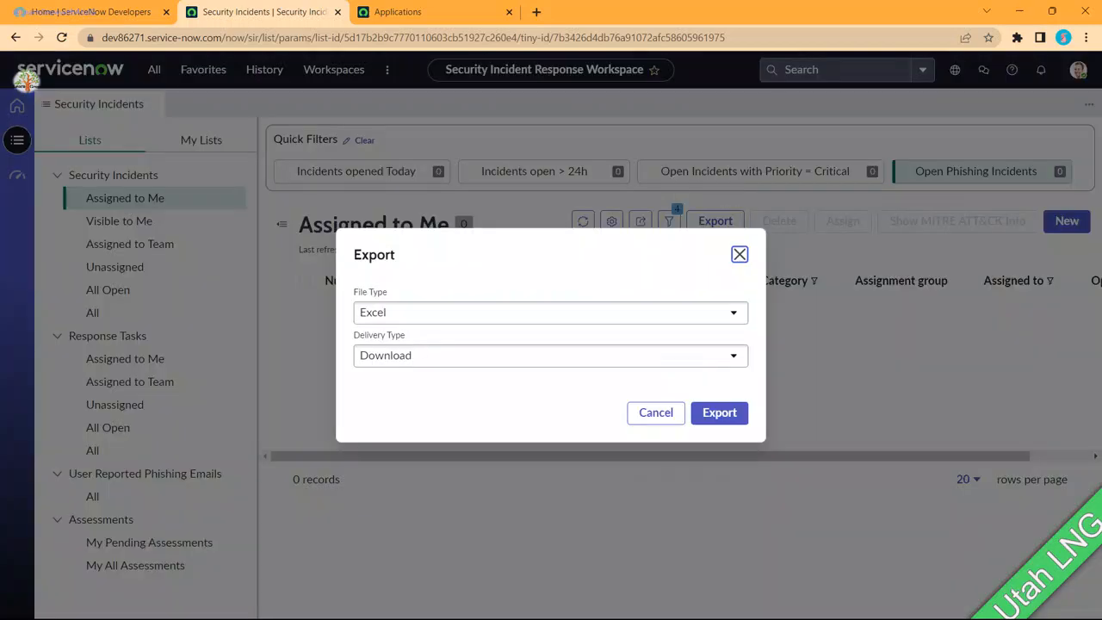
pyautogui.click(731, 356)
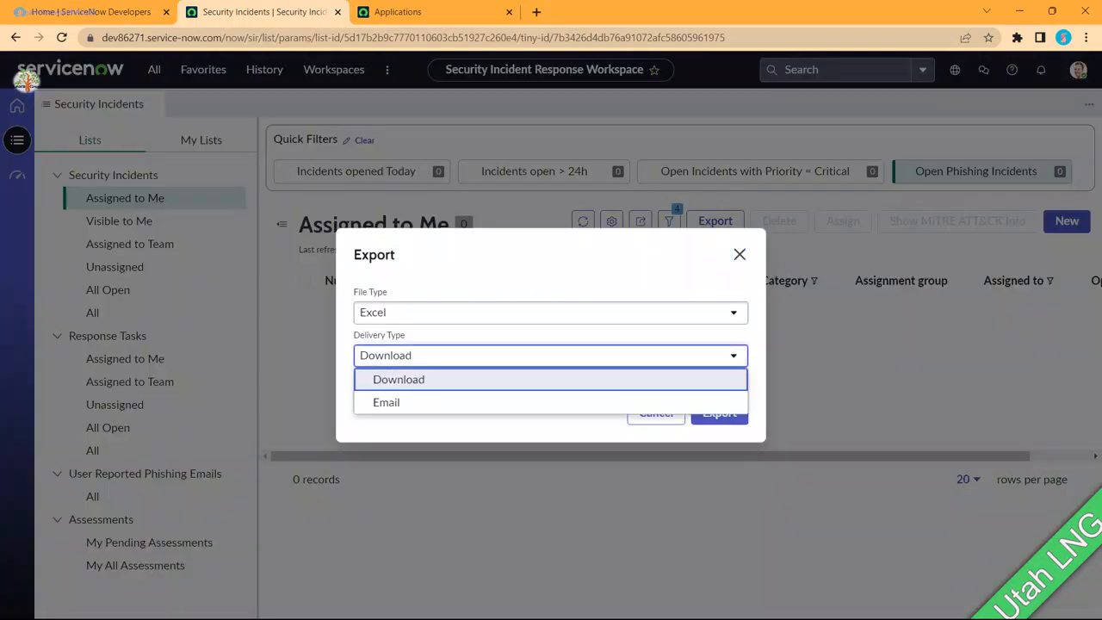
pyautogui.click(740, 255)
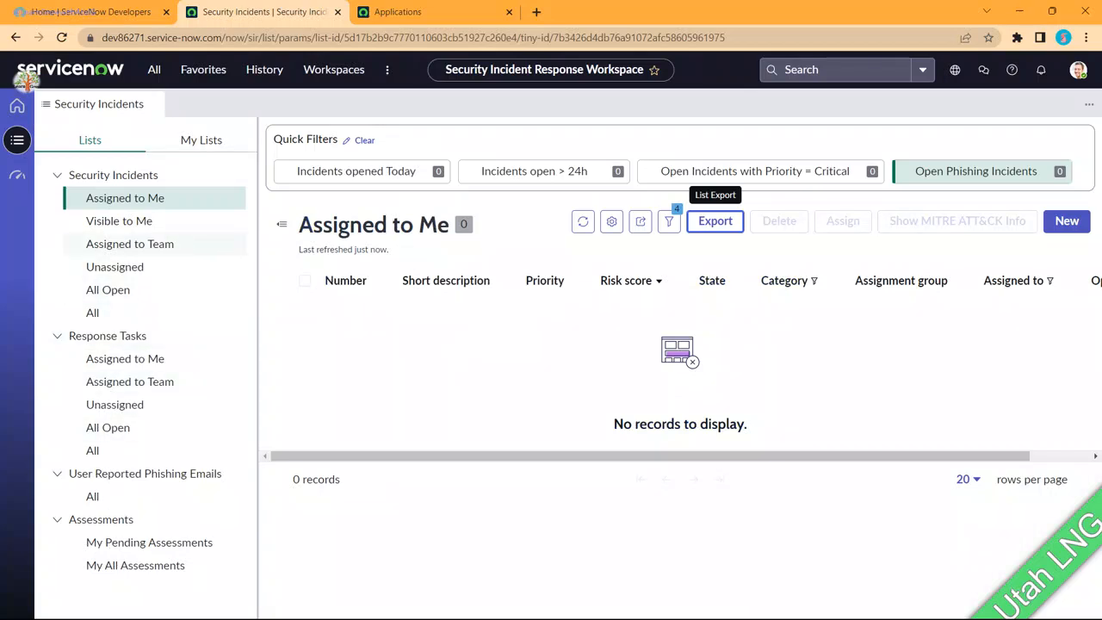
# Step: Show the All Open security incidents and filter them by Incidents open > 24h, followed by Open Incidents with Priority = Critical
pyautogui.click(108, 290)
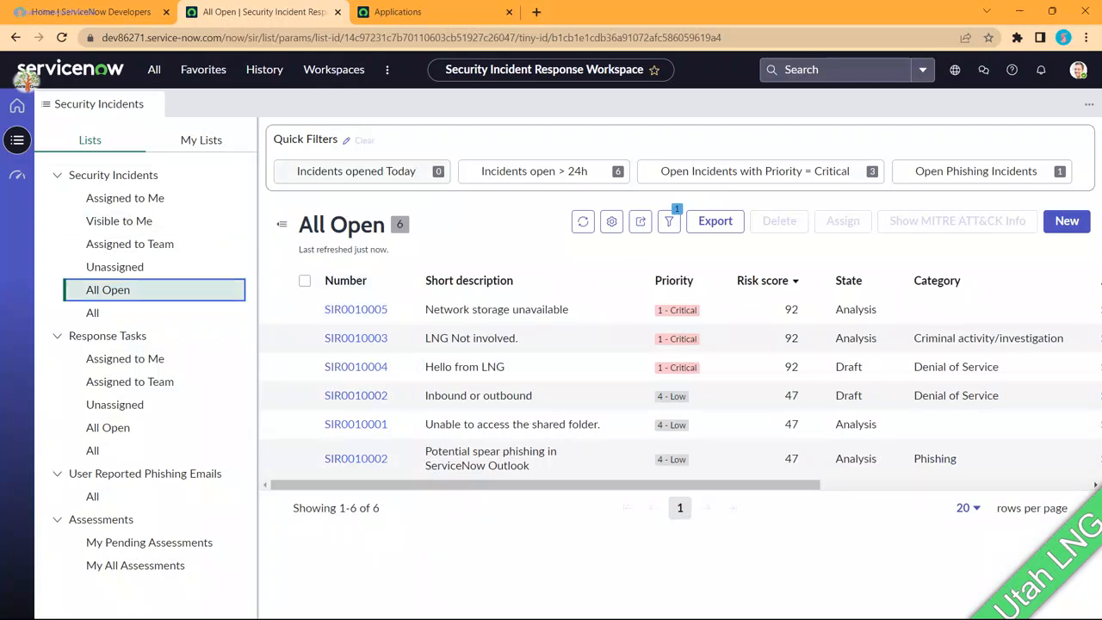
pyautogui.click(544, 171)
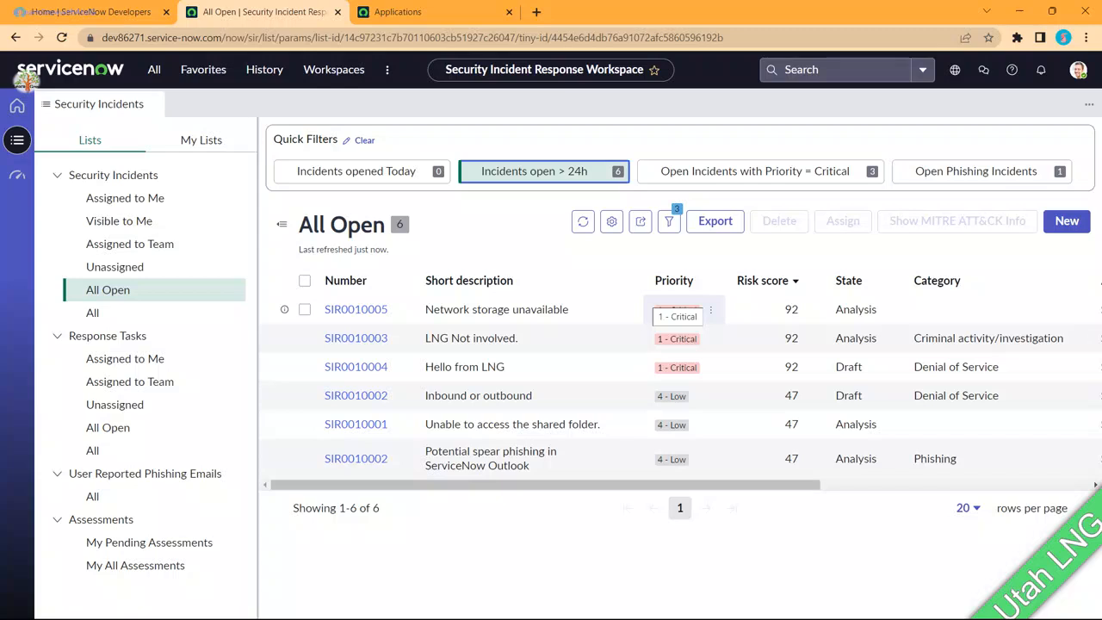
pyautogui.click(760, 171)
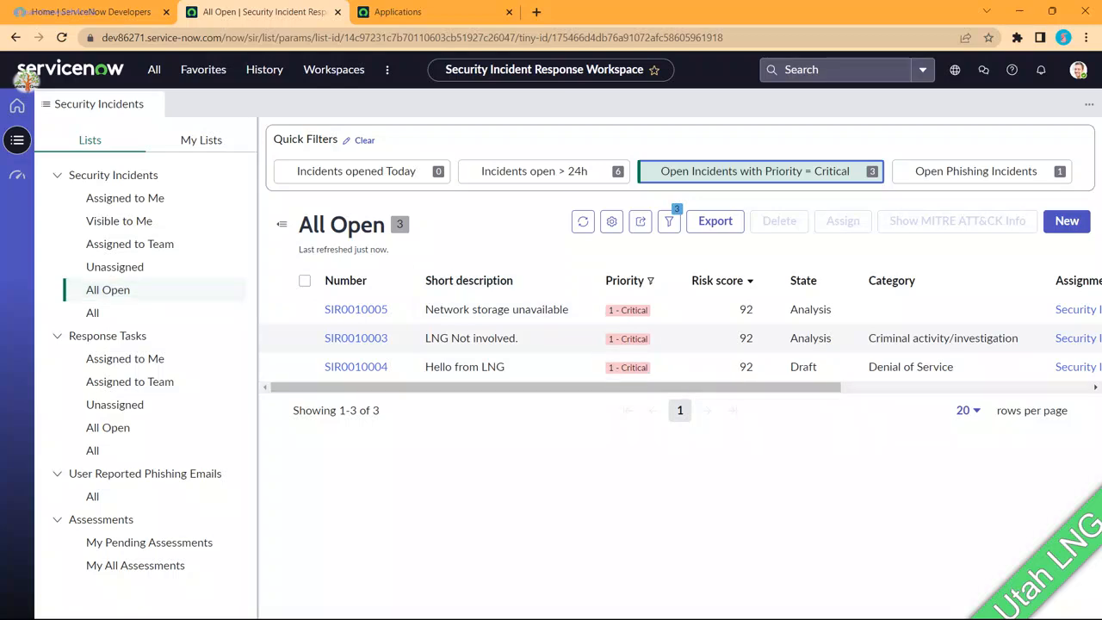
# Step: Show the list of all security incidents and check its column and saving options without changing anything
pyautogui.click(93, 314)
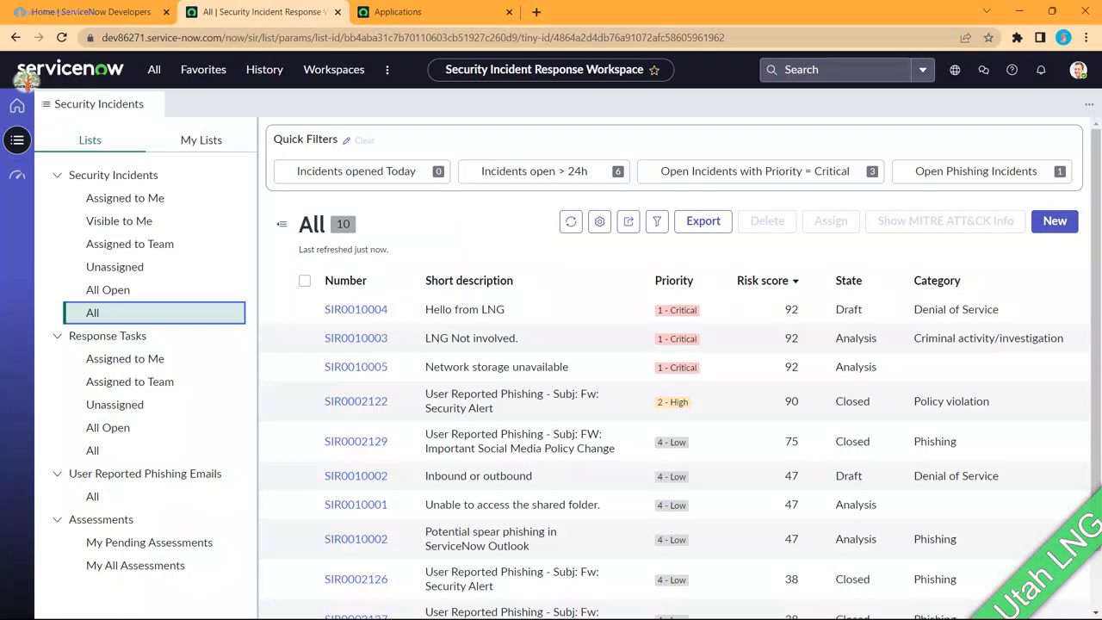
pyautogui.click(599, 222)
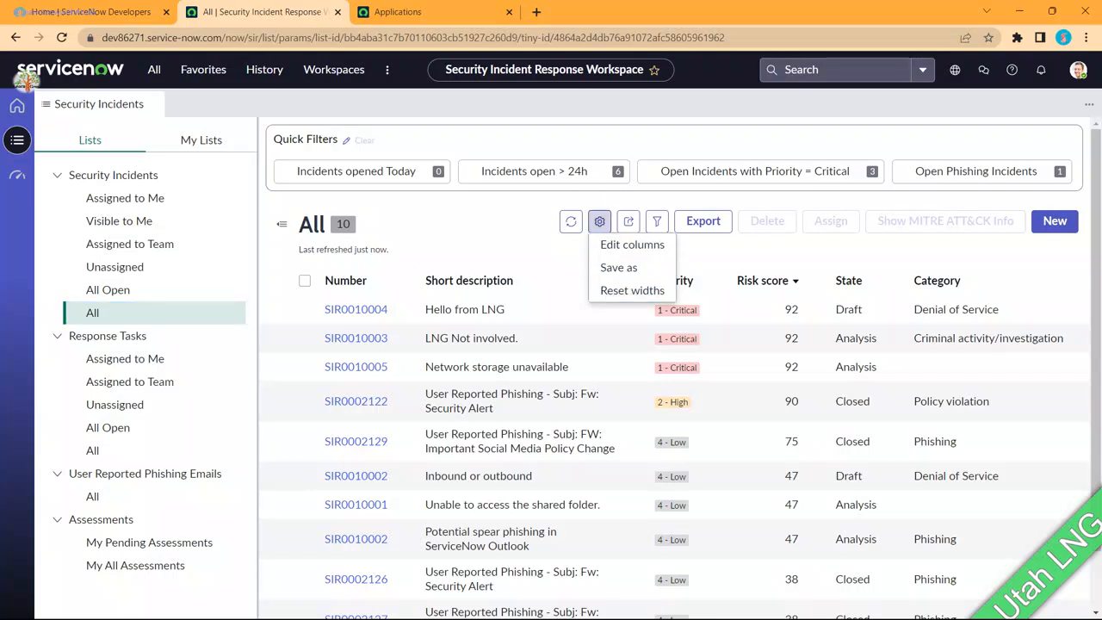
pyautogui.click(482, 231)
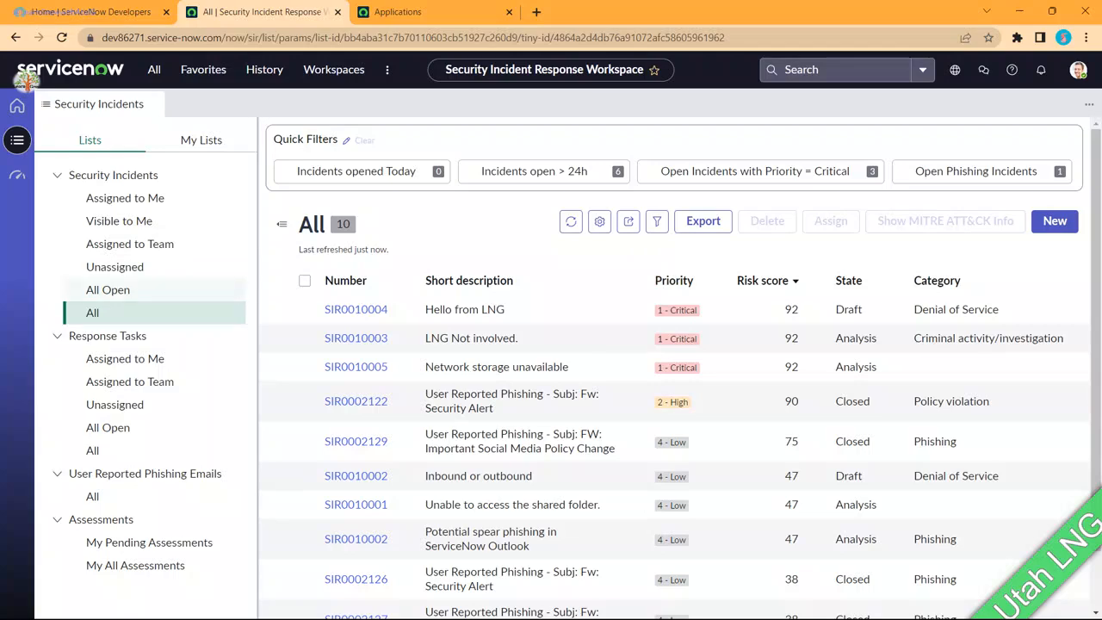
# Step: Return to the All Open security incidents and open the Network storage unavailable record
pyautogui.click(108, 289)
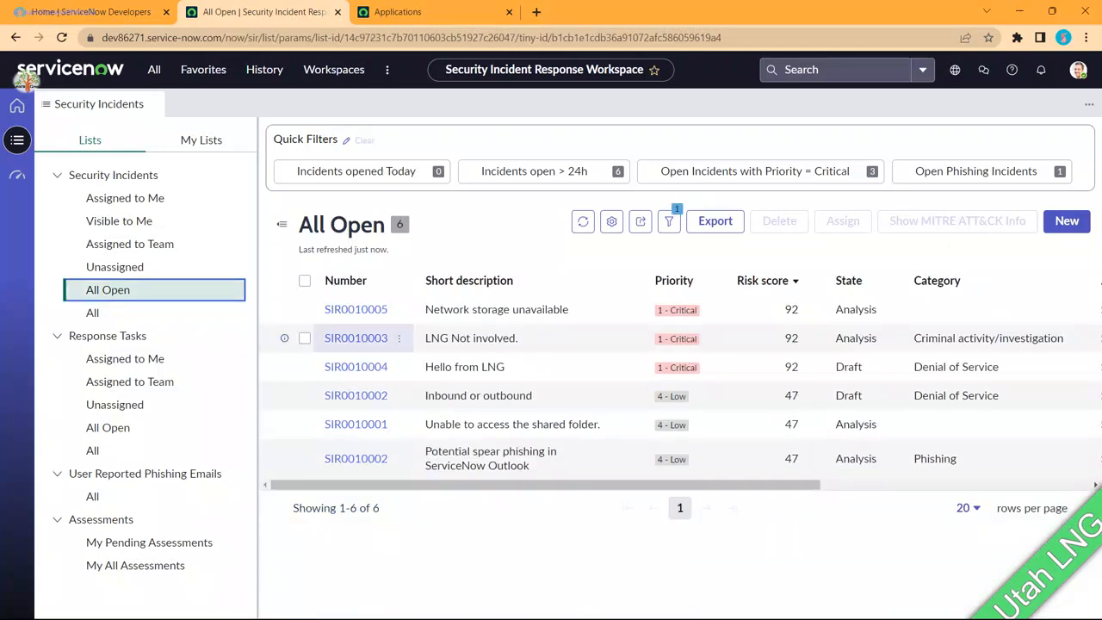
pyautogui.click(355, 309)
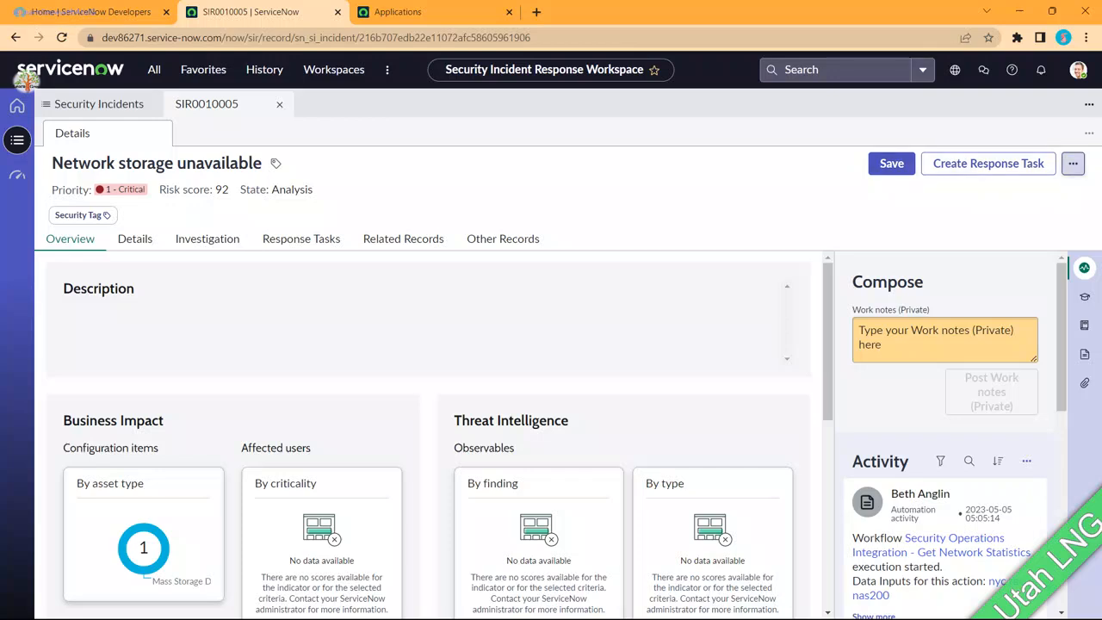
# Step: Examine the incident's additional actions, from composing an email to deleting the record, without running any of them
pyautogui.click(1073, 163)
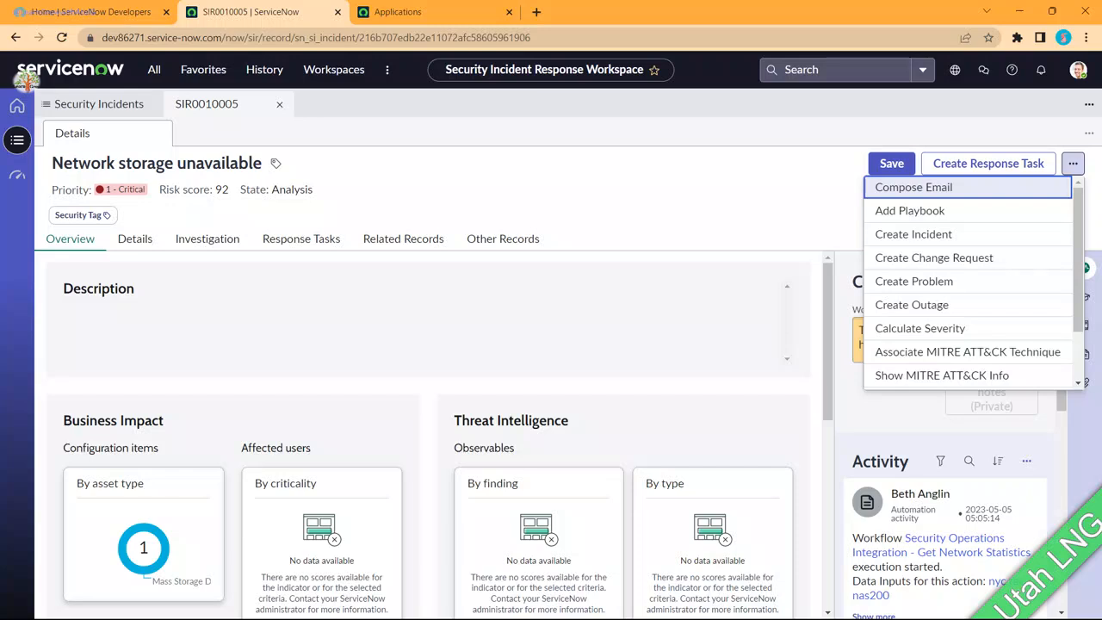
pyautogui.press('Down')
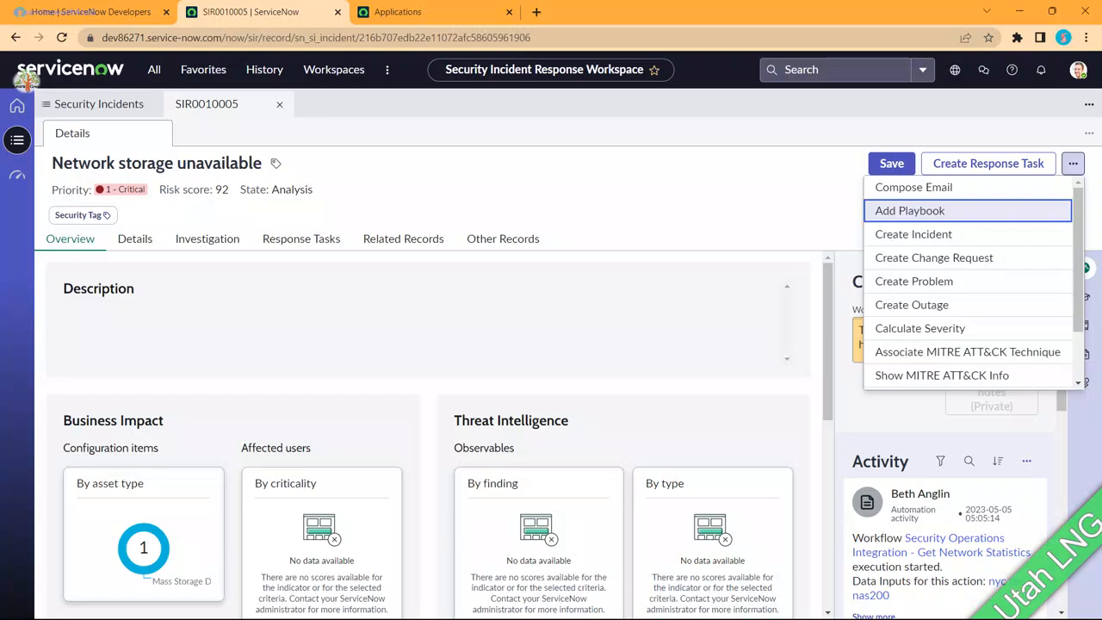
pyautogui.press('Down')
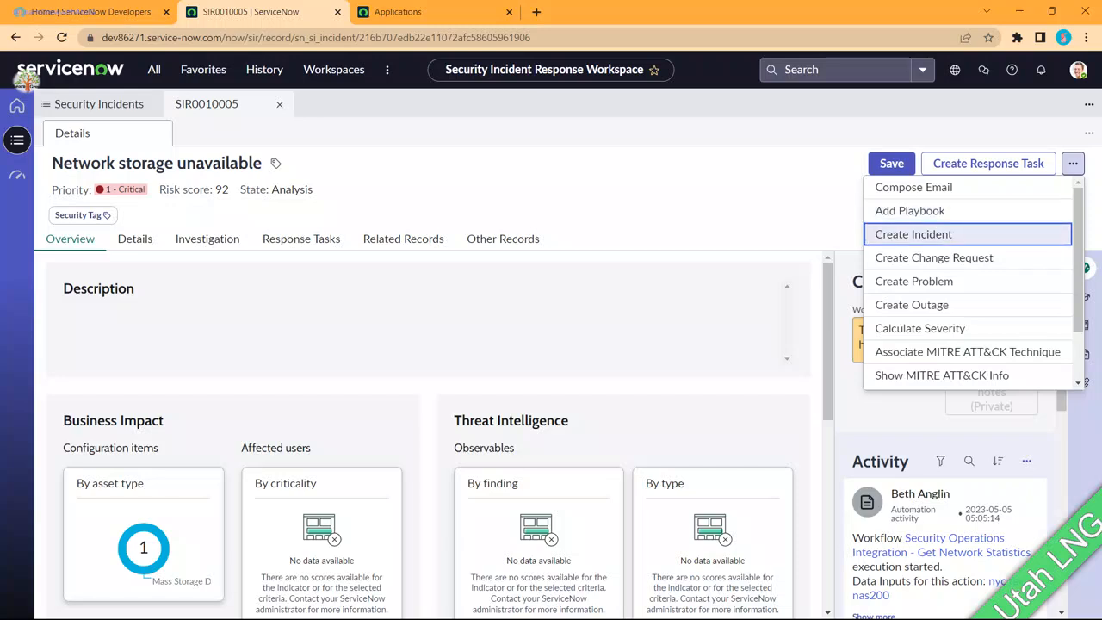
pyautogui.press('Down')
pyautogui.press('Down')
pyautogui.press('Down')
pyautogui.press('Down')
pyautogui.press('Down')
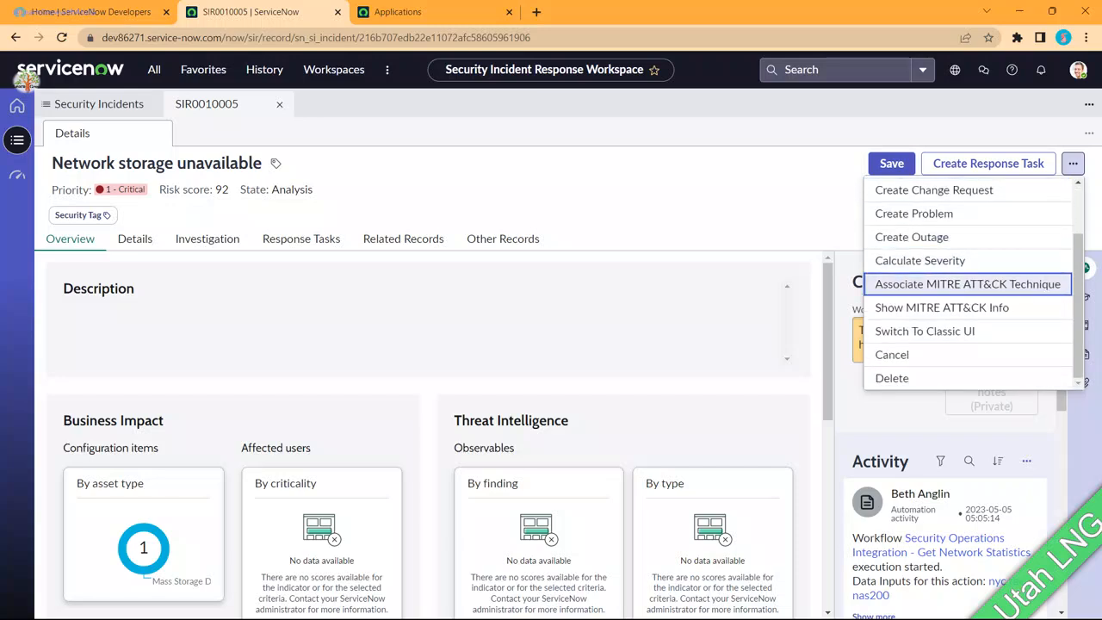
pyautogui.press('Down')
pyautogui.press('Down')
pyautogui.press('Escape')
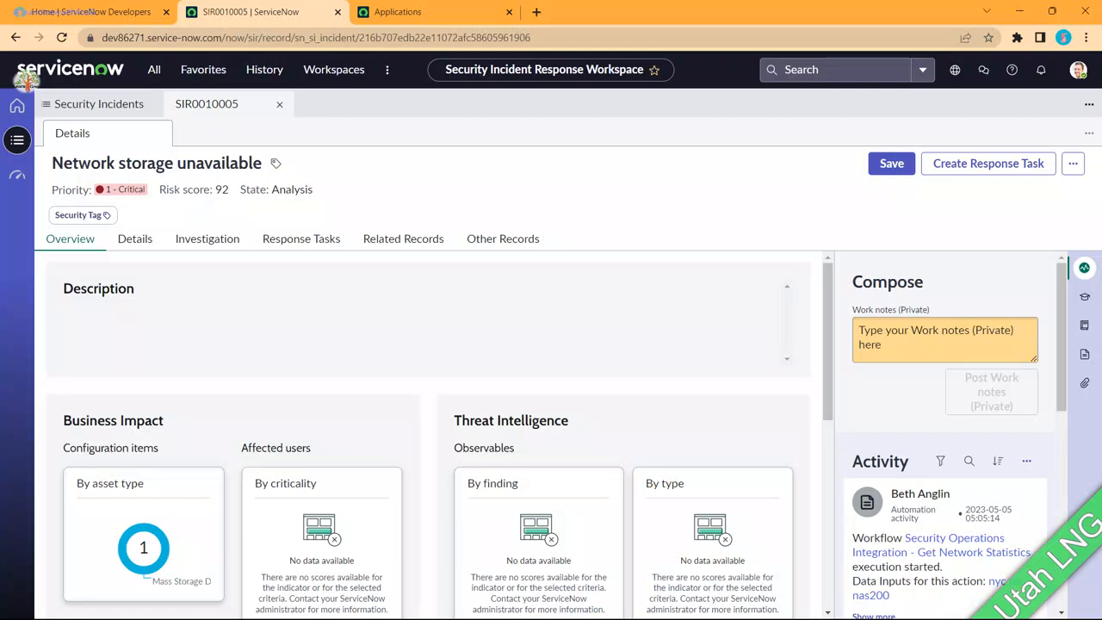
# Step: Examine the incident's overview: business impact, threat intelligence, response tasks and related security incidents
pyautogui.click(71, 239)
pyautogui.scroll(-3, 322, 361)
pyautogui.scroll(2, 428, 431)
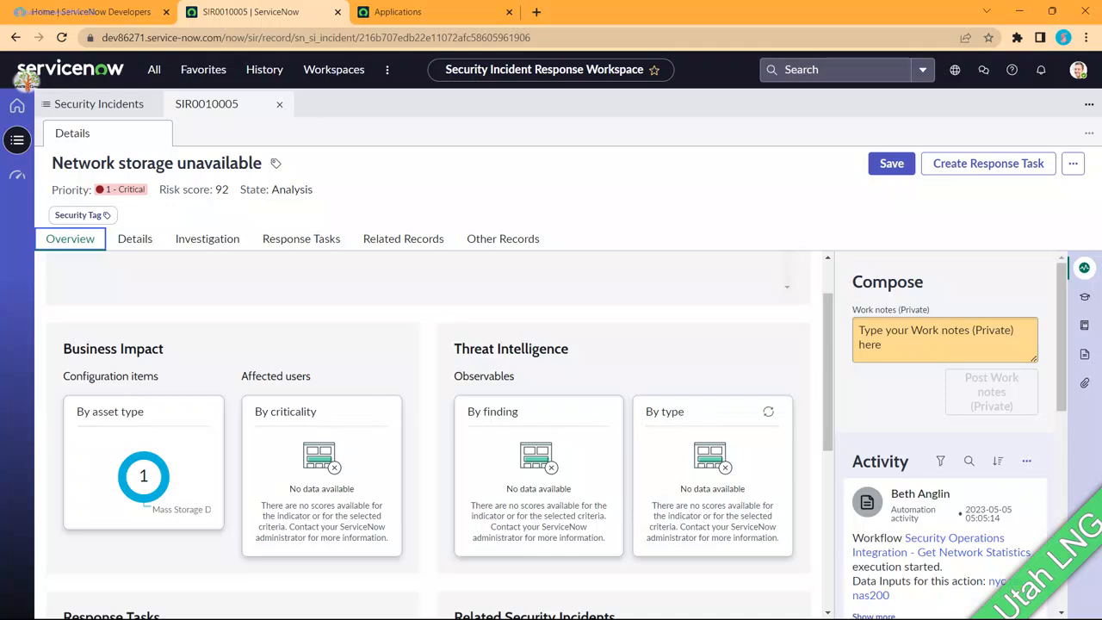
pyautogui.scroll(-5, 712, 448)
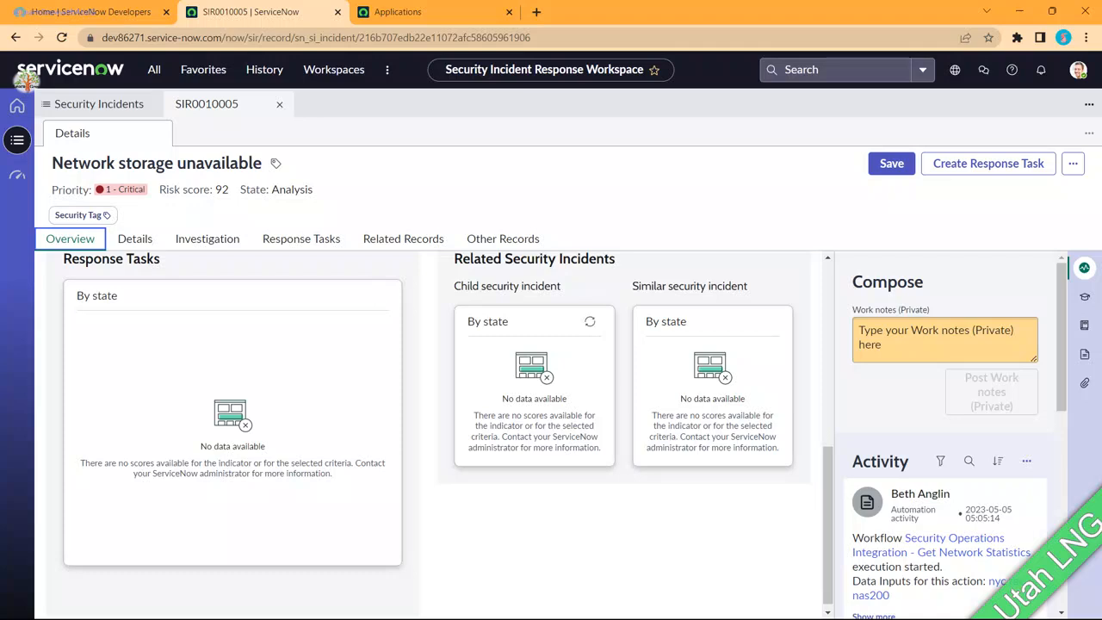
pyautogui.scroll(-1, 534, 379)
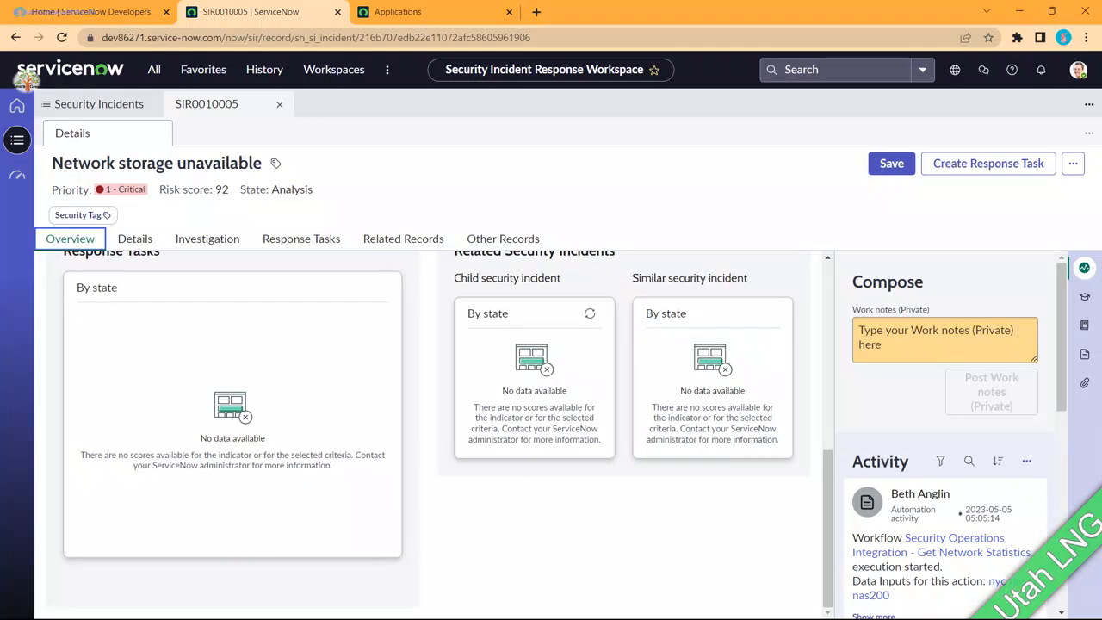
pyautogui.scroll(2, 534, 379)
# Step: Open the incident's details form and review its sections from Security Incident through Notes
pyautogui.click(136, 240)
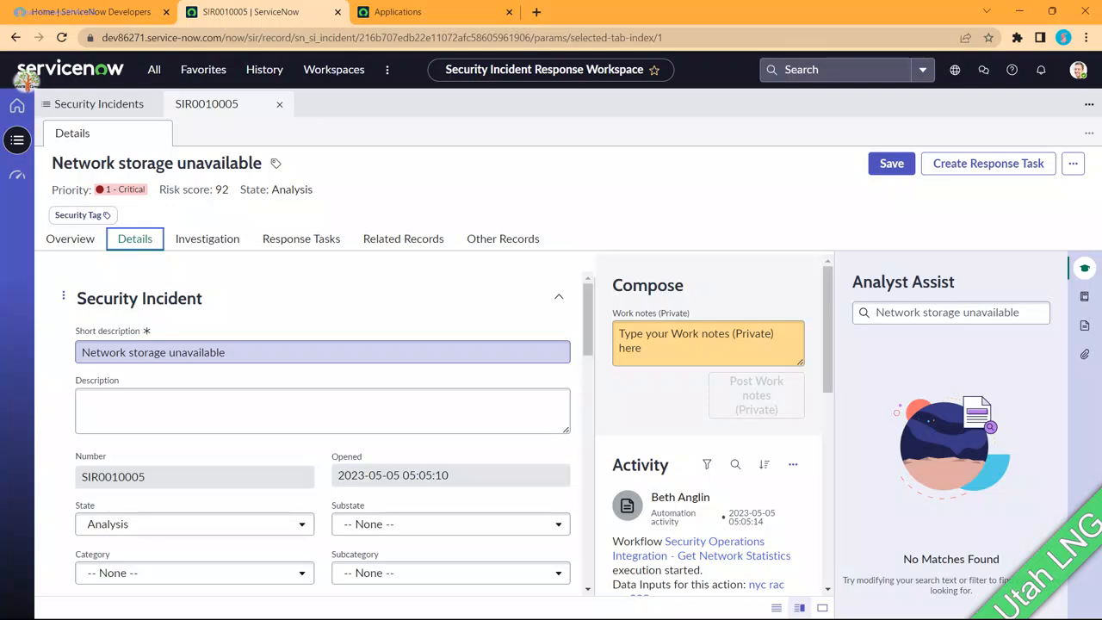
pyautogui.scroll(-2, 323, 352)
pyautogui.scroll(-2, 314, 340)
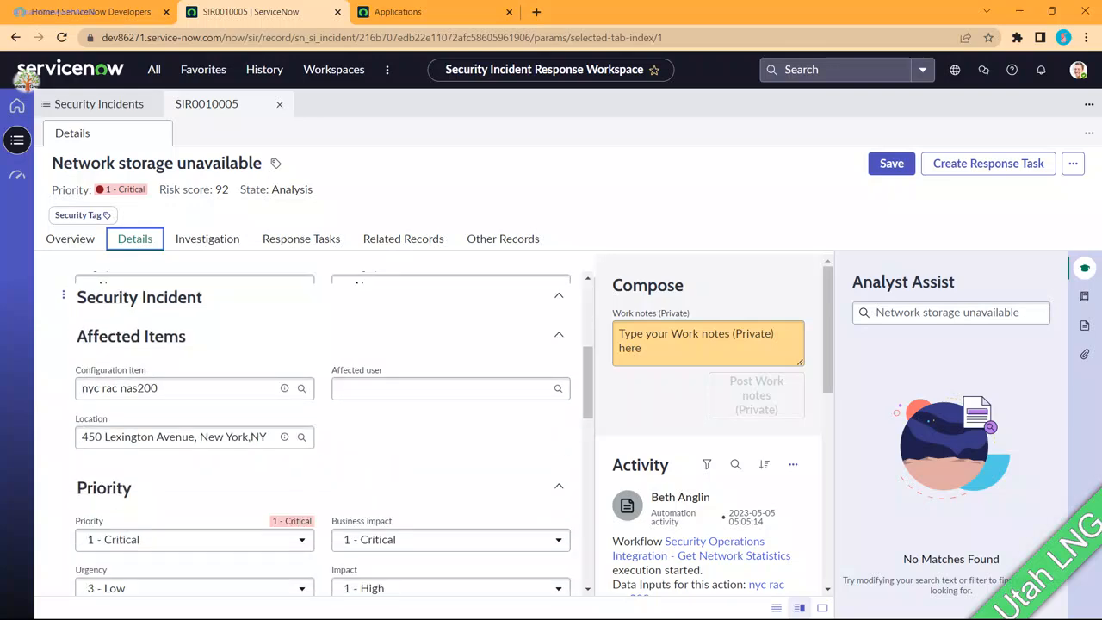
pyautogui.scroll(-3, 314, 340)
pyautogui.scroll(-4, 207, 387)
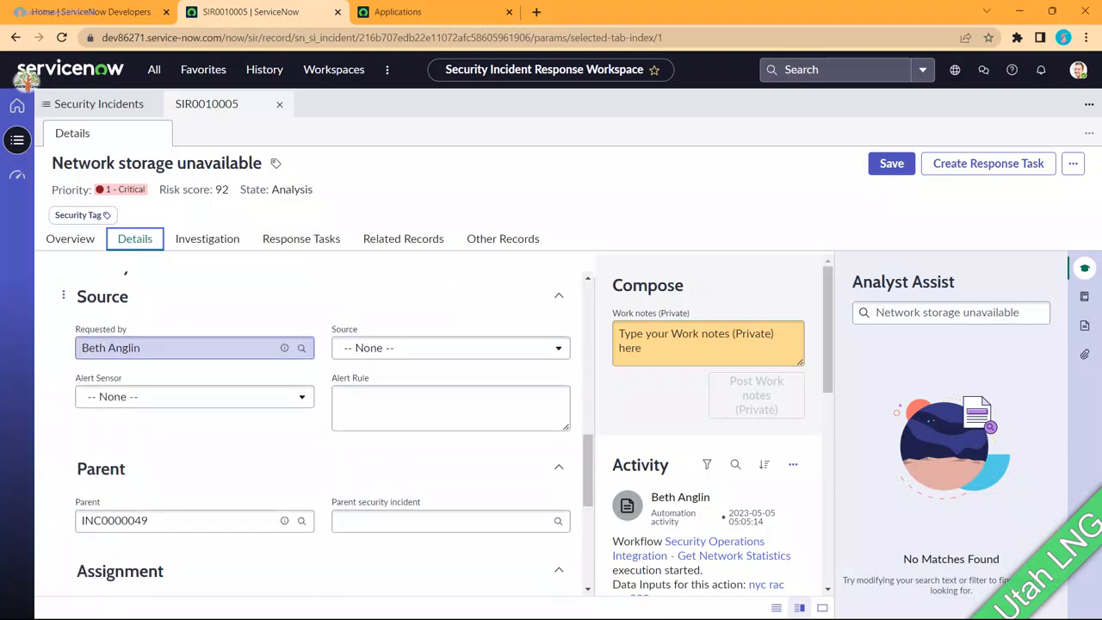
pyautogui.scroll(-3, 311, 349)
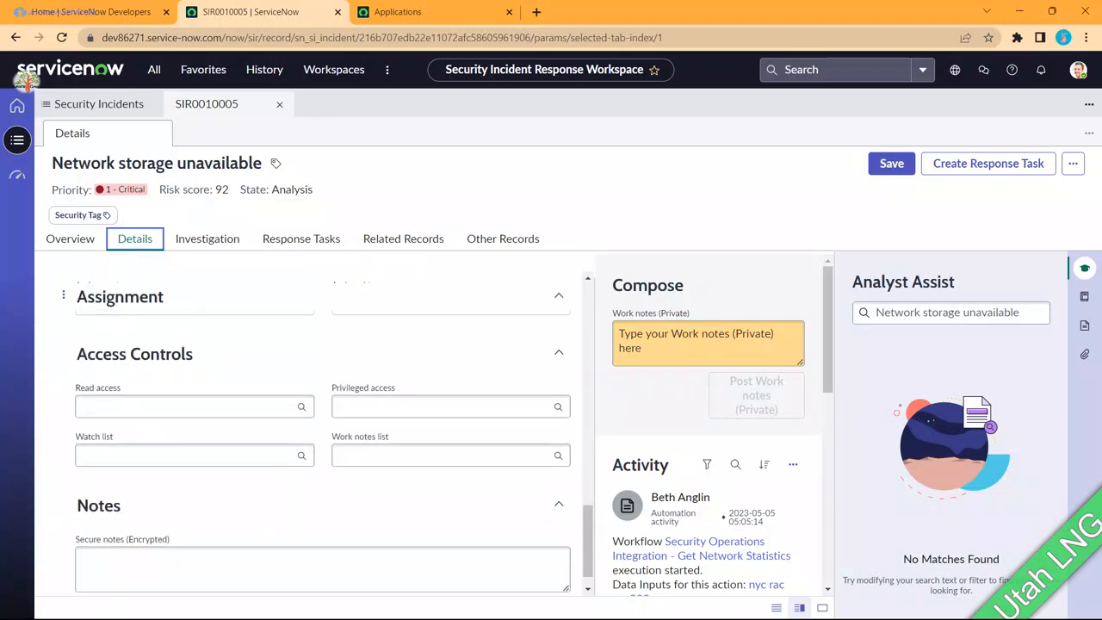
pyautogui.scroll(-1, 334, 432)
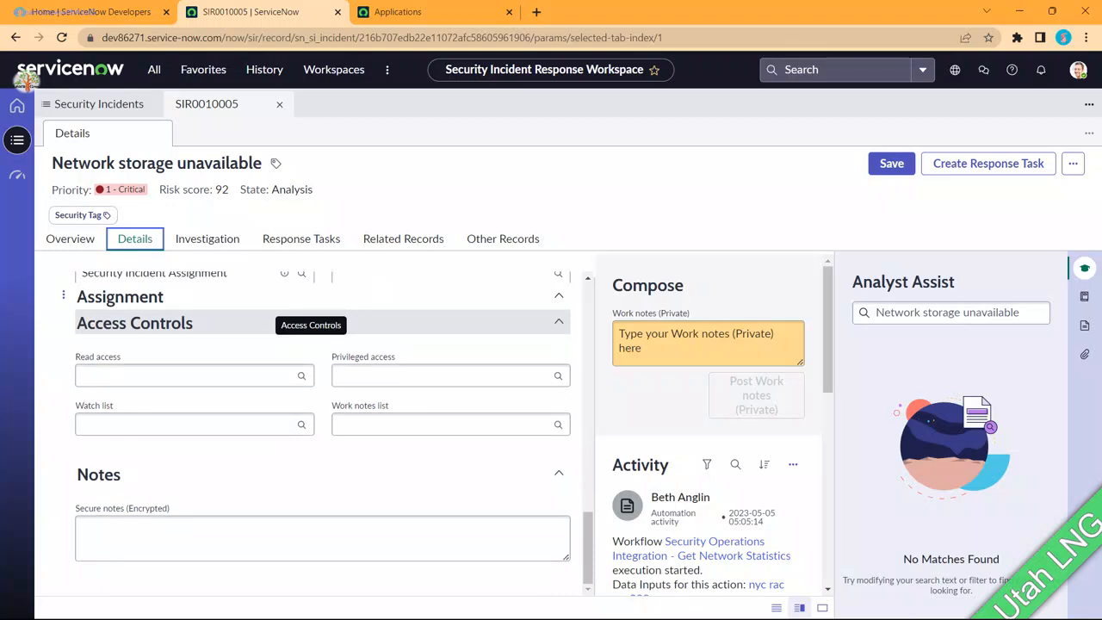
# Step: Check the incident's private work notes field and activity stream, and collapse the Analyst Assist pane
pyautogui.click(708, 343)
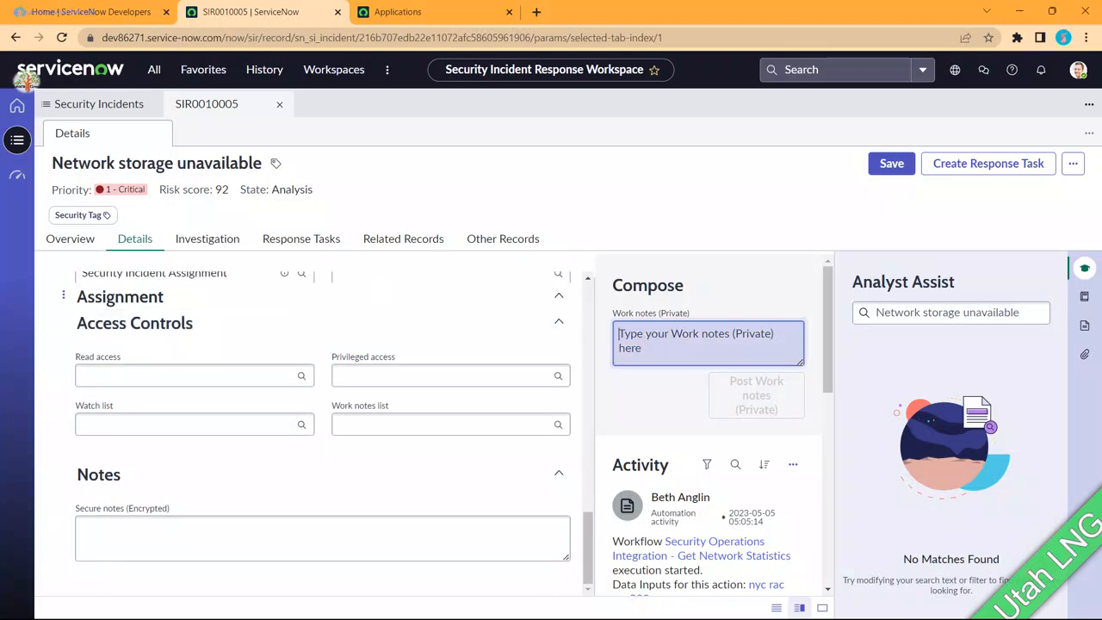
pyautogui.scroll(-3, 708, 362)
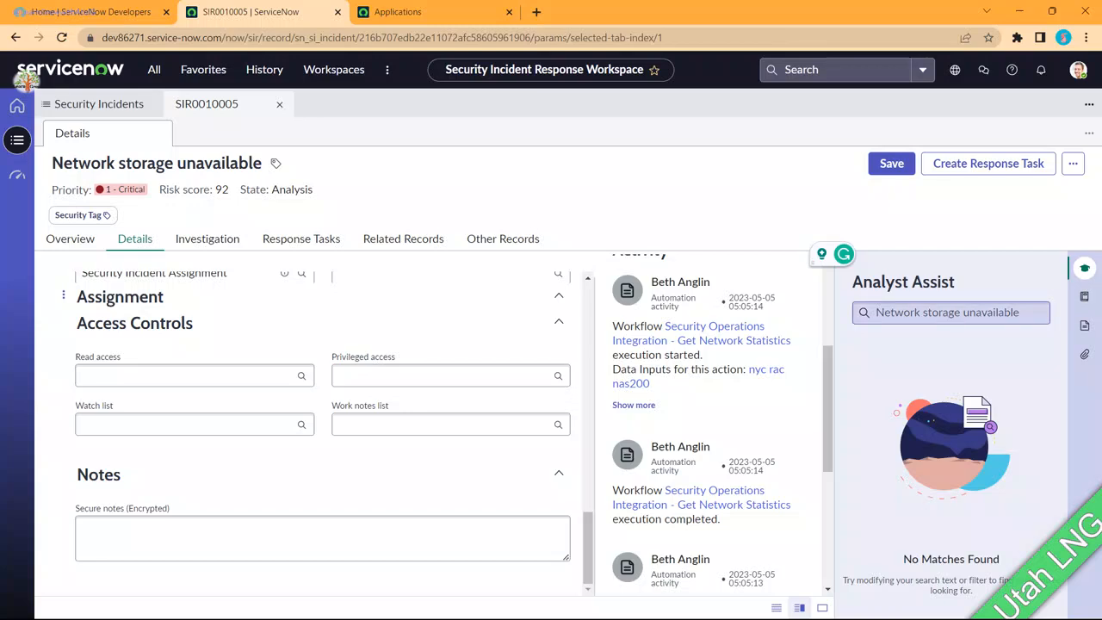
pyautogui.click(951, 312)
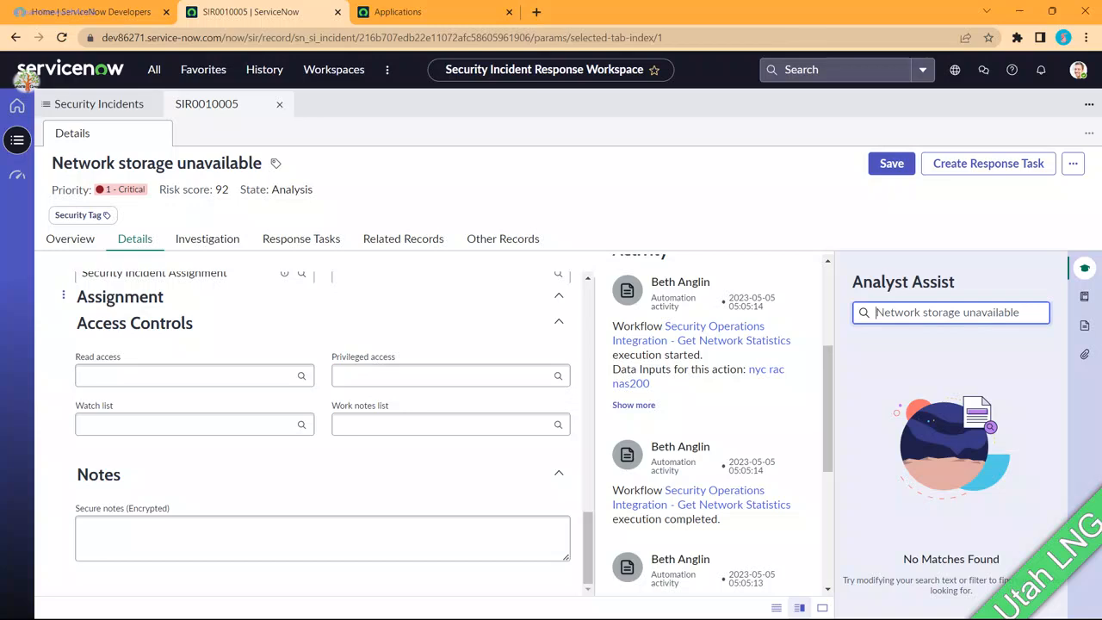
pyautogui.click(1085, 267)
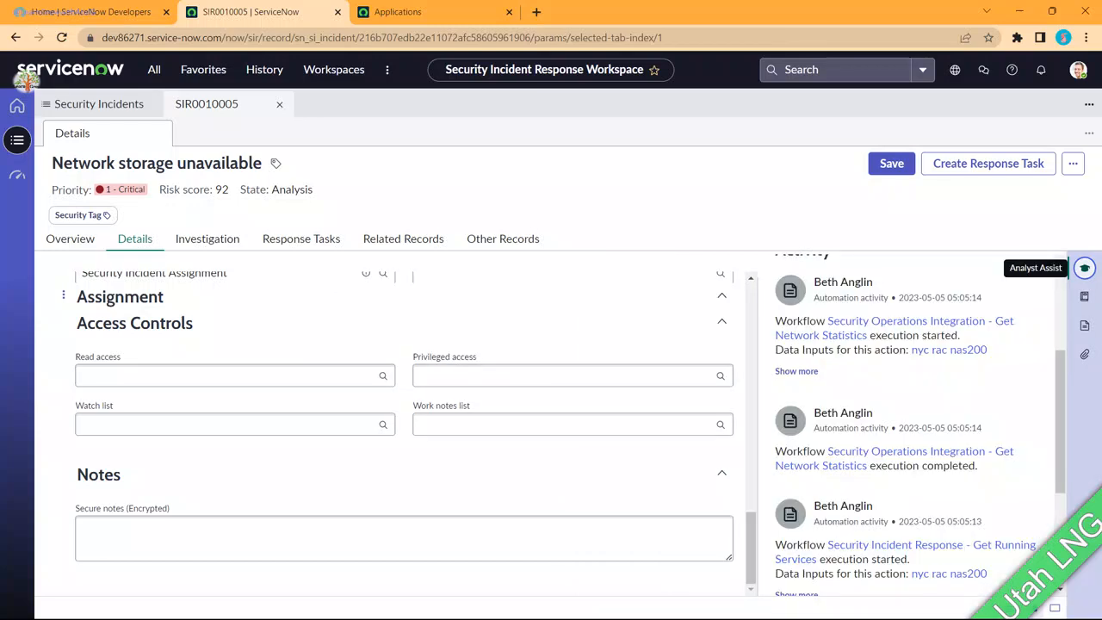
# Step: Review the details form's section navigation and use it to jump to the Source section
pyautogui.scroll(8, 405, 431)
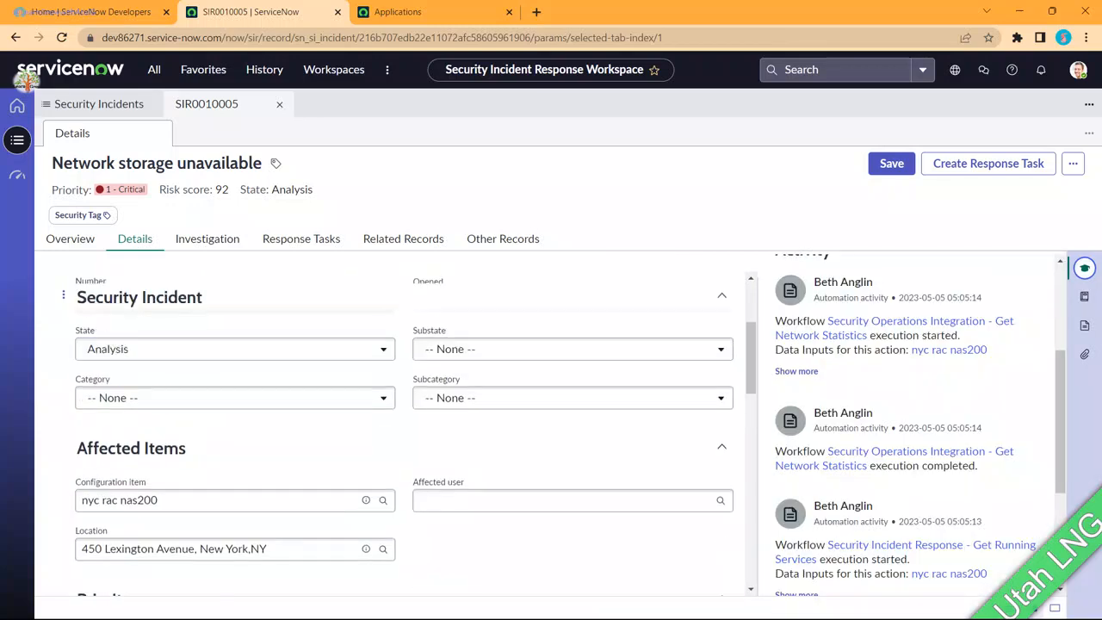
pyautogui.click(63, 296)
pyautogui.press('Down')
pyautogui.press('Down')
pyautogui.press('Down')
pyautogui.press('Up')
pyautogui.press('Up')
pyautogui.press('Down')
pyautogui.press('Down')
pyautogui.press('Up')
pyautogui.press('Up')
pyautogui.press('Up')
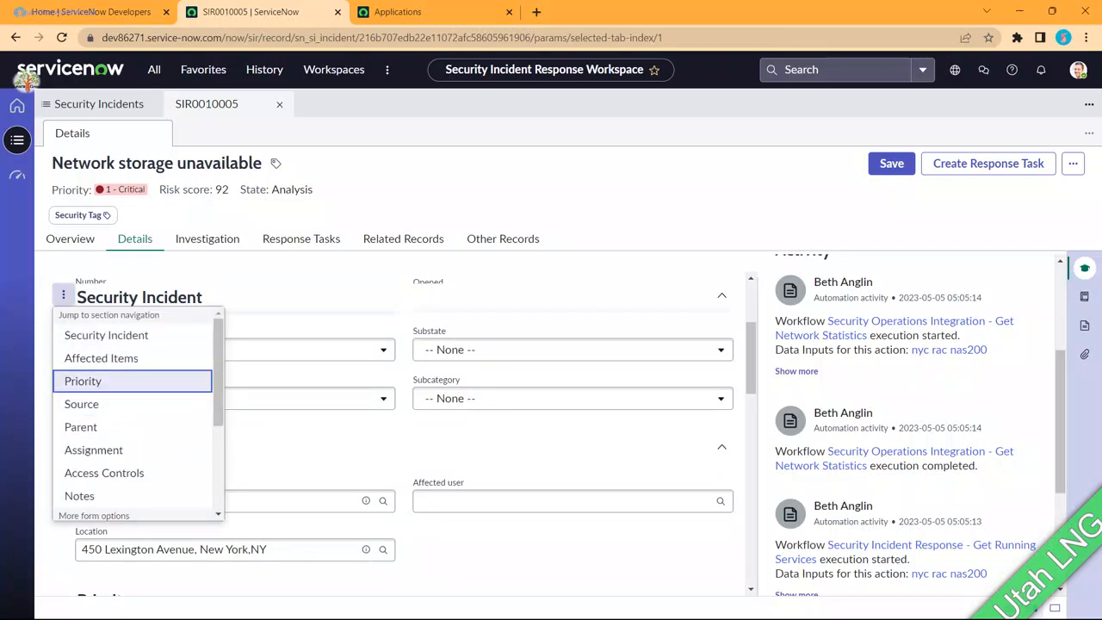
pyautogui.press('Down')
pyautogui.press('Down')
pyautogui.press('Down')
pyautogui.press('Return')
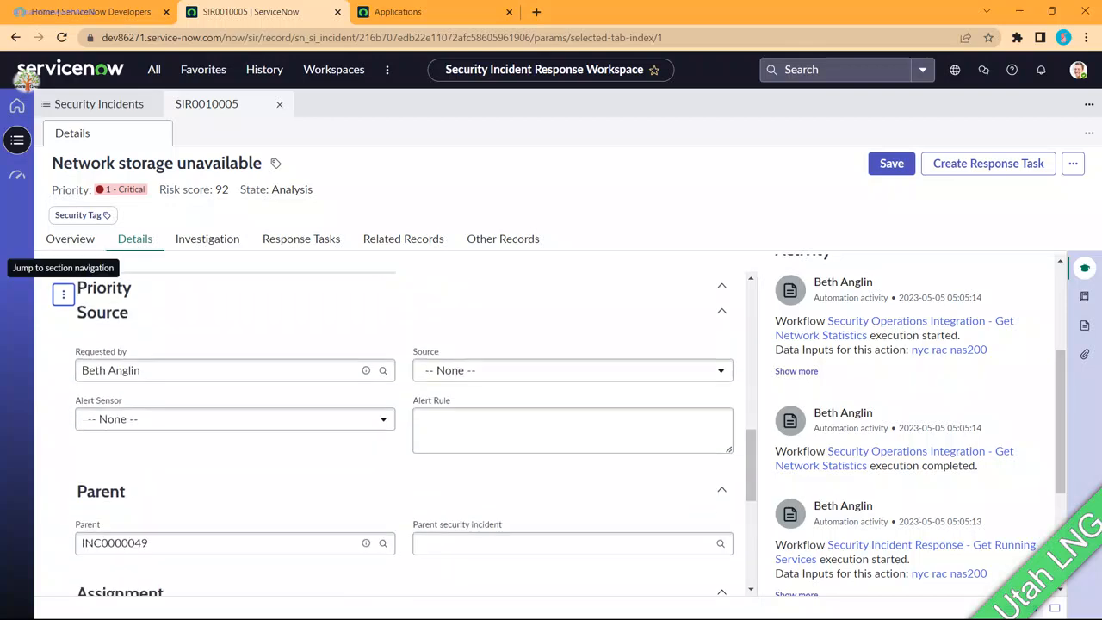
# Step: Check the details form's additional options, open the Export dialog, and close it without exporting
pyautogui.click(63, 295)
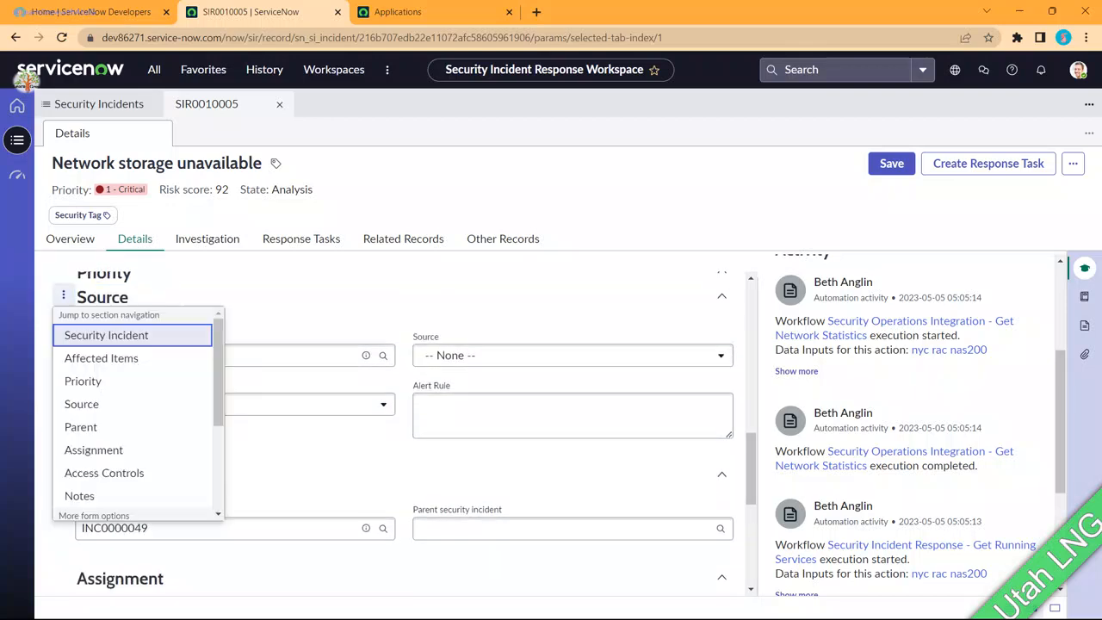
pyautogui.scroll(-2, 94, 445)
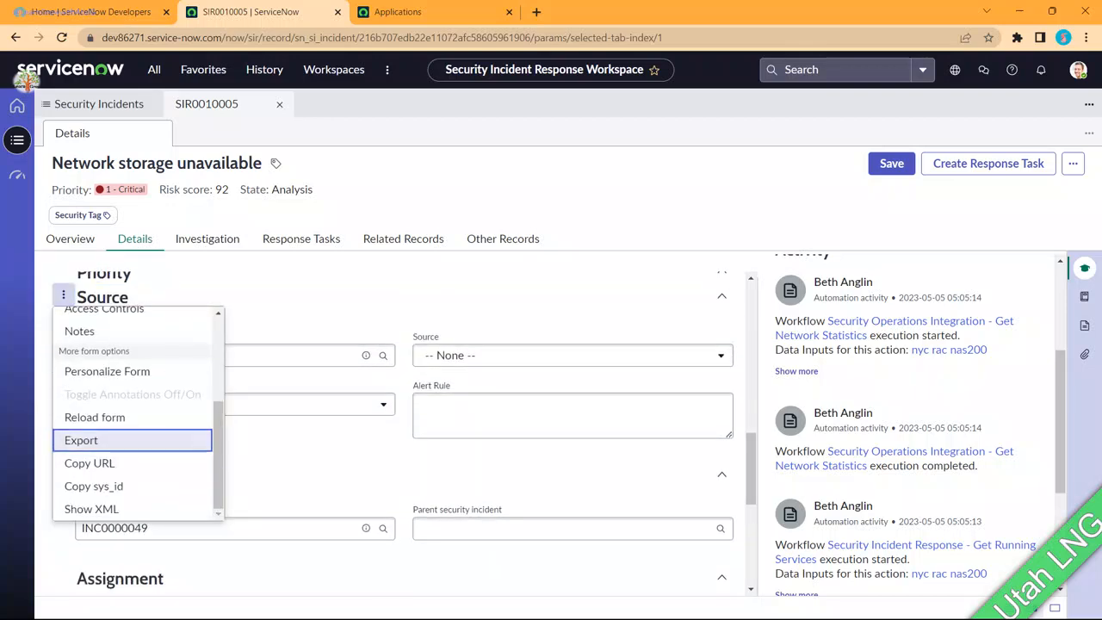
pyautogui.press('Return')
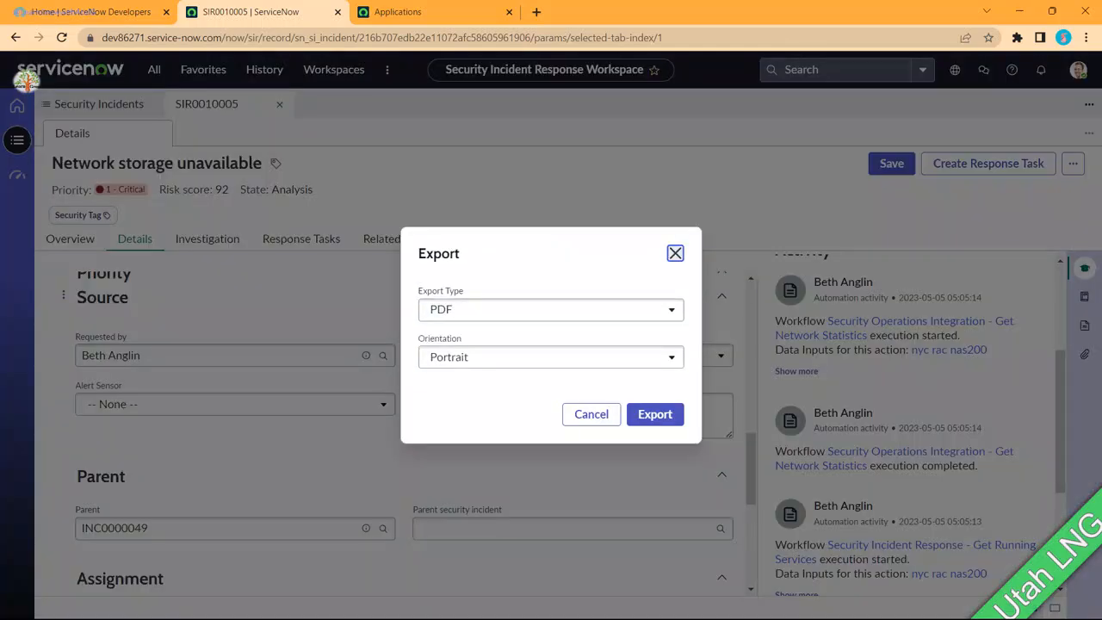
pyautogui.click(675, 253)
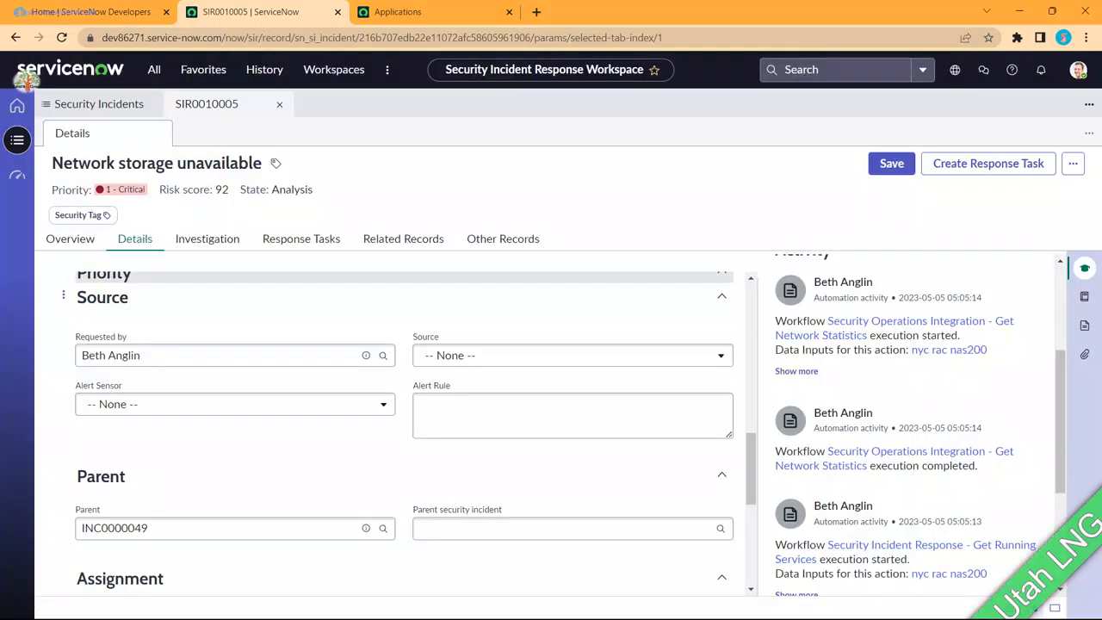
# Step: Review the incident's Investigation entry point lists, from Associated Observables through Configuration Items, Affected Users, Associated Phish Emails and Email Search
pyautogui.click(208, 239)
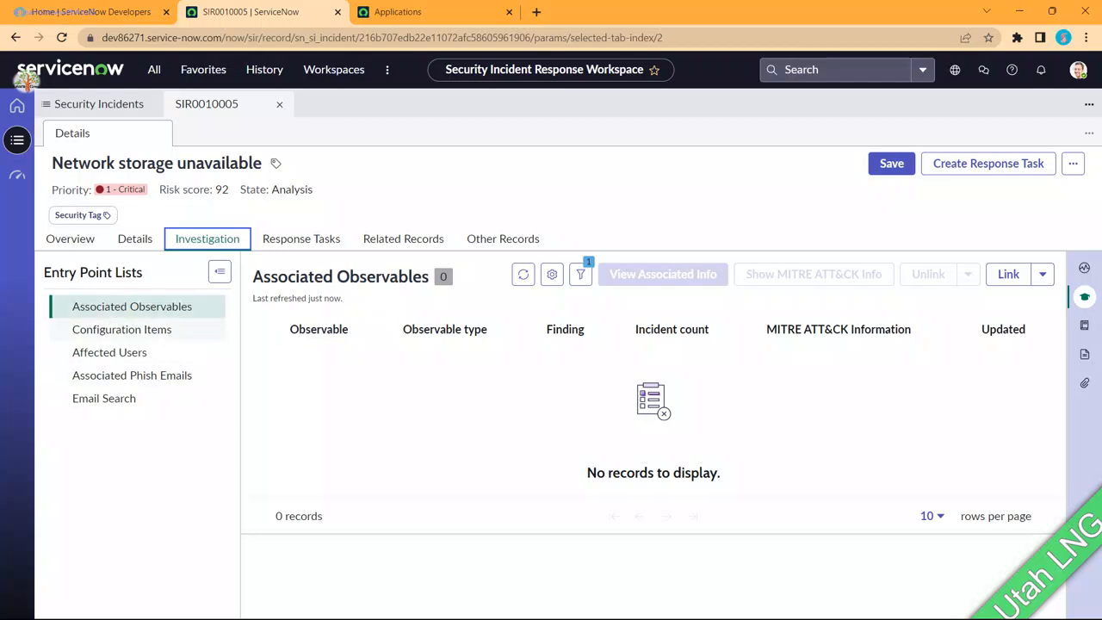
pyautogui.click(122, 330)
pyautogui.click(109, 353)
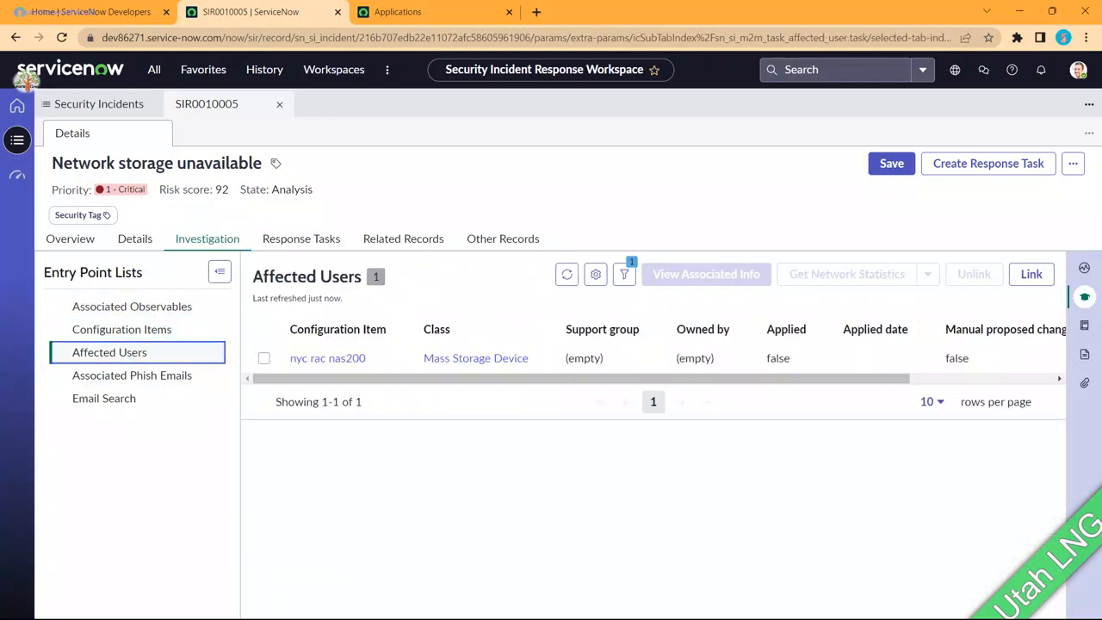
pyautogui.click(132, 376)
pyautogui.click(104, 398)
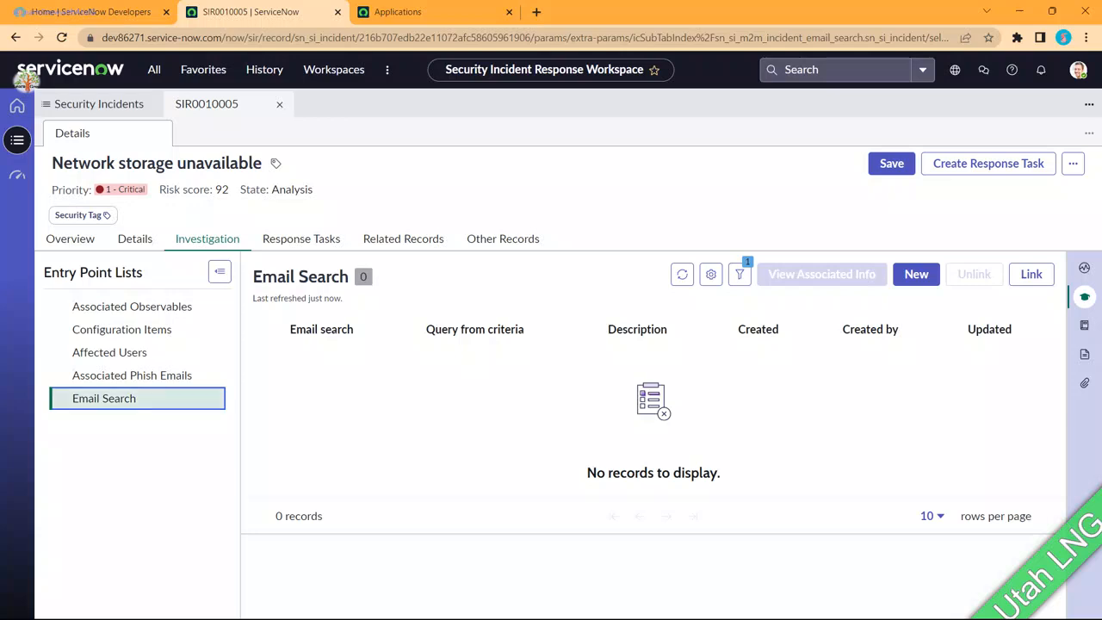
# Step: Open a new response task form from the incident's Response Tasks, review its fields, and return to the incident without saving
pyautogui.click(301, 239)
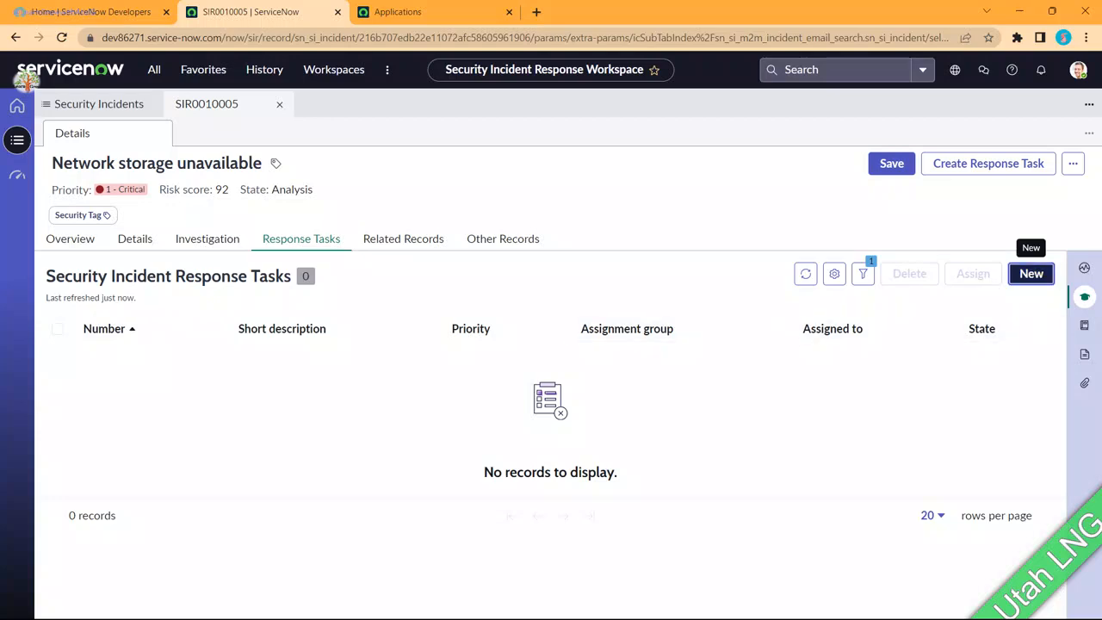
pyautogui.click(1031, 273)
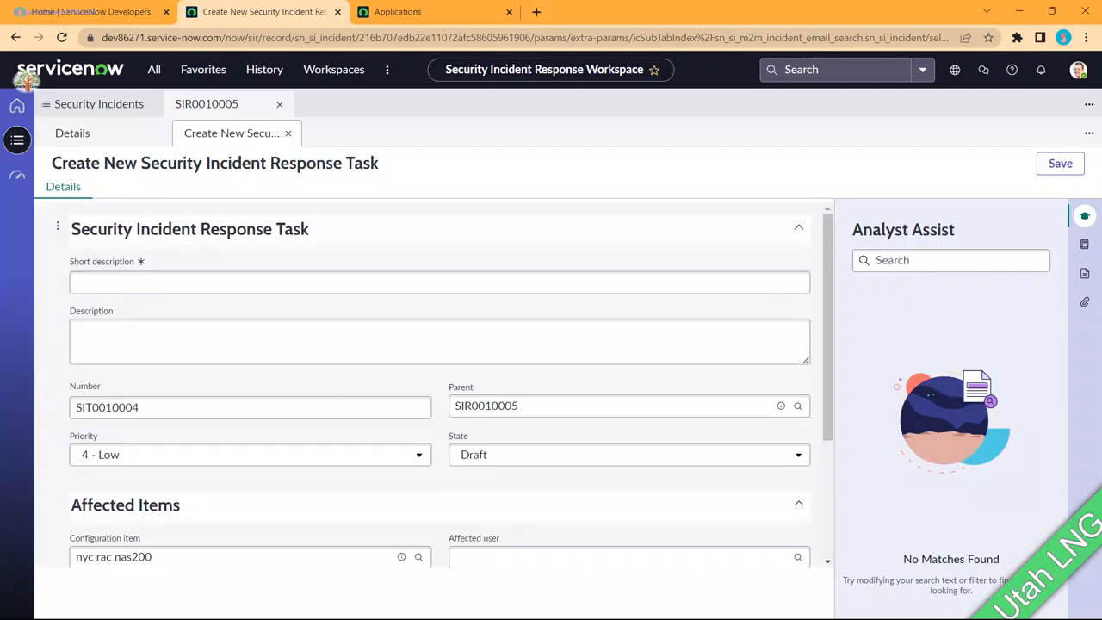
pyautogui.scroll(-2, 439, 387)
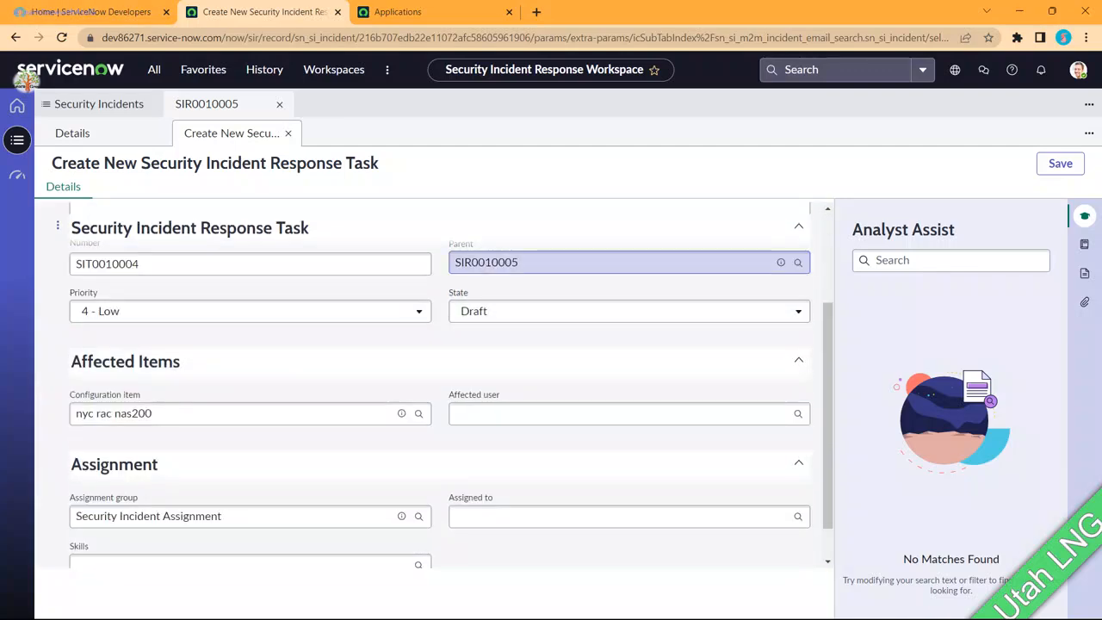
pyautogui.scroll(-1, 439, 417)
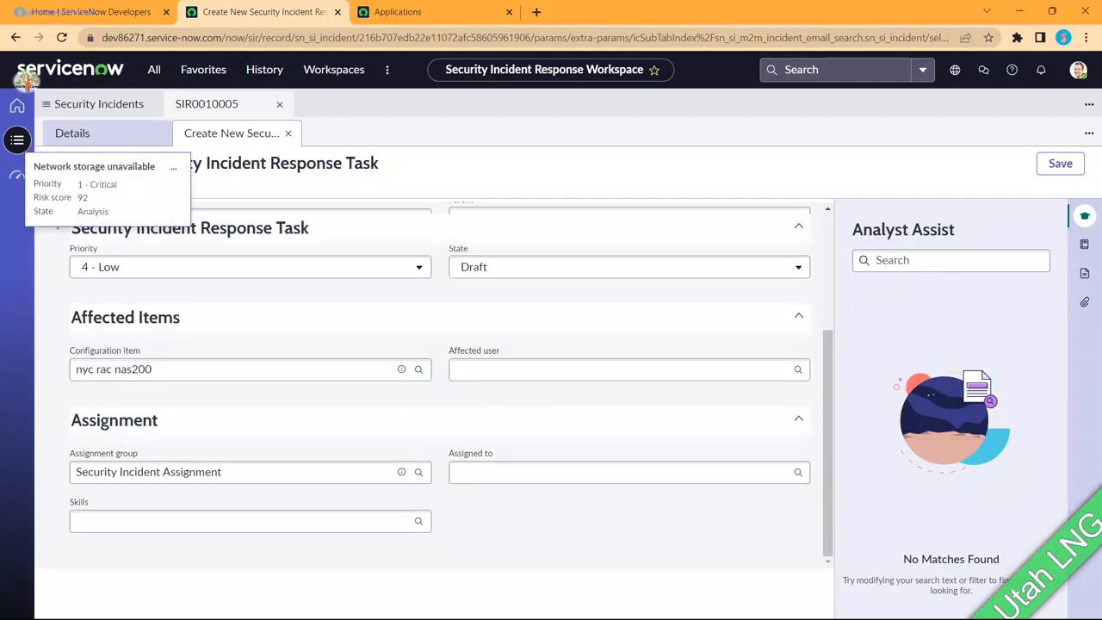
pyautogui.click(72, 132)
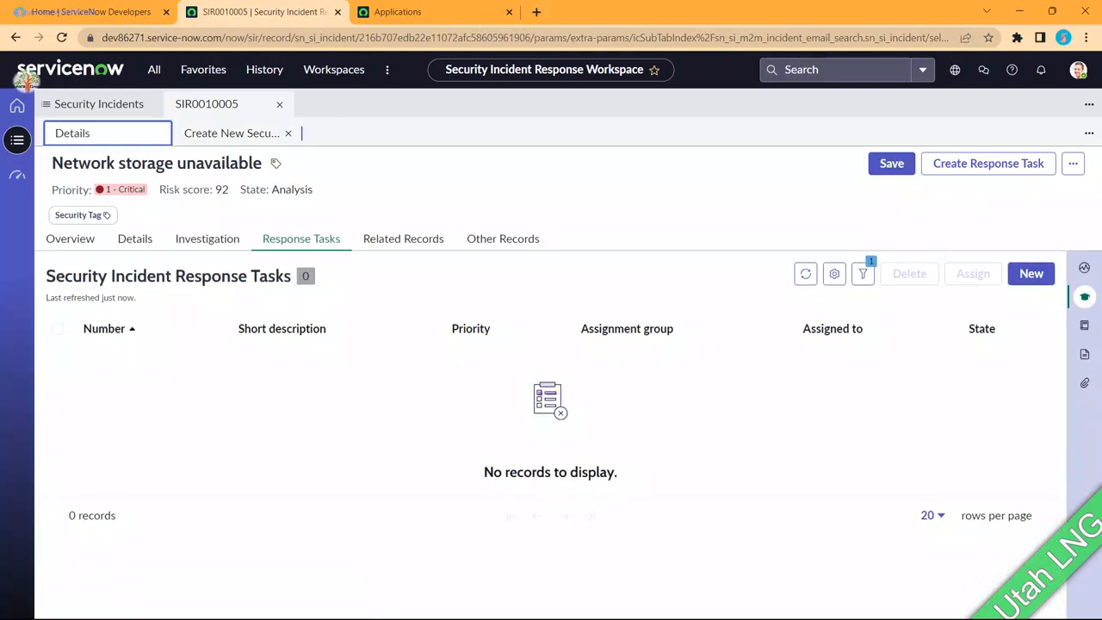
# Step: Review the incident's related record categories from Business Impact to Source Events/Alerts, and its other records including the Emails group
pyautogui.click(403, 239)
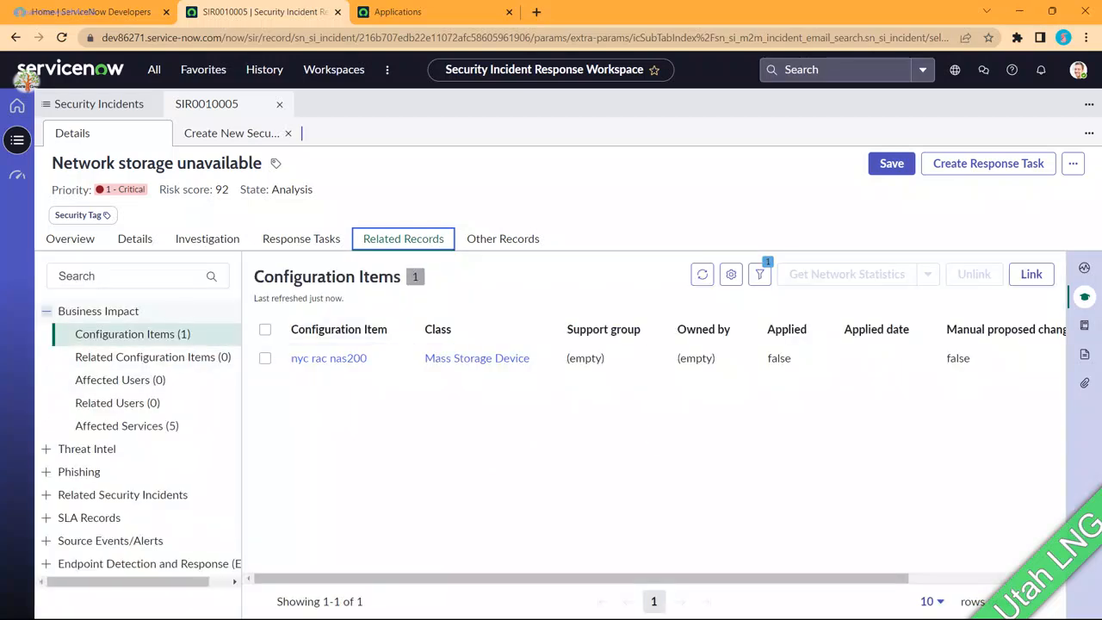
pyautogui.click(46, 310)
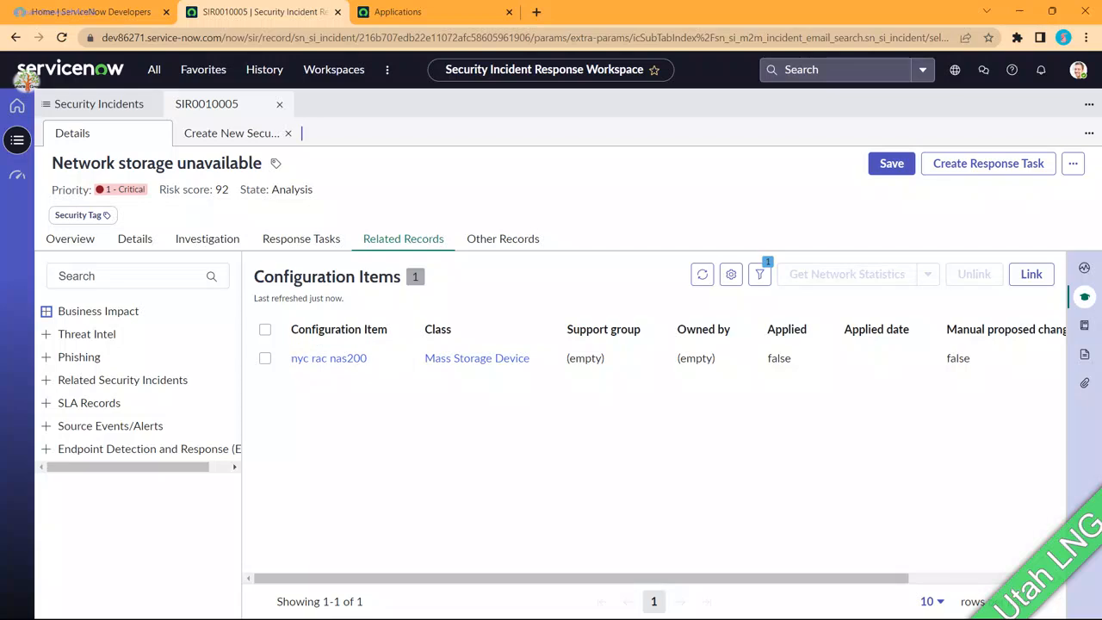
pyautogui.click(69, 335)
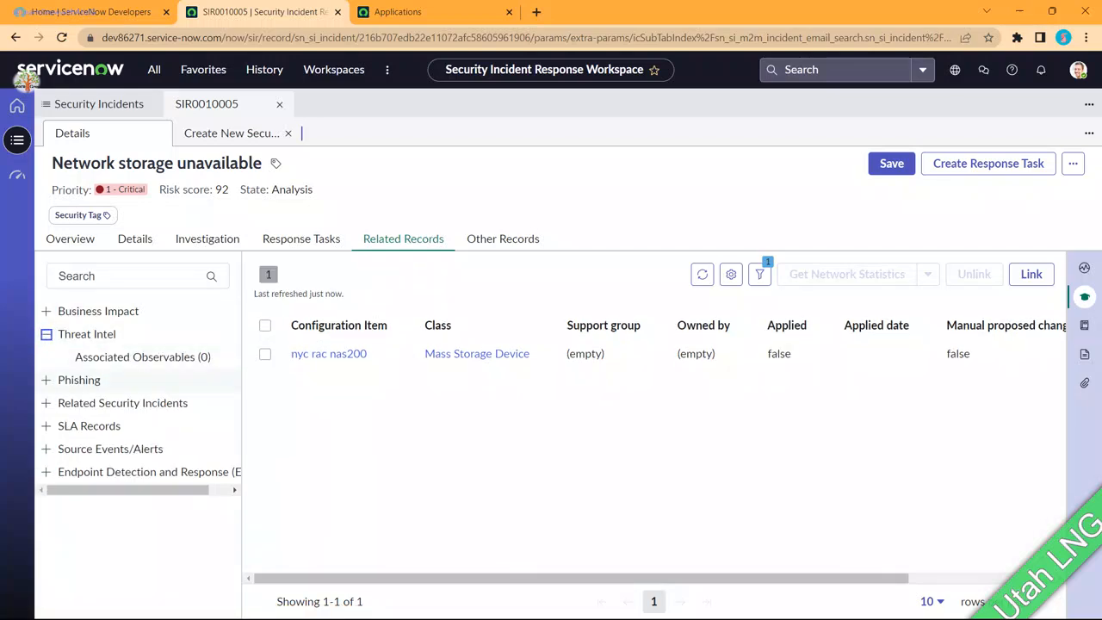
pyautogui.click(78, 380)
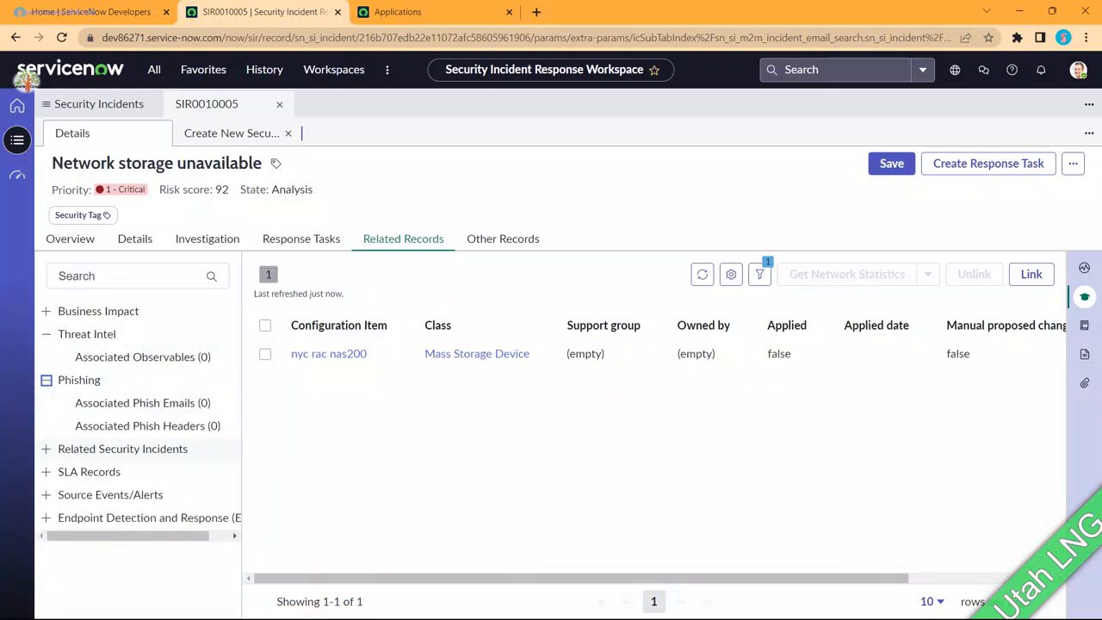
pyautogui.click(46, 449)
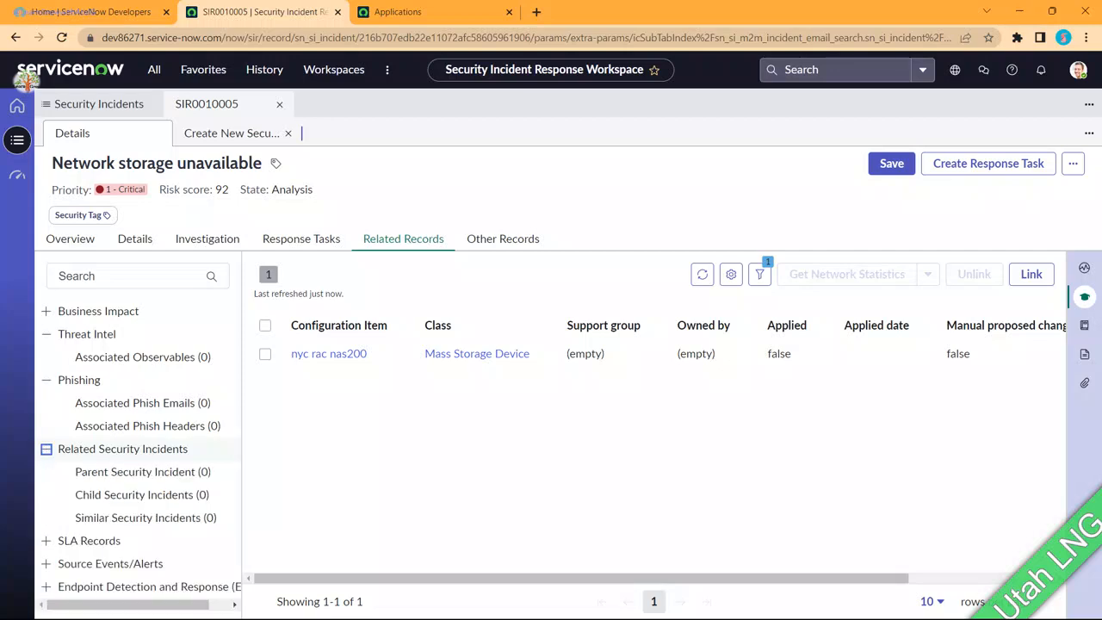
pyautogui.click(46, 541)
pyautogui.scroll(-1, 146, 422)
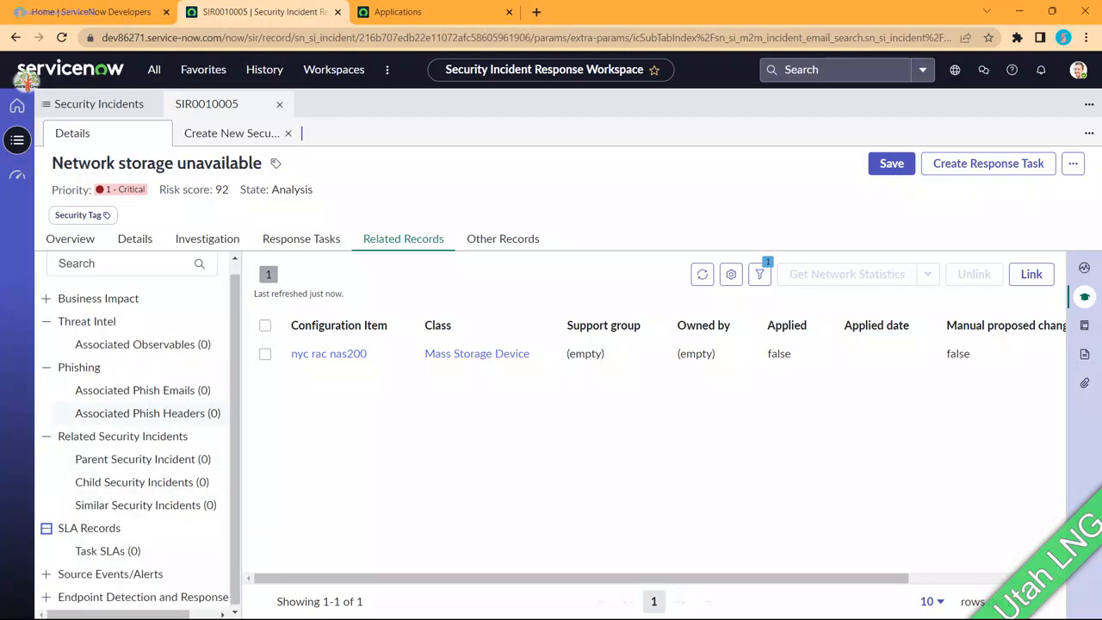
pyautogui.click(46, 572)
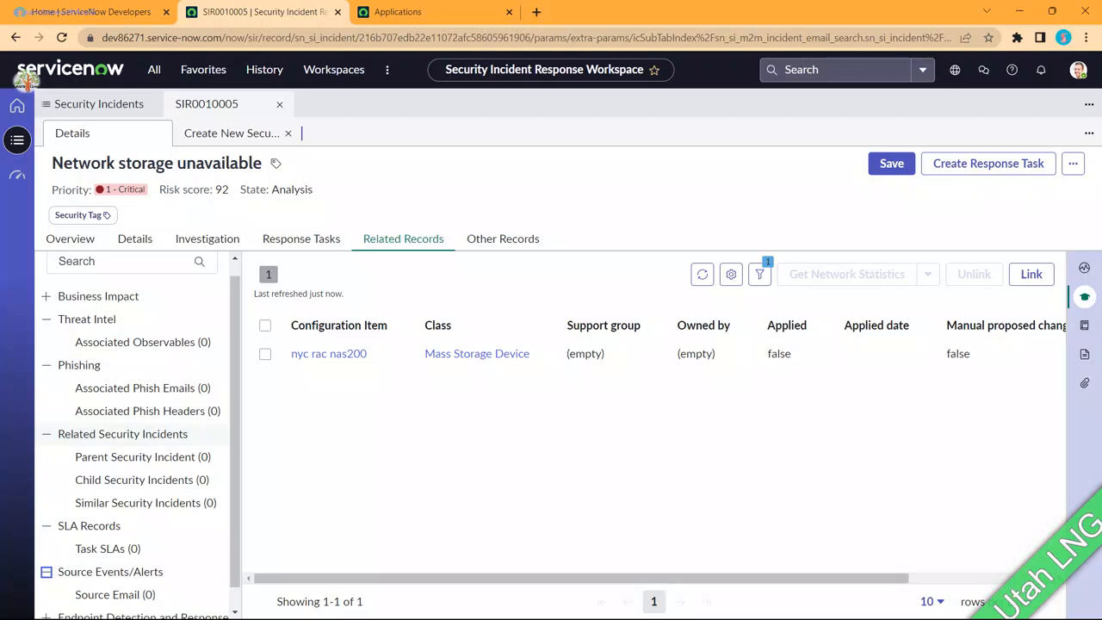
pyautogui.scroll(-1, 147, 422)
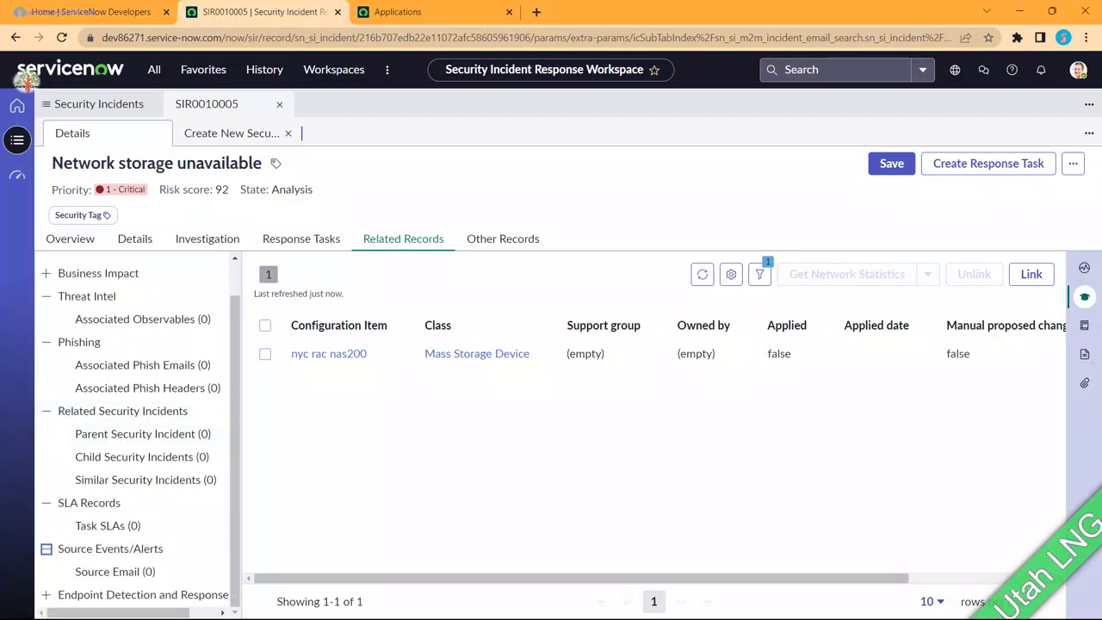
pyautogui.click(503, 240)
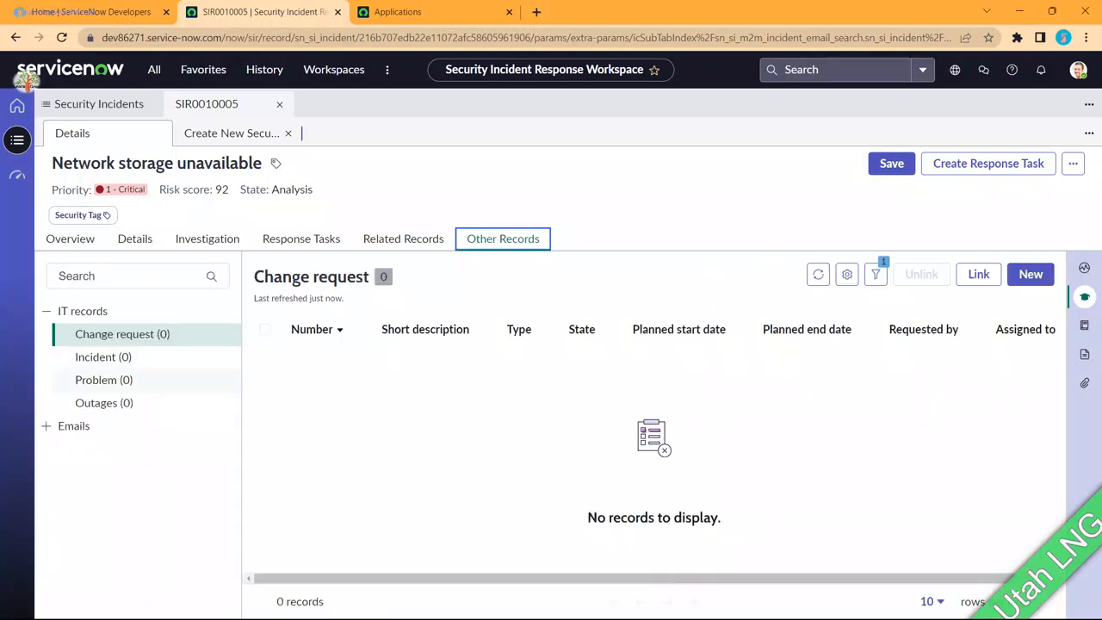
pyautogui.click(47, 426)
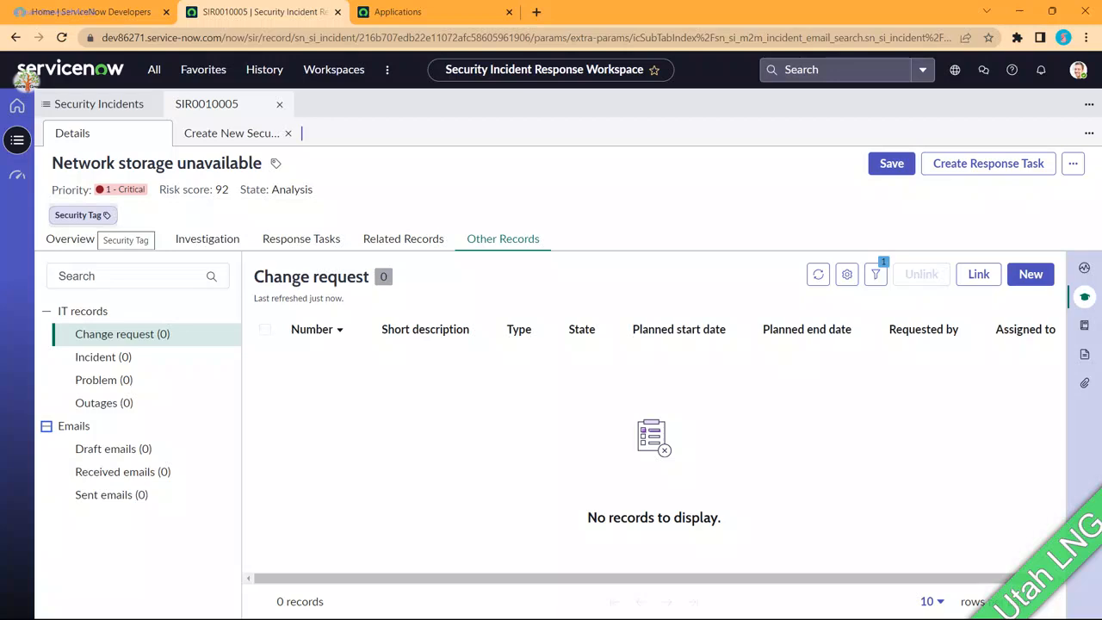
# Step: Filter the application navigator for "inciden" and open the list of open incidents in a new browser tab
pyautogui.click(154, 70)
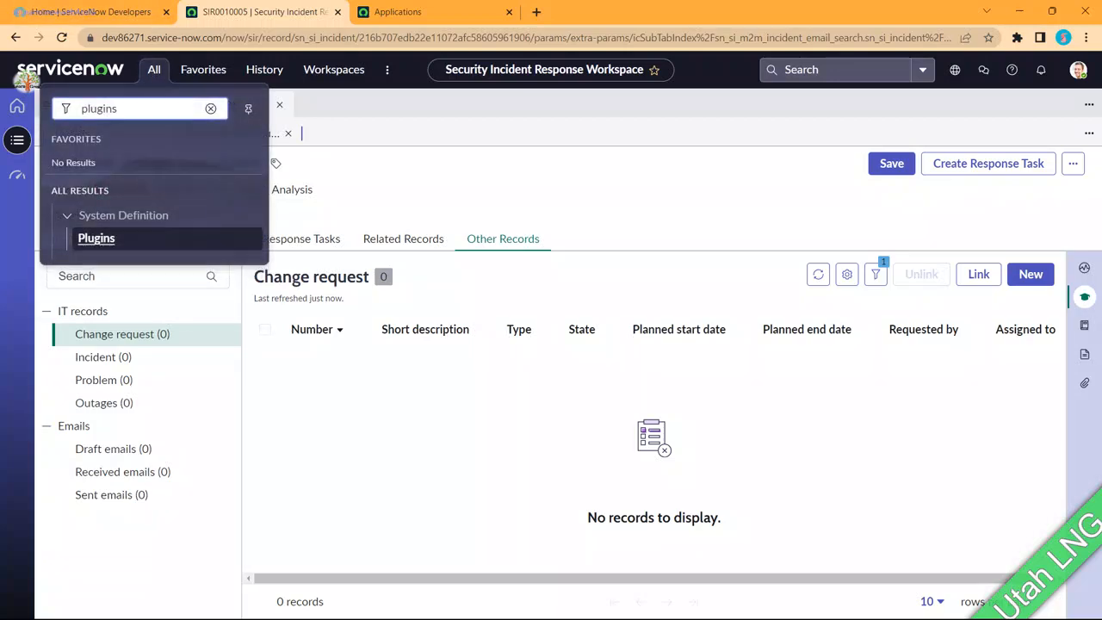
pyautogui.click(154, 70)
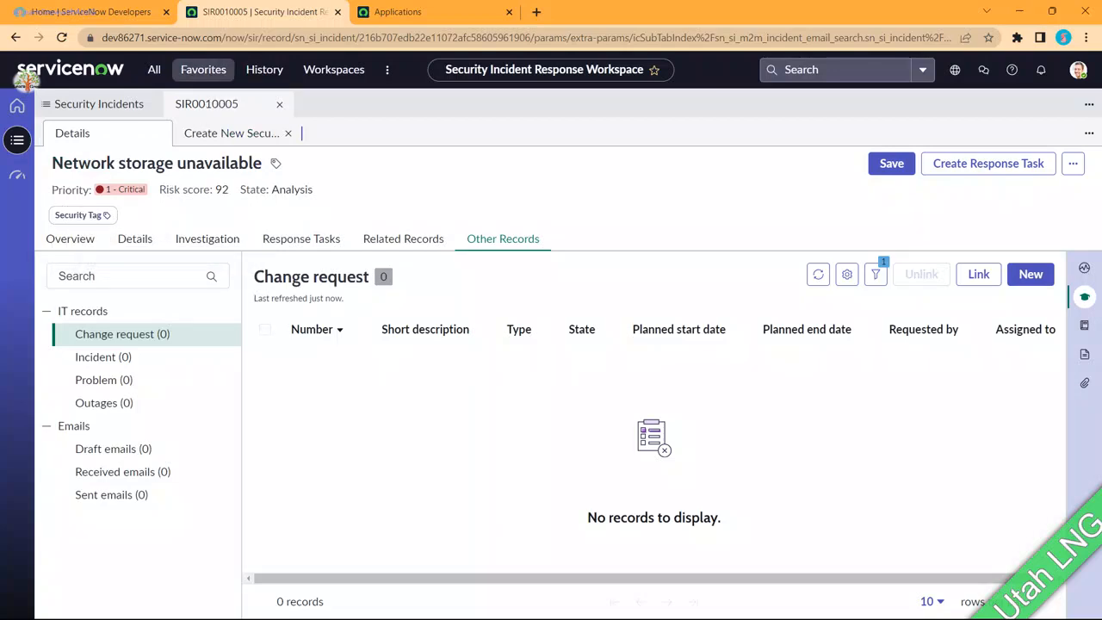
pyautogui.click(154, 70)
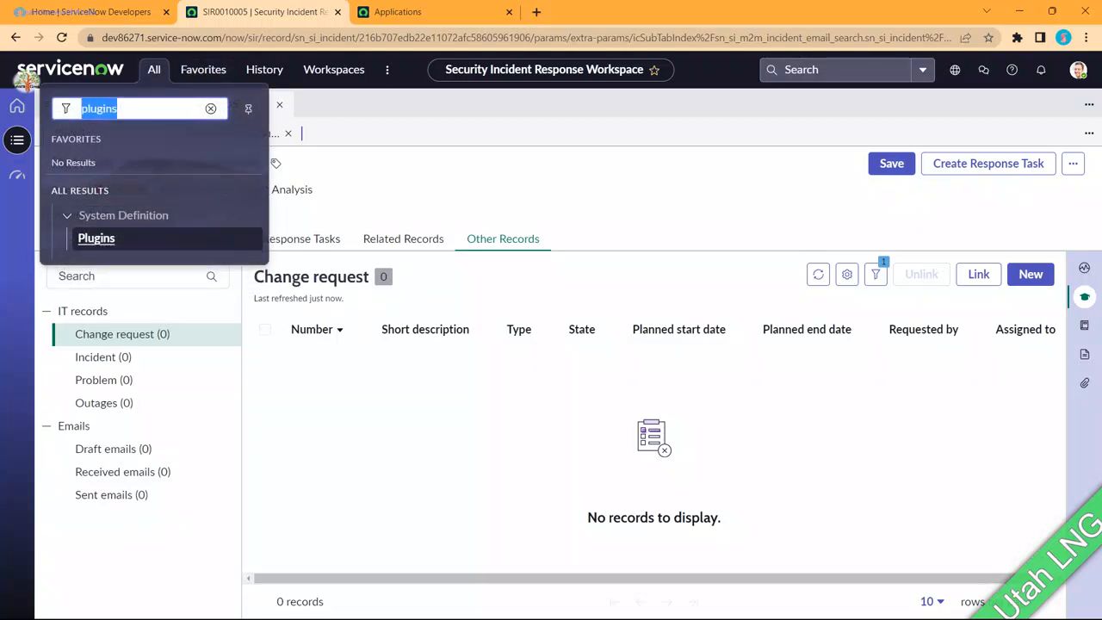
pyautogui.write('inciden')
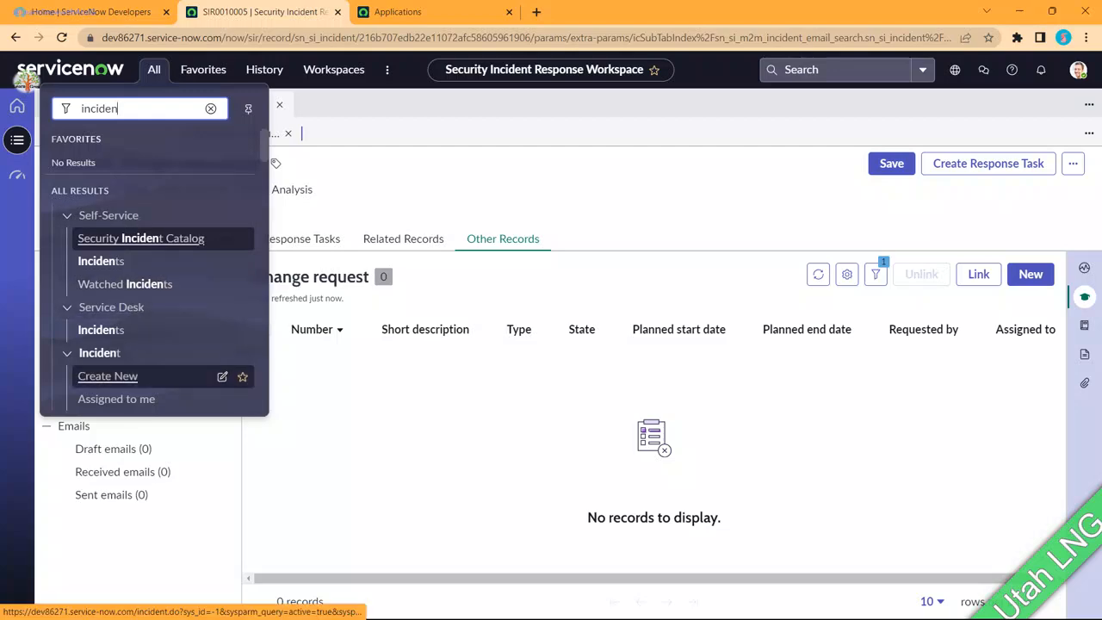
pyautogui.scroll(-1, 129, 370)
pyautogui.click(91, 349)
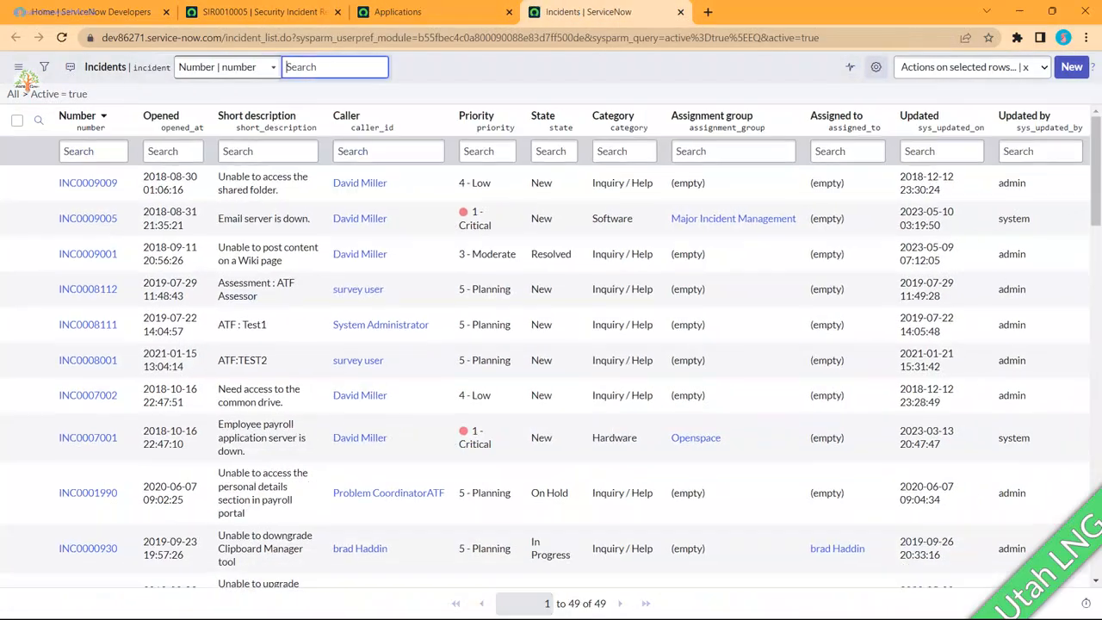
# Step: Personalize the incident list to add the Tags column between Opened and Short description
pyautogui.click(876, 66)
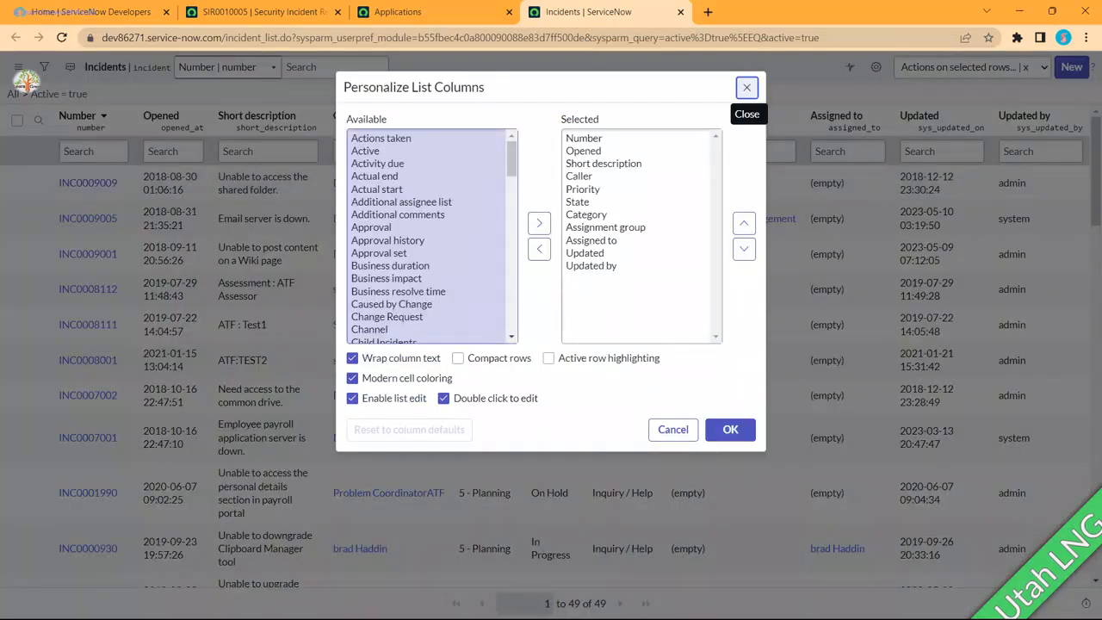
pyautogui.press('t')
pyautogui.click(540, 223)
pyautogui.click(744, 222)
pyautogui.click(744, 222)
pyautogui.click(744, 222)
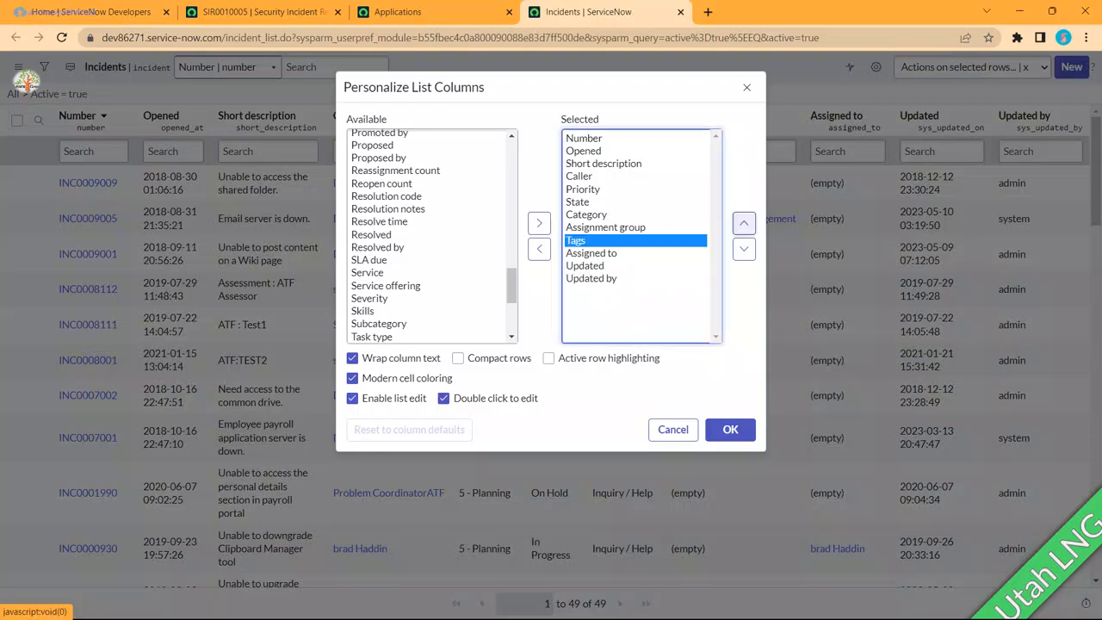
pyautogui.click(744, 223)
pyautogui.click(744, 223)
pyautogui.click(744, 223)
pyautogui.click(744, 223)
pyautogui.click(745, 223)
pyautogui.click(744, 223)
pyautogui.click(731, 429)
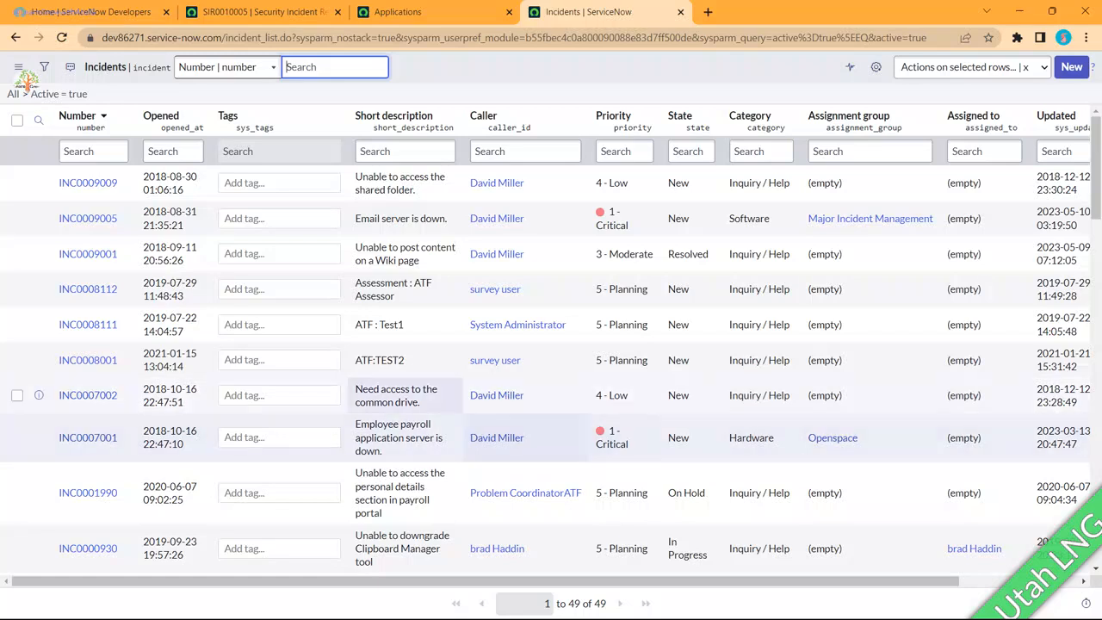
# Step: Return to the Network storage unavailable security incident and review the available security tags, from Enrichment: Allowlist to Likely Phish
pyautogui.click(248, 12)
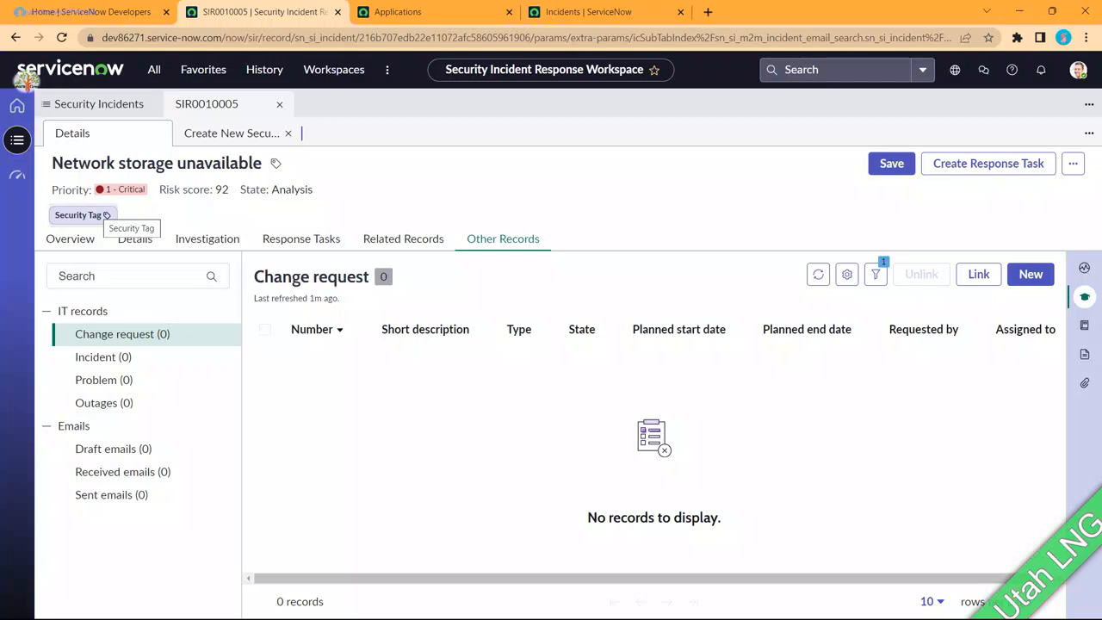
pyautogui.click(101, 214)
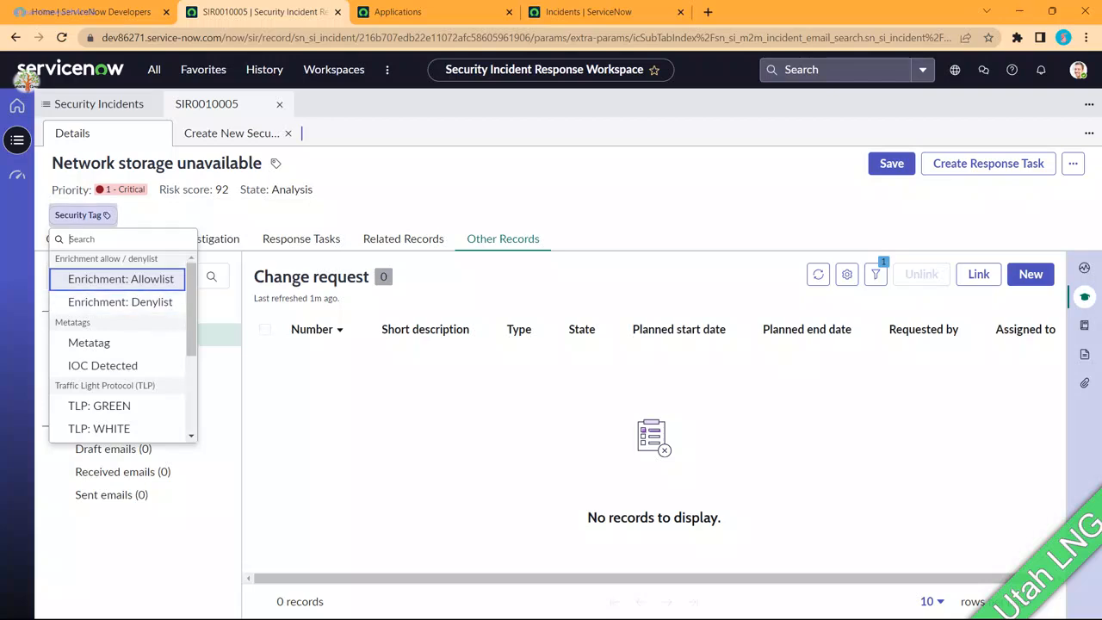
pyautogui.press('Down')
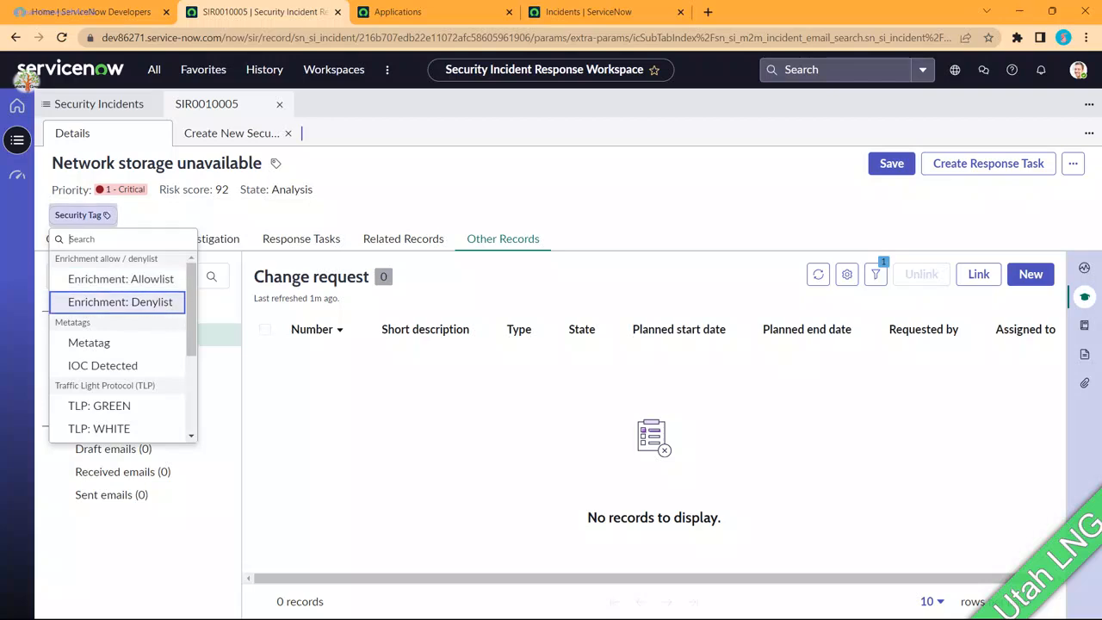
pyautogui.press('Down')
pyautogui.press('Down')
pyautogui.press('Down')
pyautogui.press('Down')
pyautogui.press('Down')
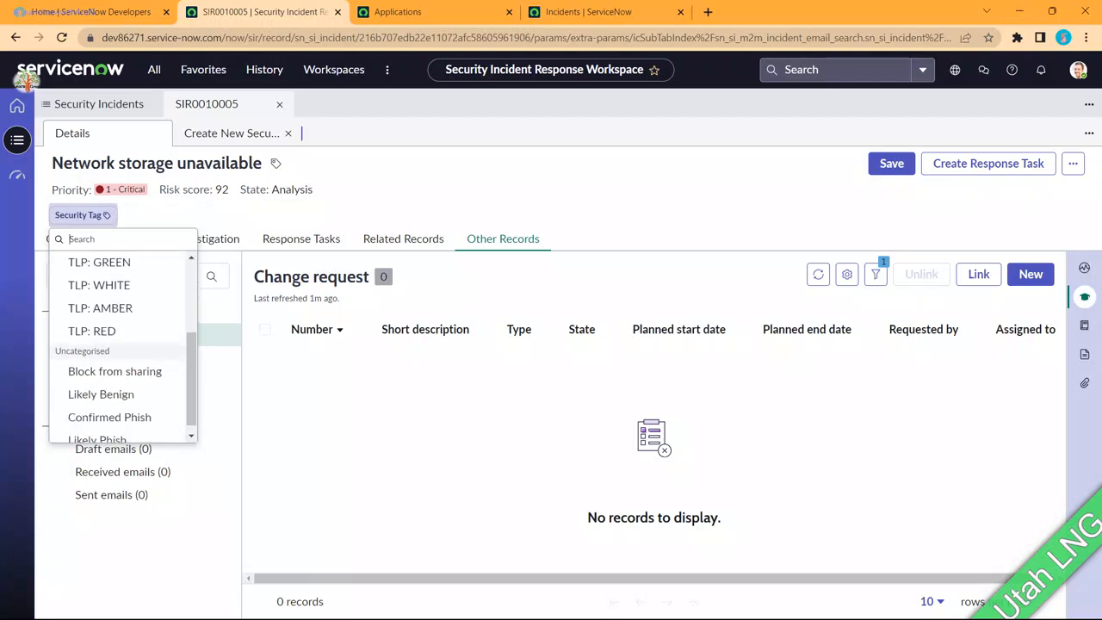
pyautogui.press('Down')
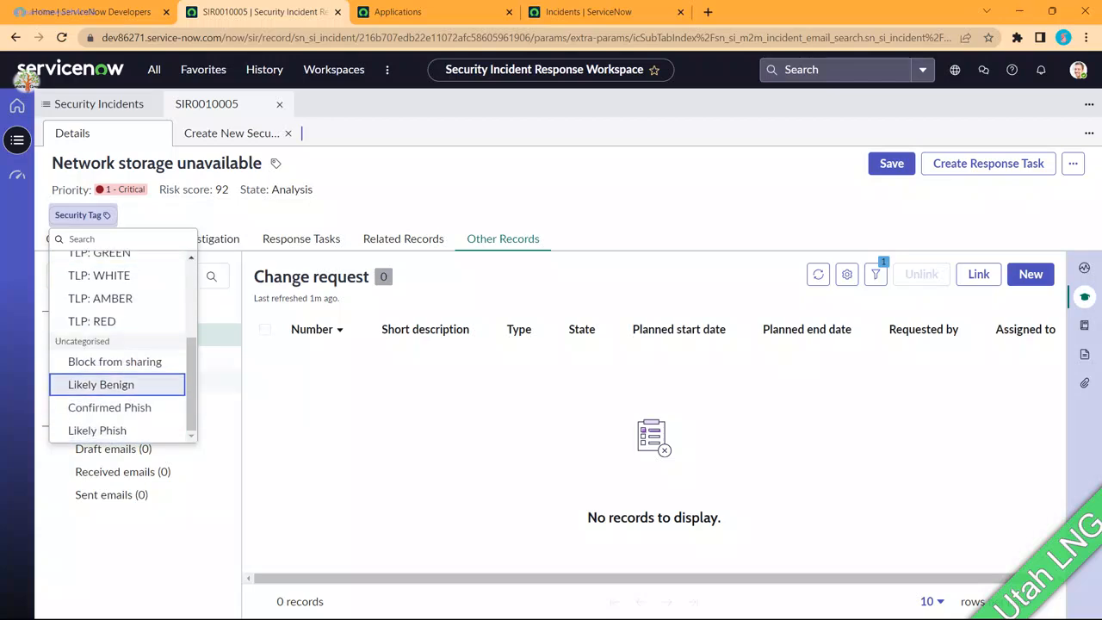
# Step: Apply the TLP: GREEN security tag to the incident and replace it with TLP: AMBER
pyautogui.moveTo(192, 384); pyautogui.dragTo(191, 306)
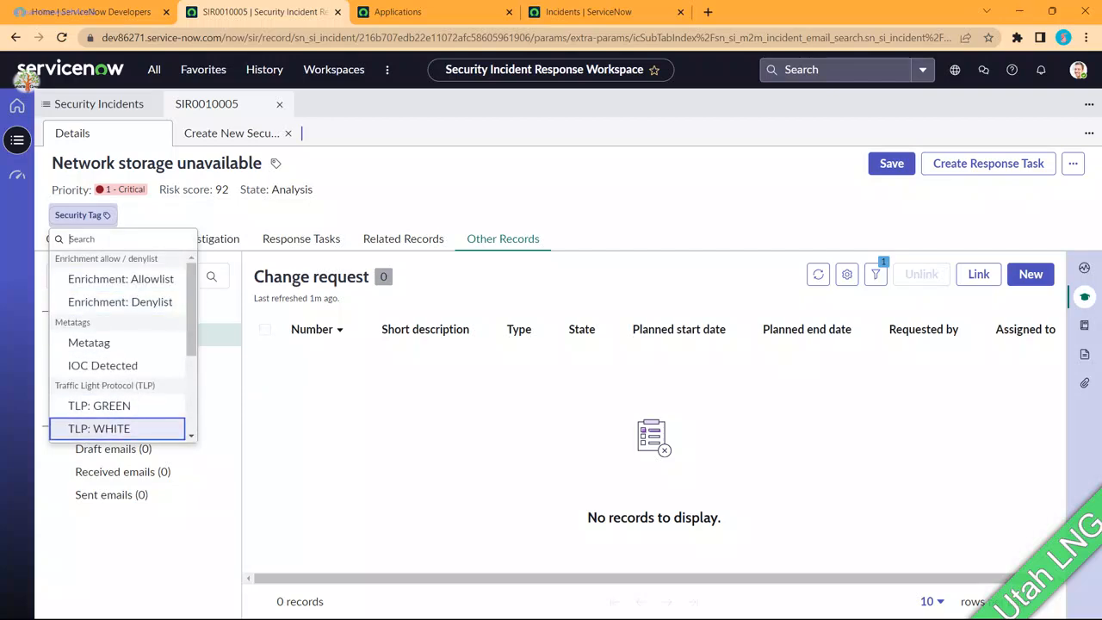
pyautogui.press('Down')
pyautogui.press('Down')
pyautogui.press('Down')
pyautogui.press('Down')
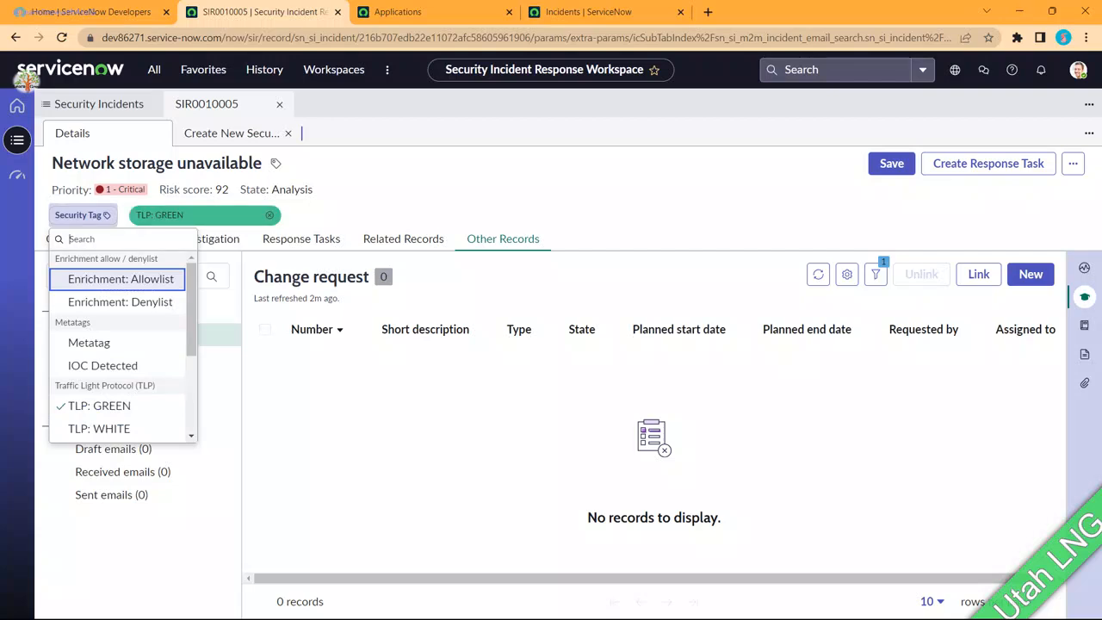
pyautogui.scroll(-1, 117, 357)
pyautogui.click(100, 358)
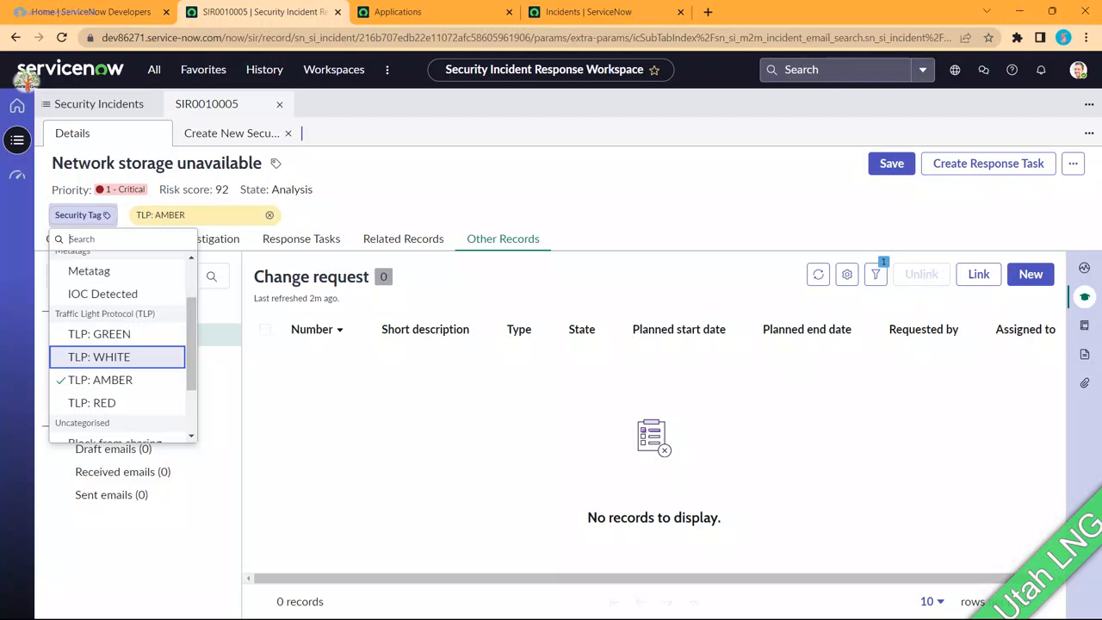
pyautogui.press('Up')
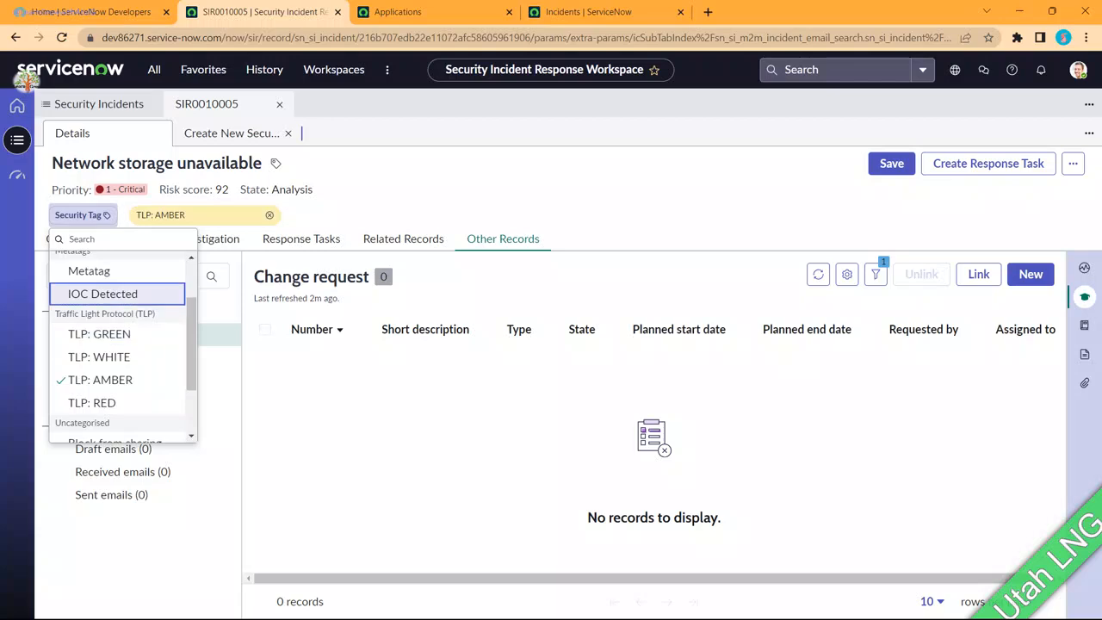
# Step: Filter the application navigator for "tags", open the Security Operations tags list and dismiss the agent availability notices
pyautogui.click(154, 69)
pyautogui.moveTo(120, 109); pyautogui.dragTo(79, 109)
pyautogui.write('tags')
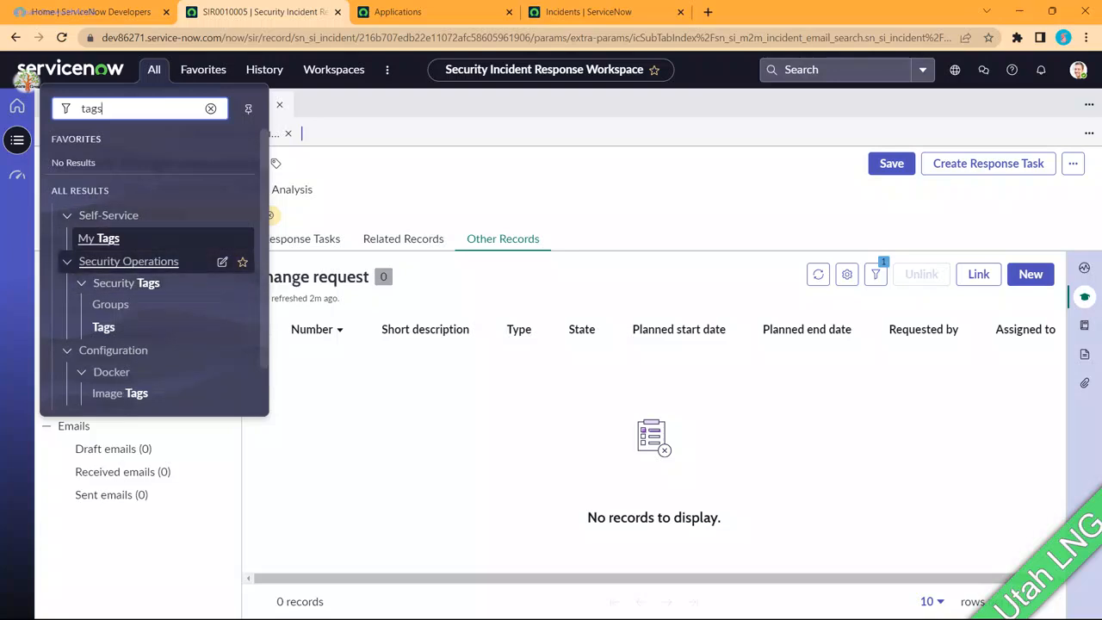
pyautogui.click(104, 326)
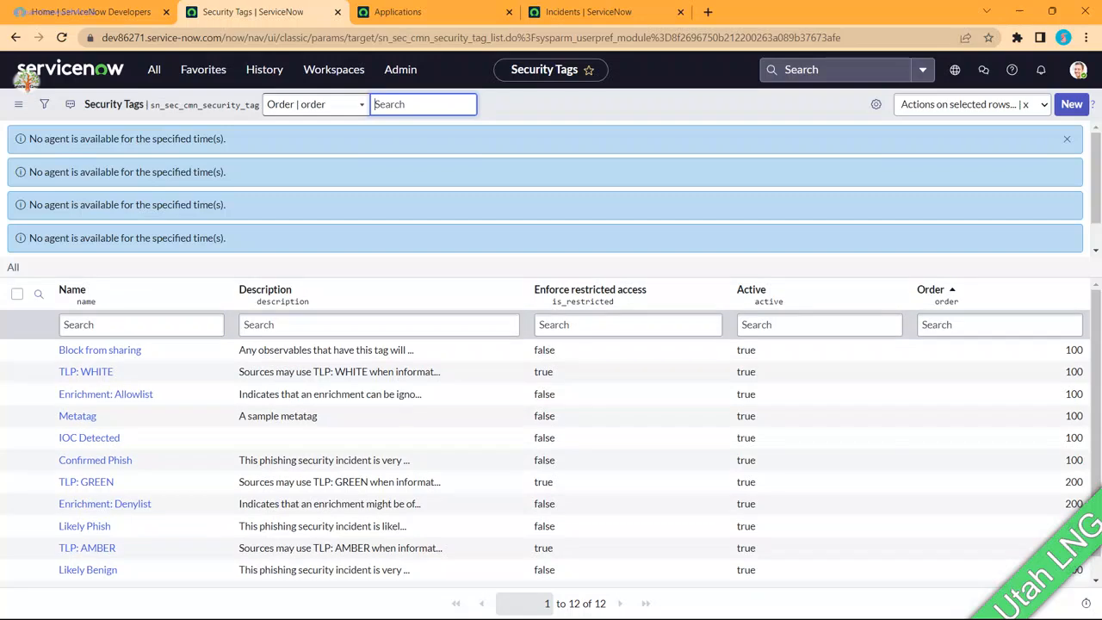
pyautogui.click(1067, 139)
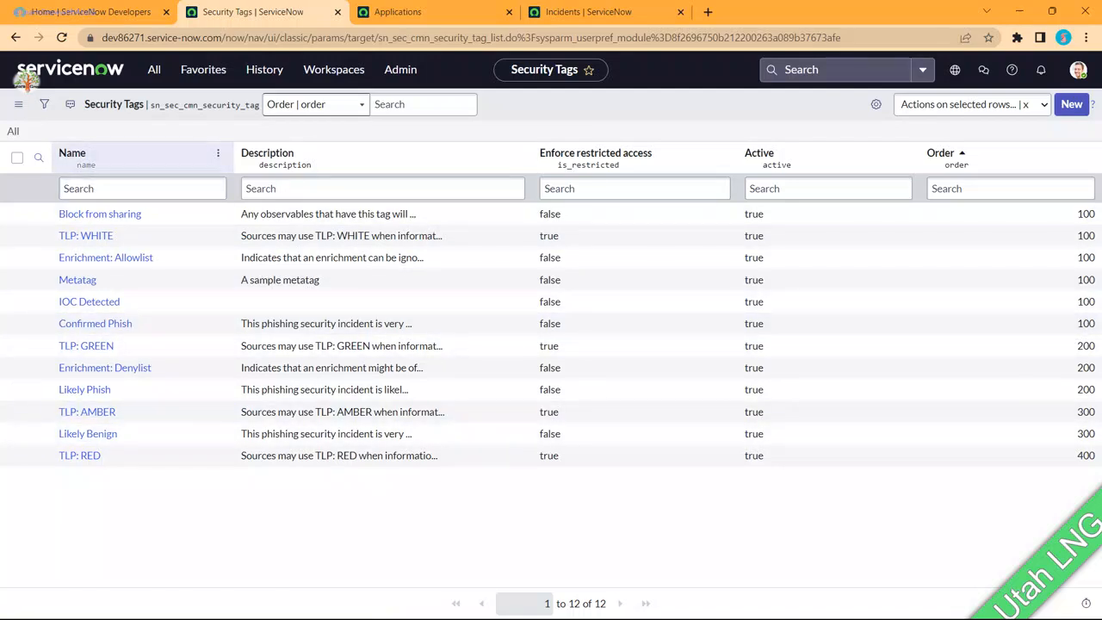
# Step: Sort the security tags by name and open TLP: AMBER, GREEN, RED and WHITE in new browser tabs, switching to TLP: AMBER
pyautogui.click(73, 153)
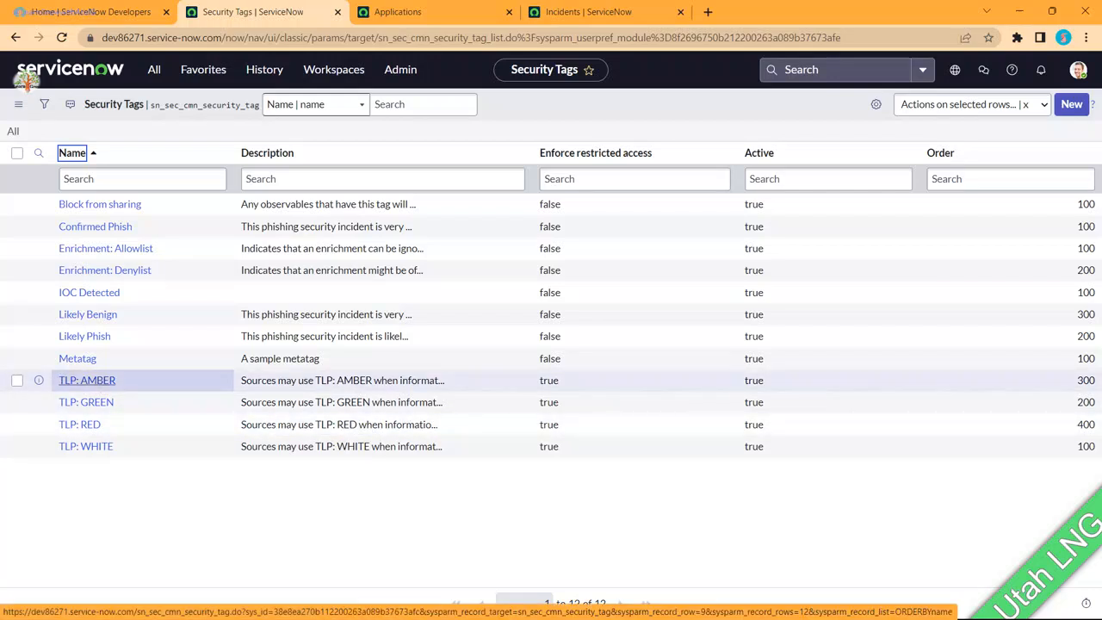
pyautogui.middleClick(86, 380)
pyautogui.keyDown('ctrl'); pyautogui.click(86, 402); pyautogui.keyUp('ctrl')
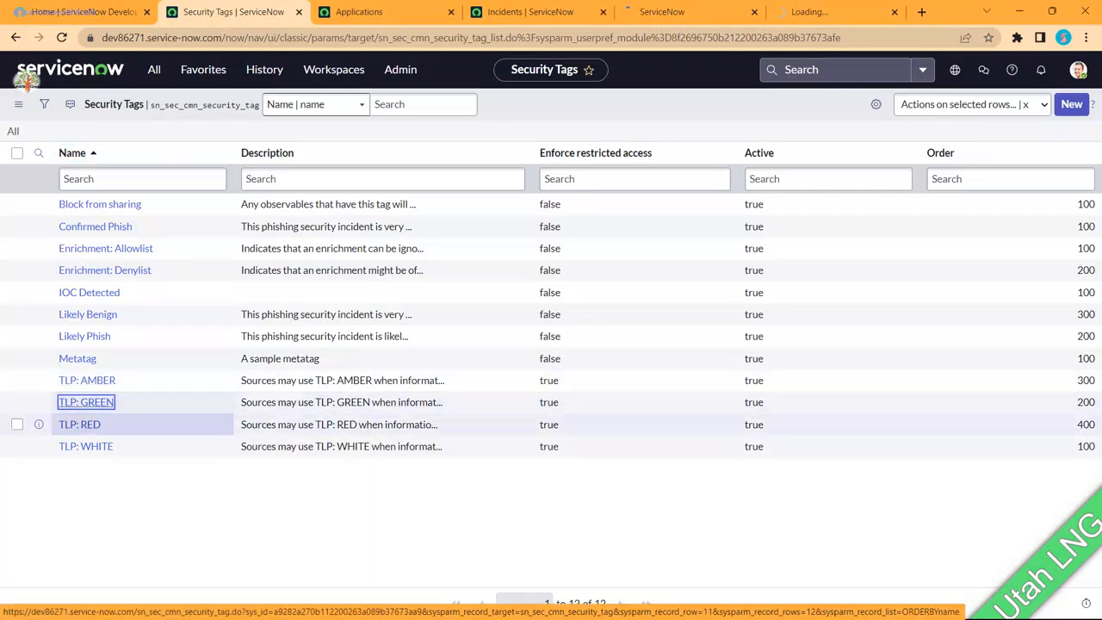
pyautogui.keyDown('ctrl'); pyautogui.click(79, 425); pyautogui.keyUp('ctrl')
pyautogui.keyDown('ctrl'); pyautogui.click(86, 446); pyautogui.keyUp('ctrl')
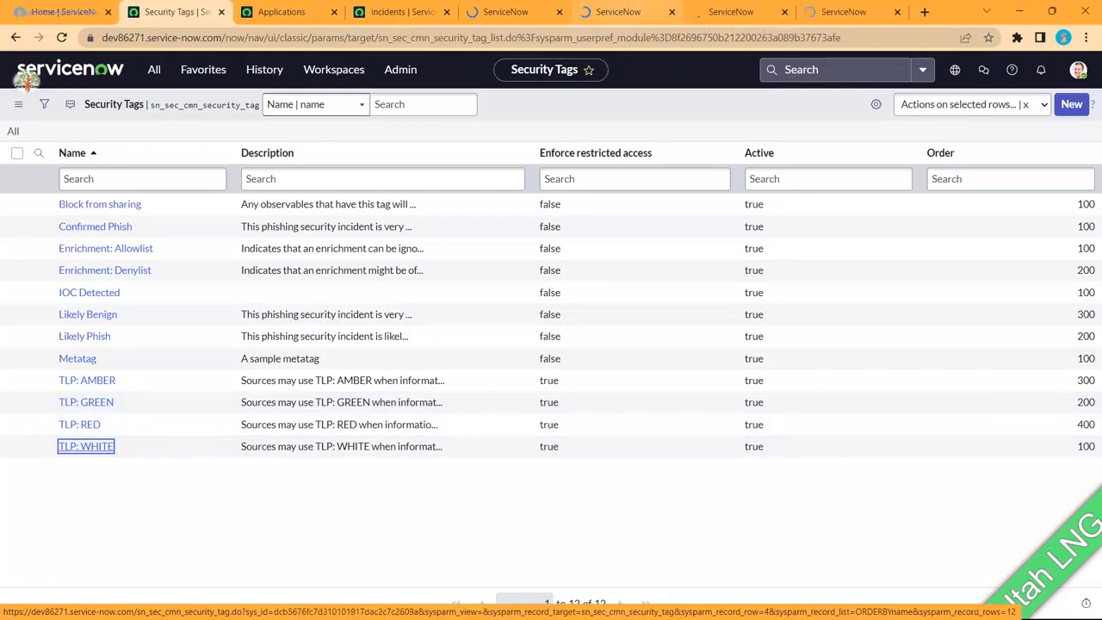
pyautogui.click(522, 12)
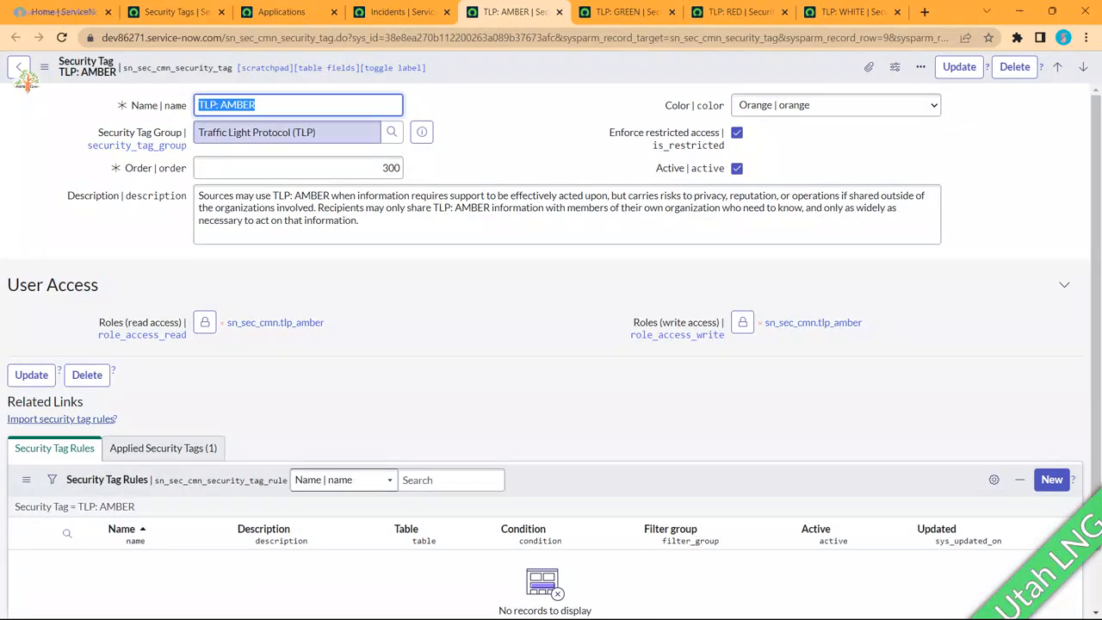
# Step: Look up the available security tag groups from the TLP: AMBER tag's group field using the wildcard **
pyautogui.press('Tab')
pyautogui.write('*')
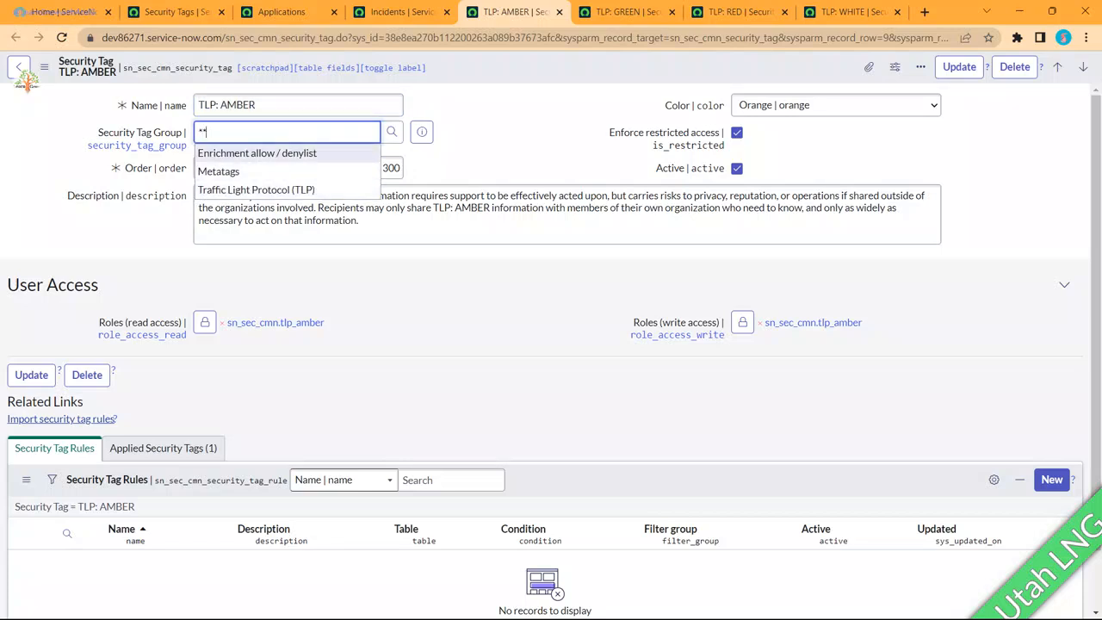
pyautogui.click(551, 257)
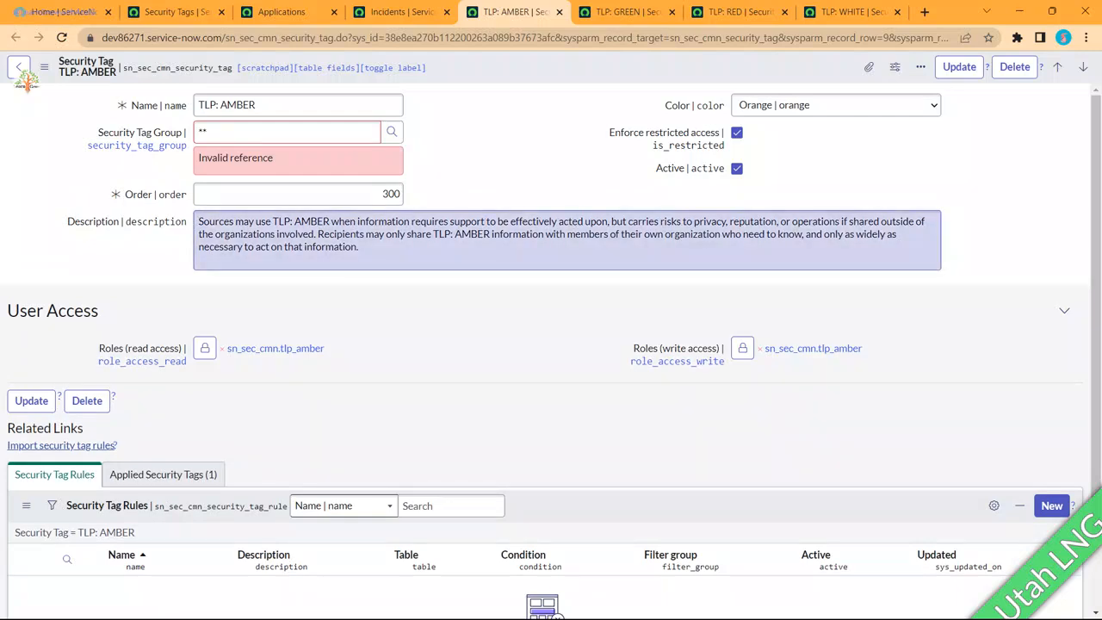
# Step: Review the TLP: AMBER tag's description, color and read and write access roles
pyautogui.moveTo(331, 222); pyautogui.dragTo(294, 222)
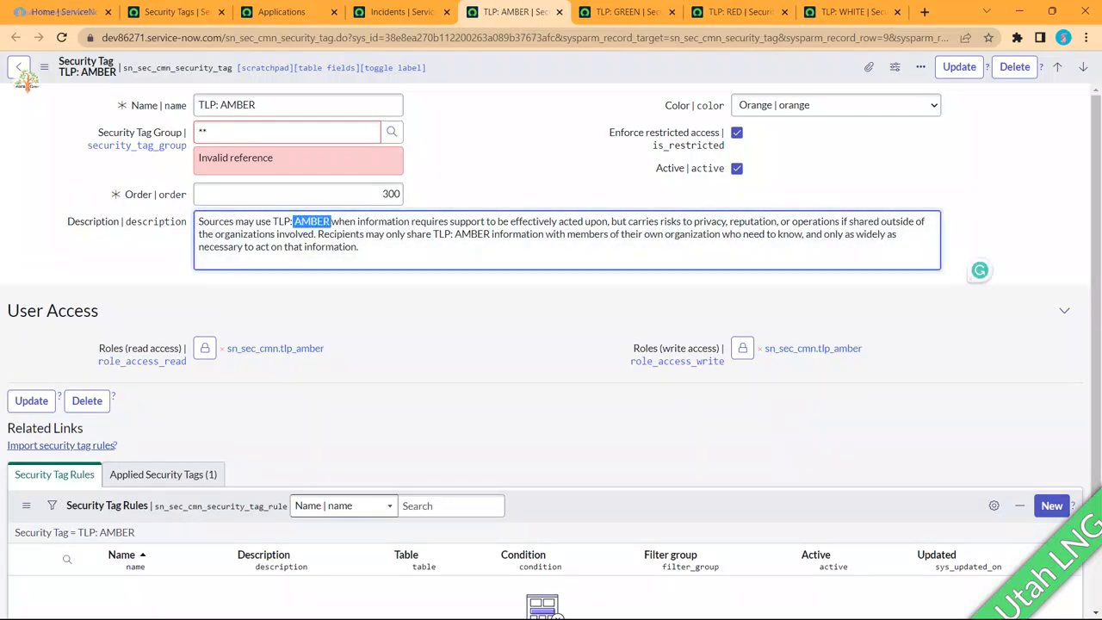
pyautogui.moveTo(404, 222); pyautogui.dragTo(596, 222)
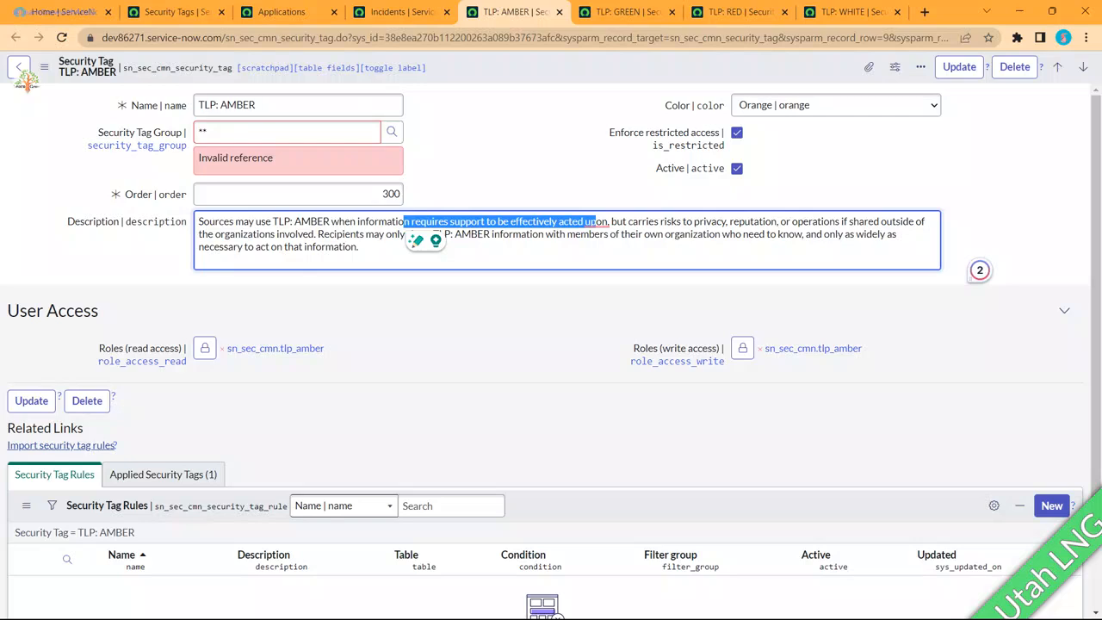
pyautogui.scroll(-1, 551, 344)
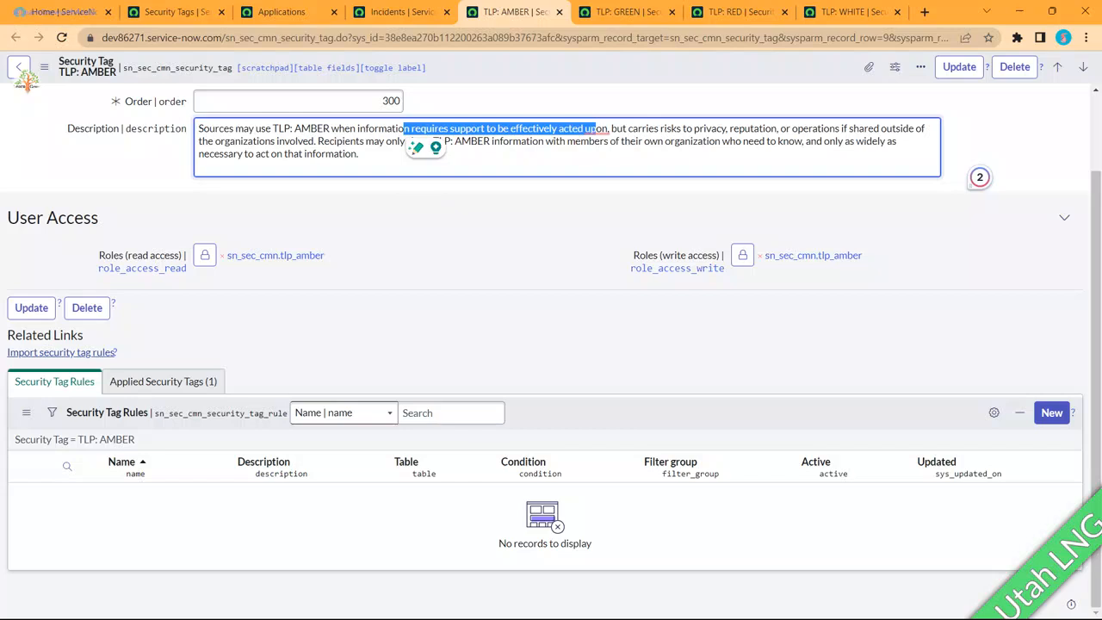
pyautogui.scroll(1, 551, 345)
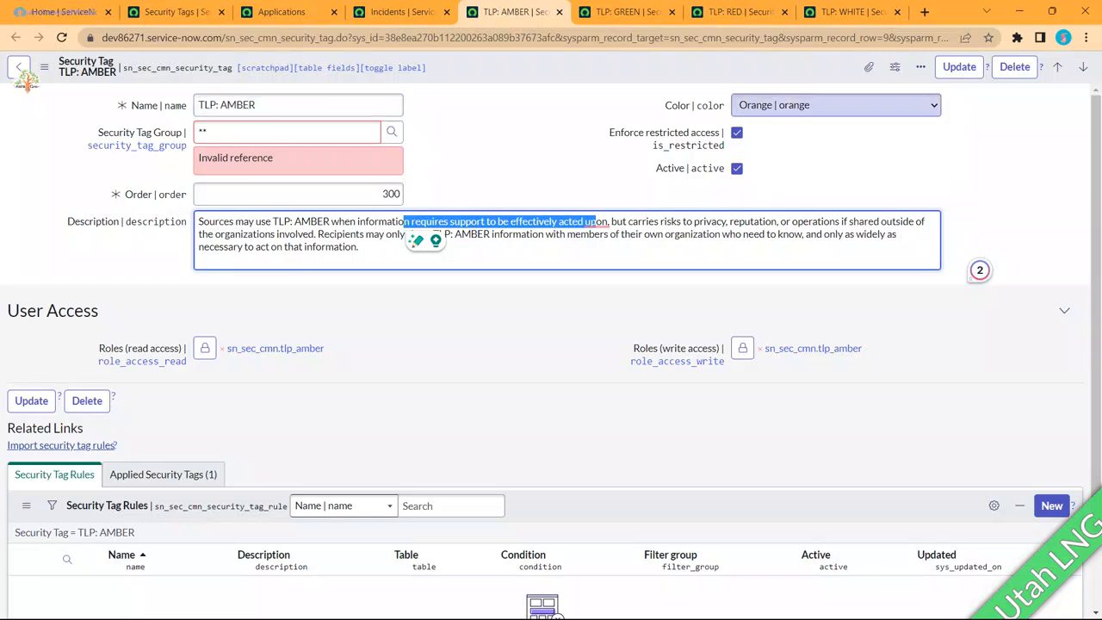
pyautogui.scroll(-1, 551, 345)
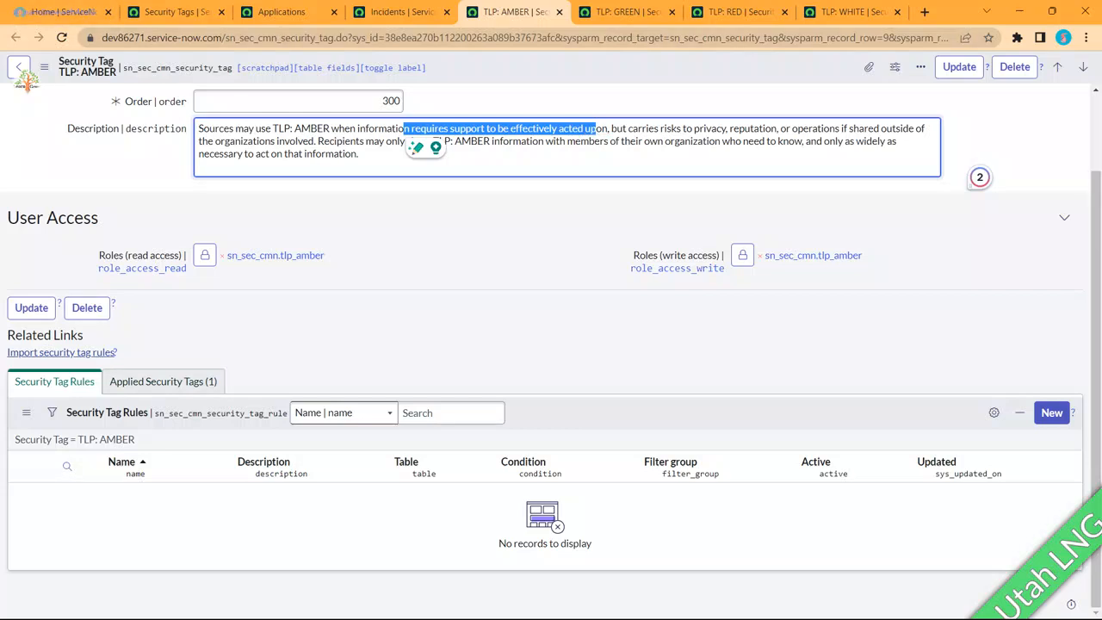
# Step: Reload the TLP: AMBER form and discard the unsaved changes
pyautogui.rightClick(516, 68)
pyautogui.click(559, 267)
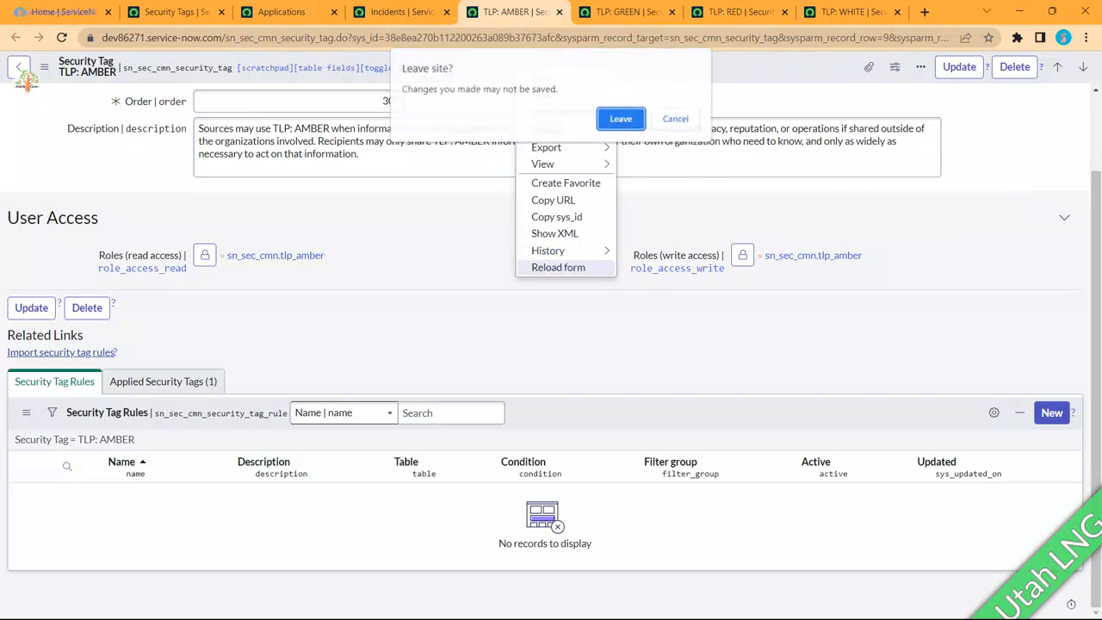
pyautogui.click(623, 116)
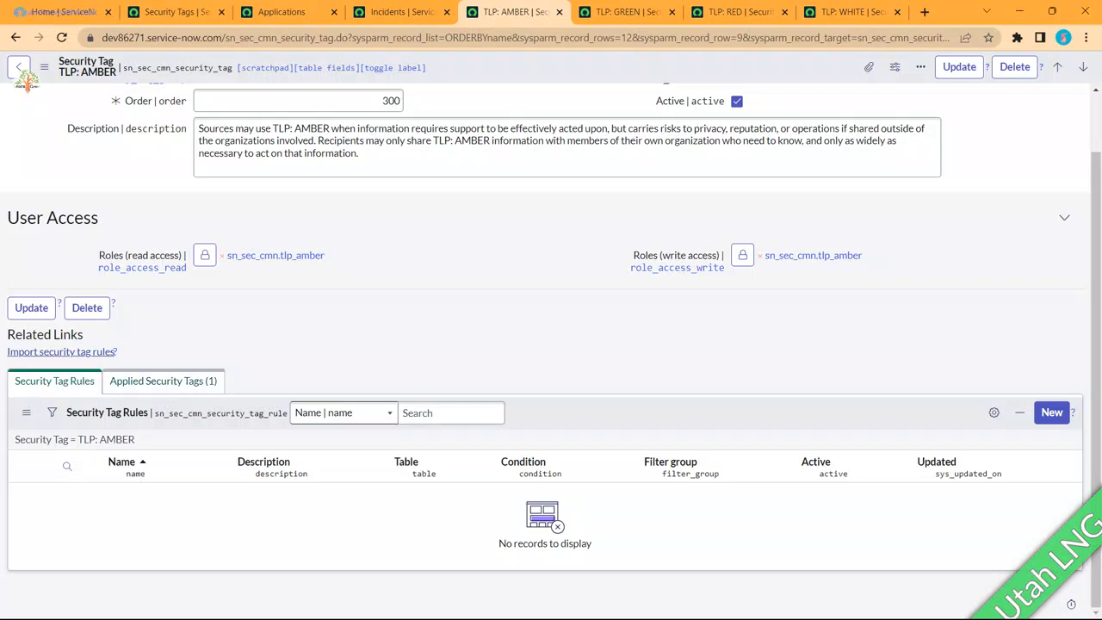
# Step: Examine the record listed under TLP: AMBER's applied security tags, and return to its security tag rules
pyautogui.click(164, 381)
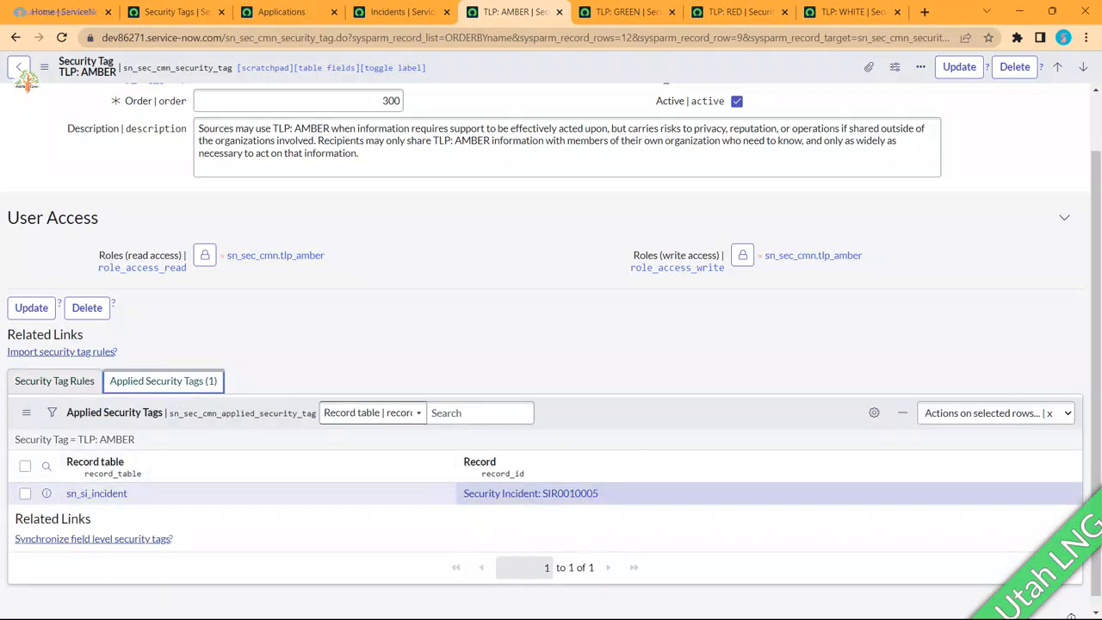
pyautogui.moveTo(598, 494); pyautogui.dragTo(464, 494)
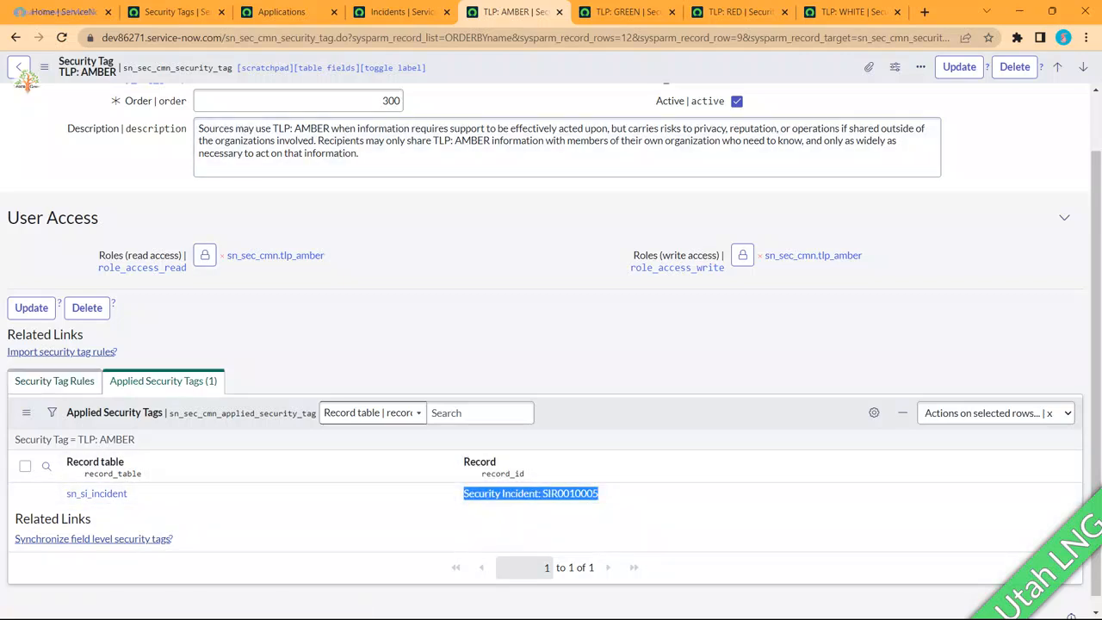
pyautogui.click(54, 381)
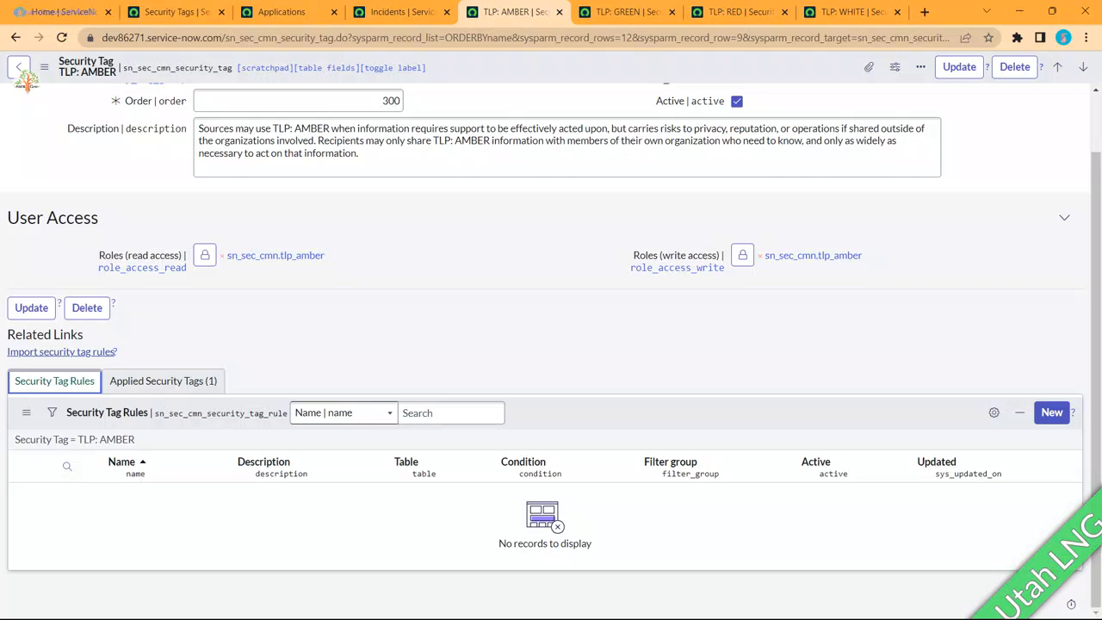
# Step: Start a new security tag rule for TLP: AMBER with the name Hello LNG and the description LNG
pyautogui.click(1052, 413)
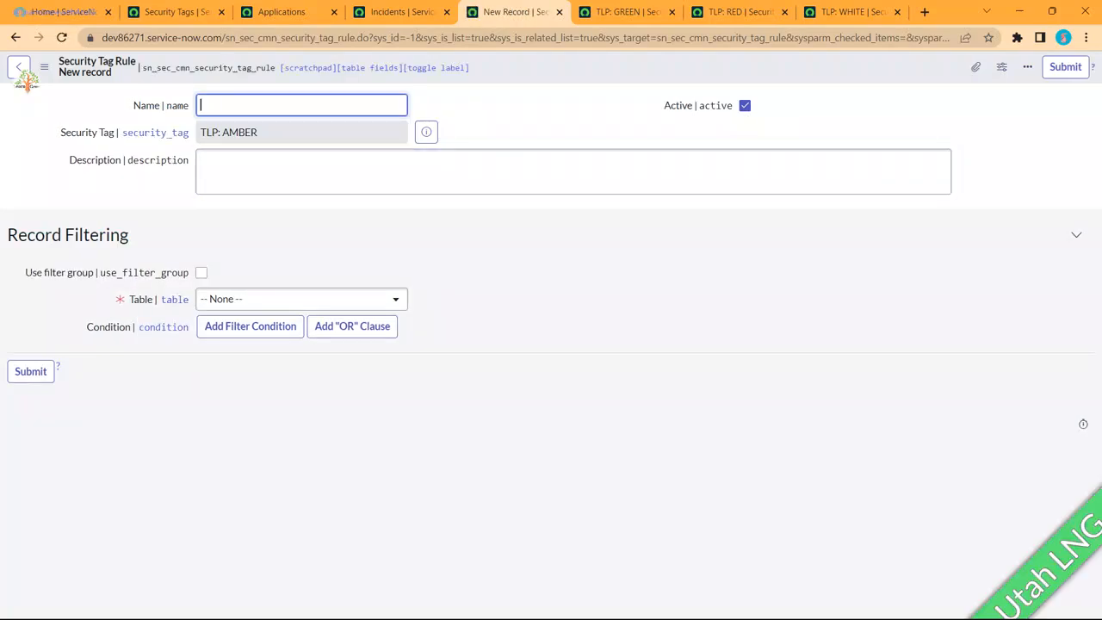
pyautogui.write('Hello LNG')
pyautogui.click(302, 172)
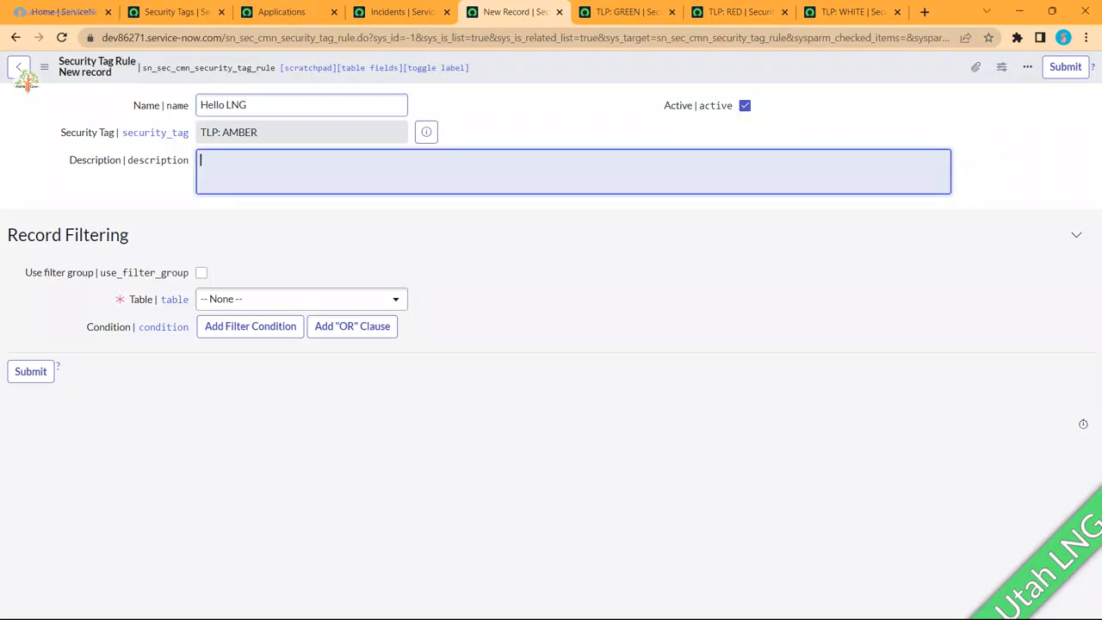
pyautogui.write('LNG')
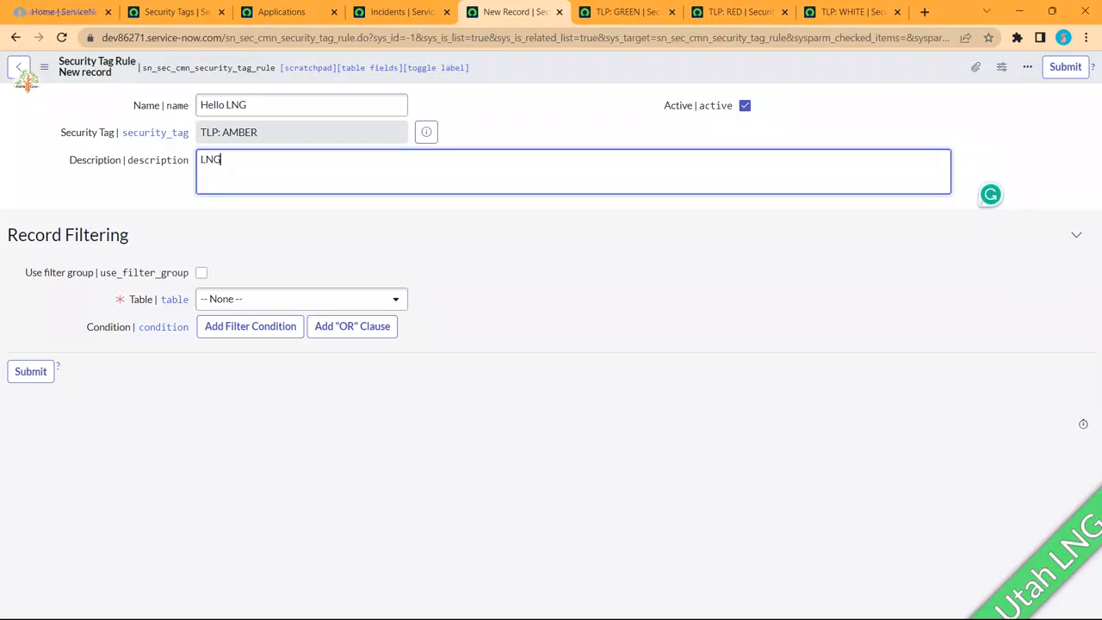
pyautogui.click(201, 273)
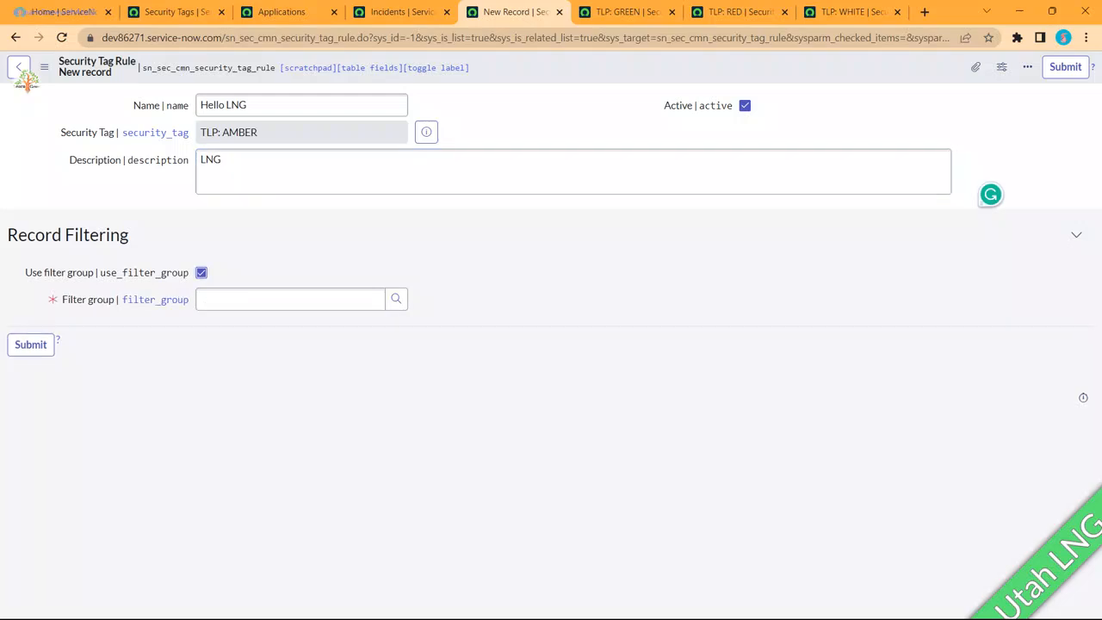
pyautogui.click(290, 300)
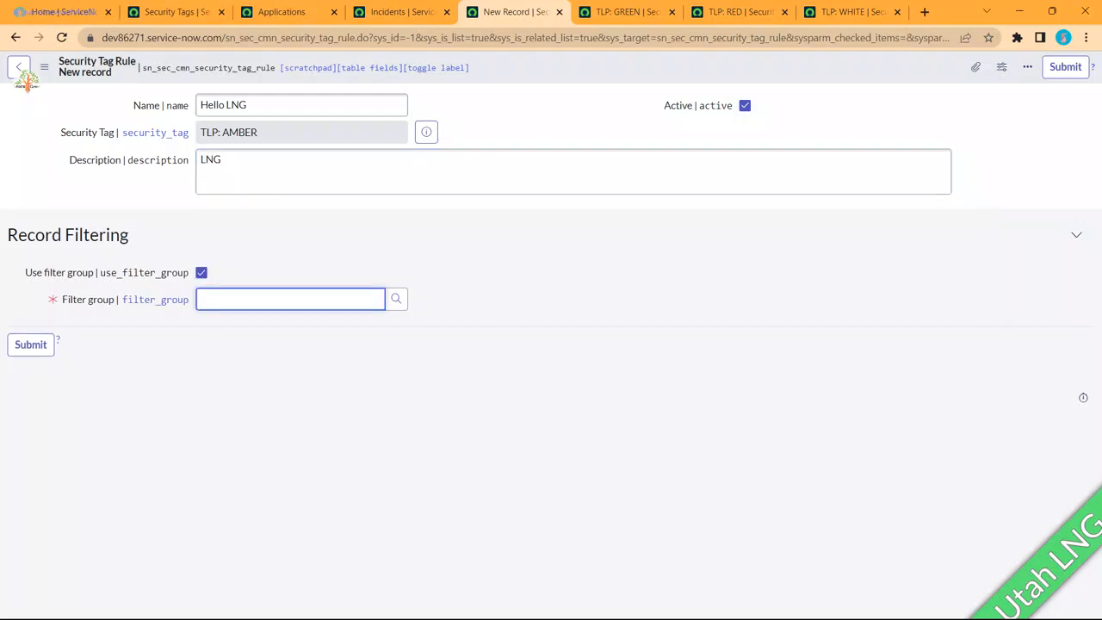
pyautogui.click(201, 273)
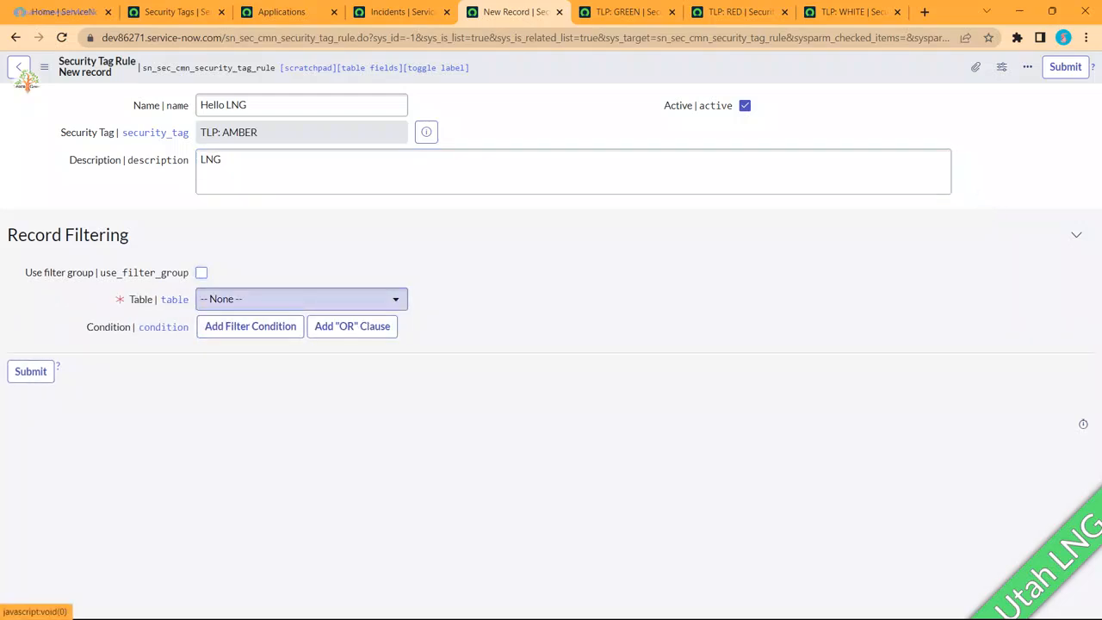
# Step: Set the rule's table to Security Incident [sn_si_incident]
pyautogui.click(301, 299)
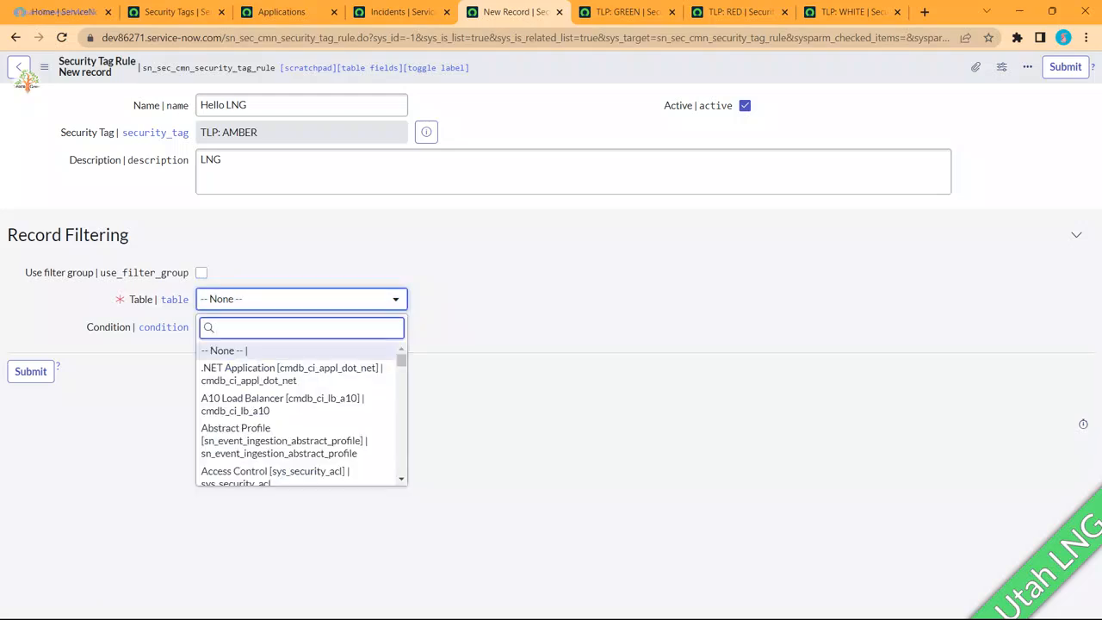
pyautogui.write('sn_')
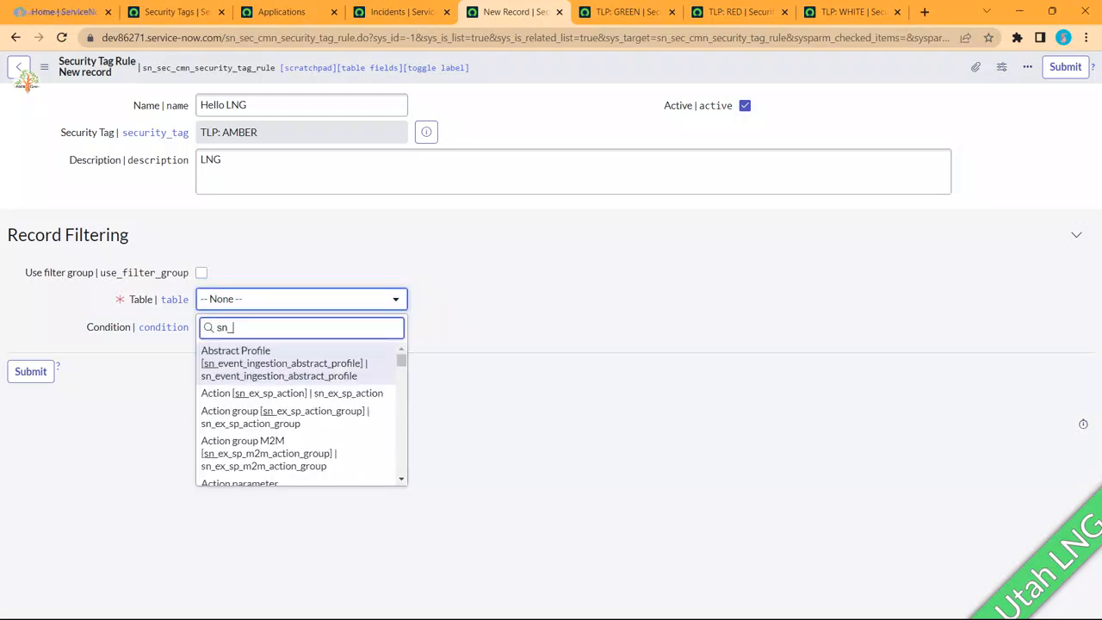
pyautogui.write('si_')
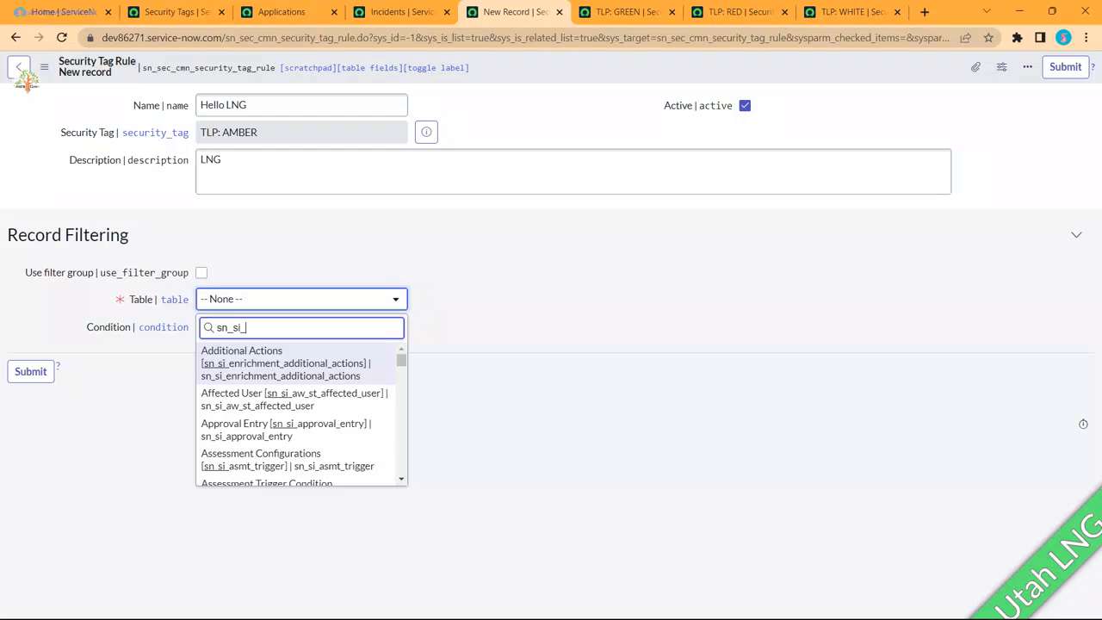
pyautogui.write('in')
pyautogui.press('Return')
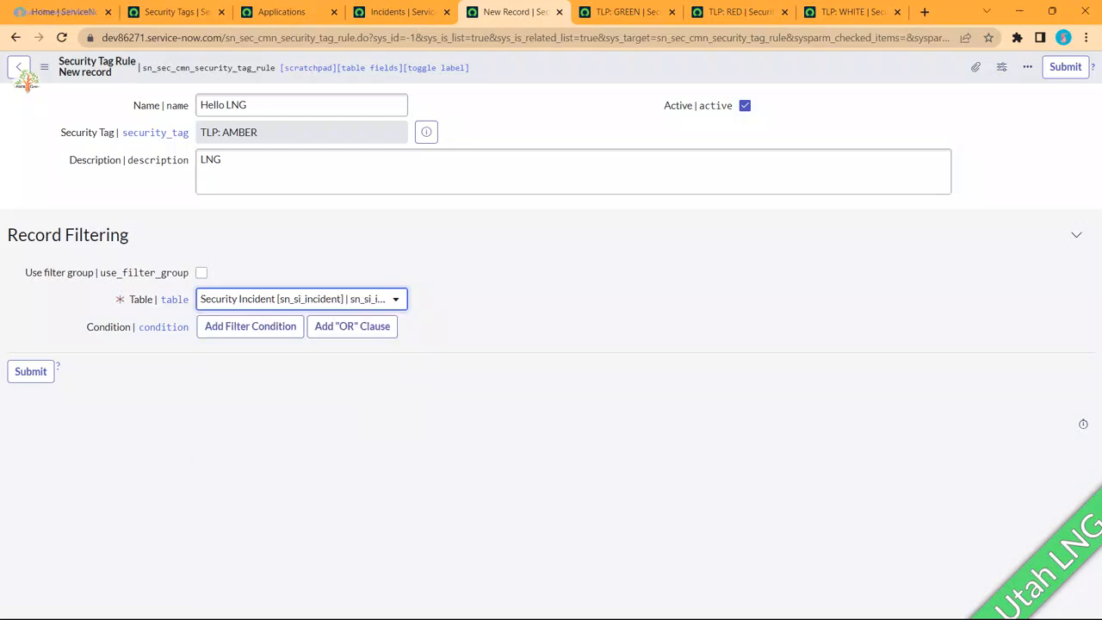
# Step: Add a filter condition to the rule: Short description contains LNG
pyautogui.click(250, 325)
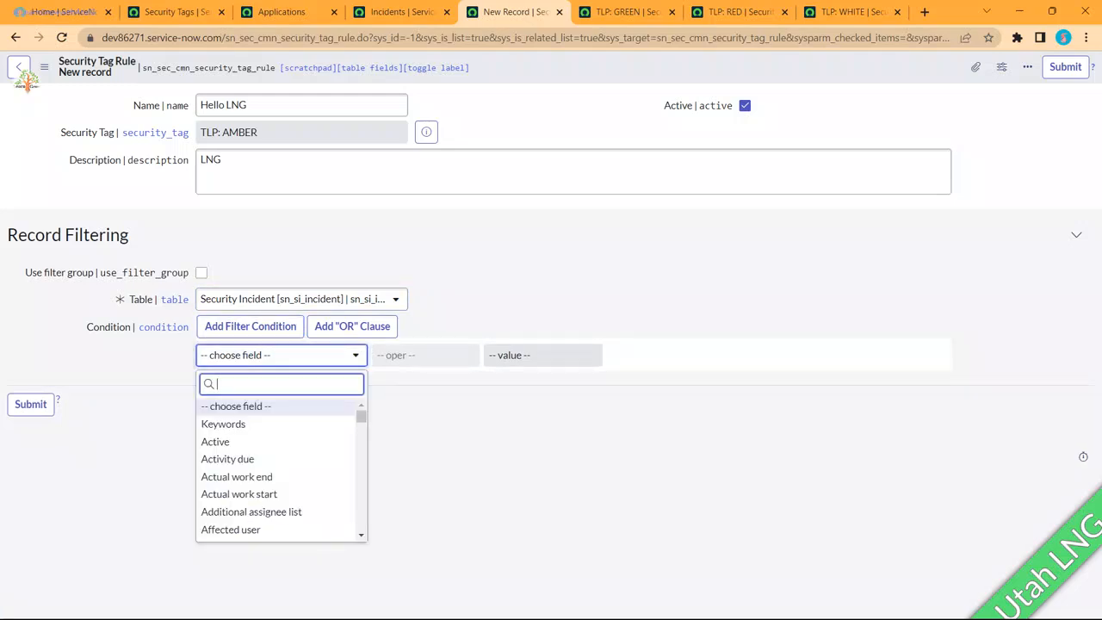
pyautogui.write('short de')
pyautogui.click(239, 407)
pyautogui.click(425, 355)
pyautogui.press('Return')
pyautogui.press('Tab')
pyautogui.write('LNG')
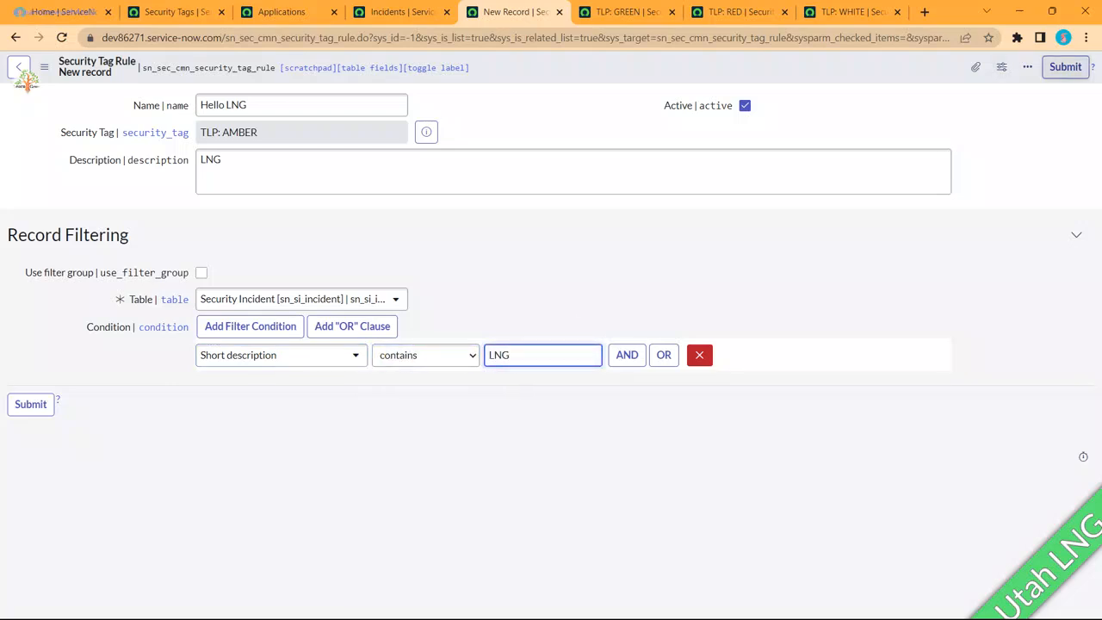
# Step: Submit the new security tag rule and save the TLP: WHITE security tag record
pyautogui.click(1066, 66)
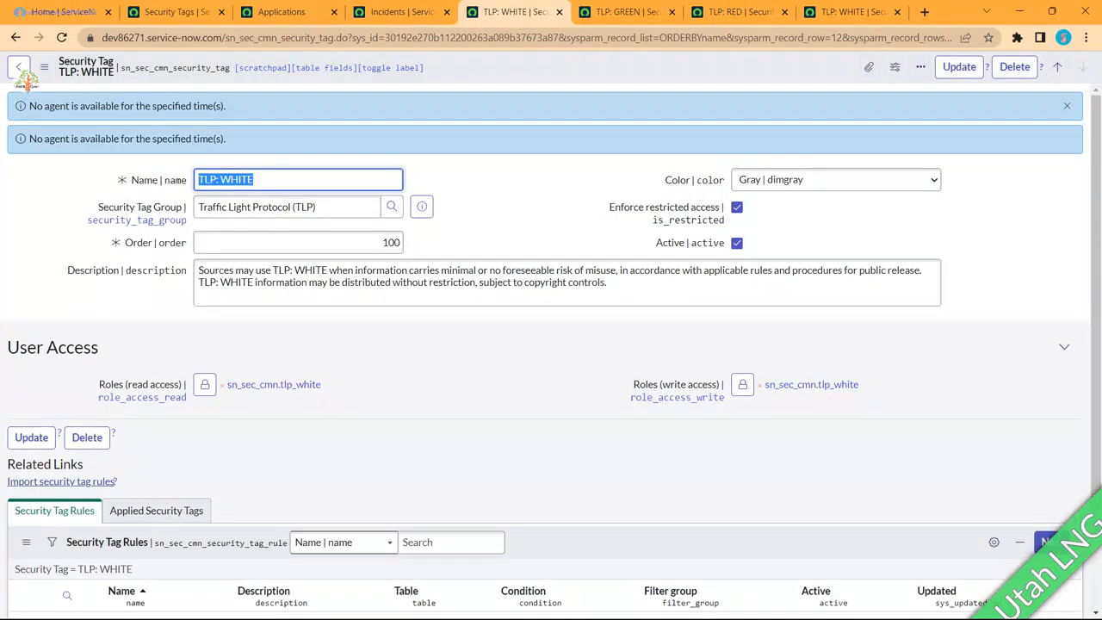
pyautogui.rightClick(762, 63)
pyautogui.click(788, 73)
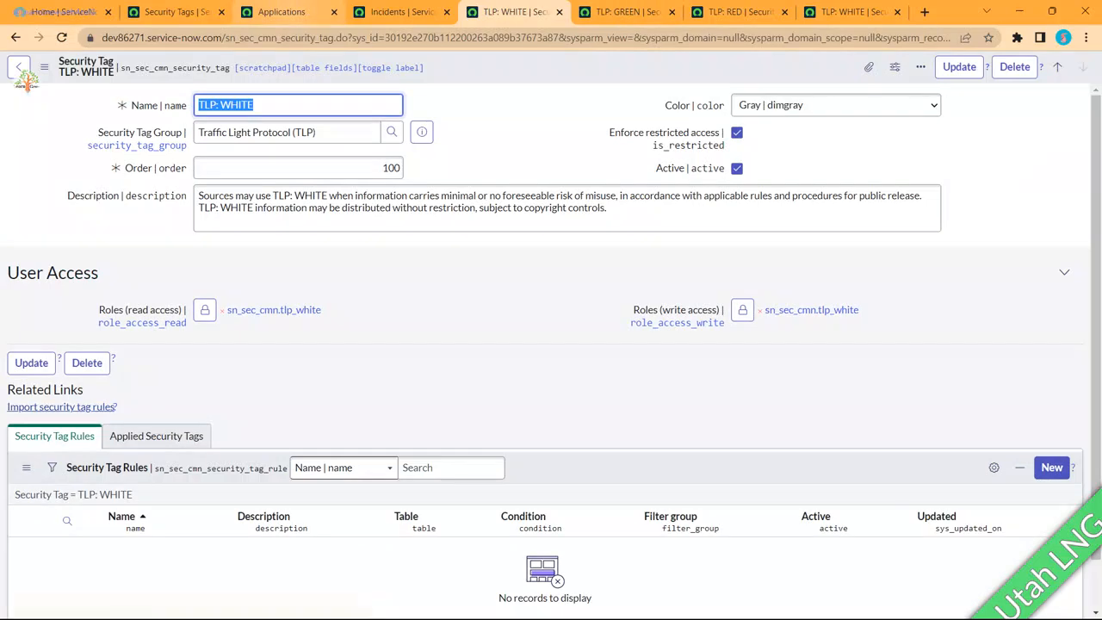
# Step: Create a security incident from incident INC0009009 and open the resulting record
pyautogui.click(402, 11)
pyautogui.click(88, 182)
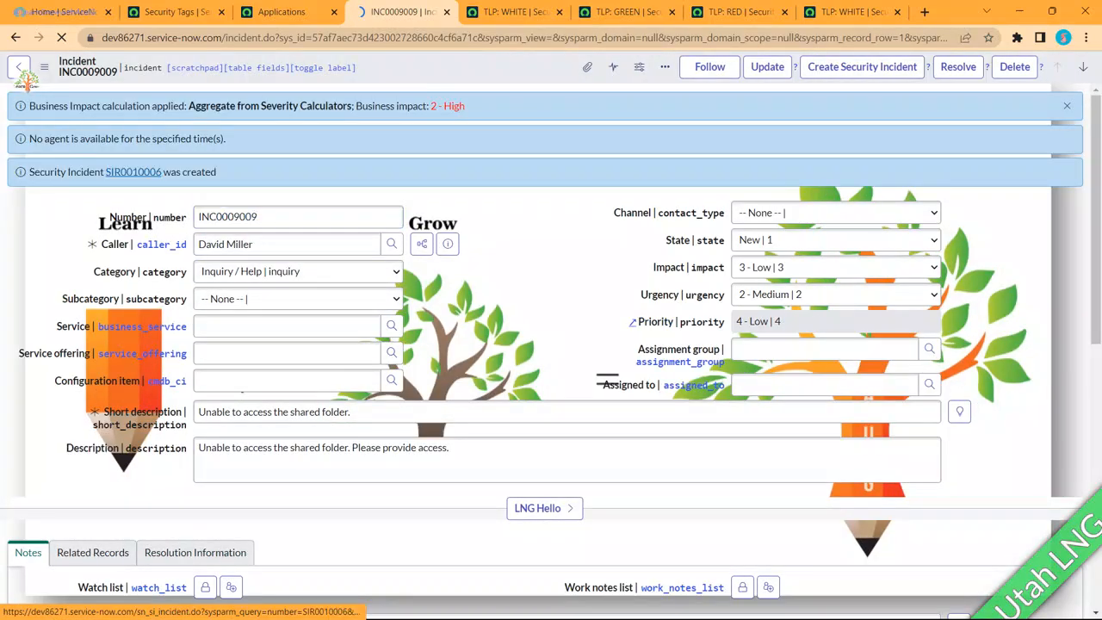
pyautogui.click(134, 171)
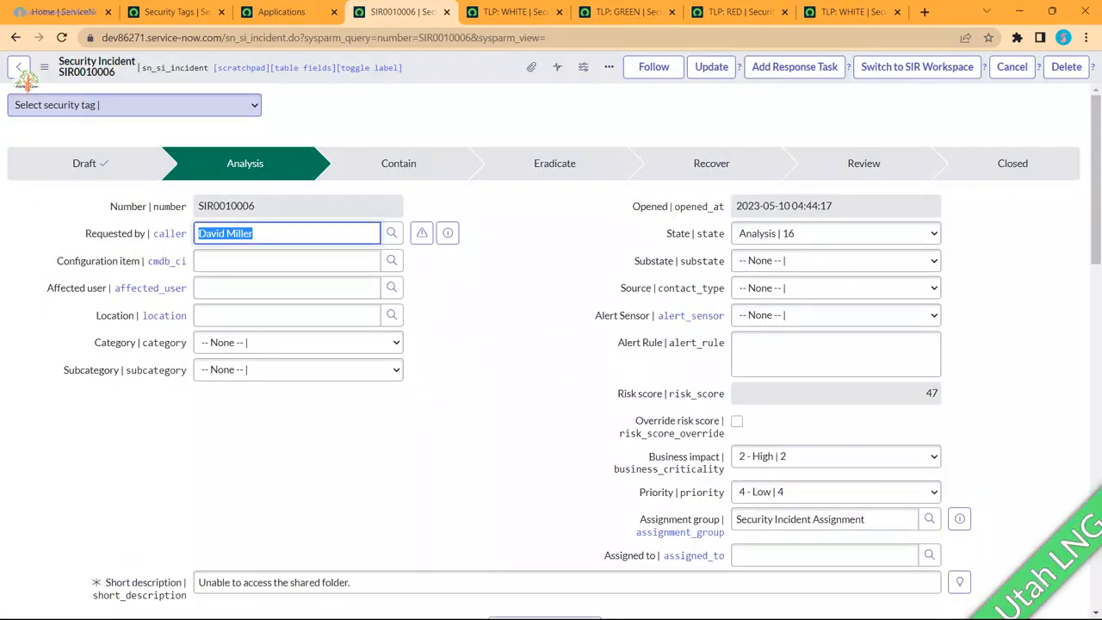
# Step: Change the security incident's short description to "Unable to access the shared folder LNG World" and save the record
pyautogui.scroll(-2, 352, 440)
pyautogui.click(352, 439)
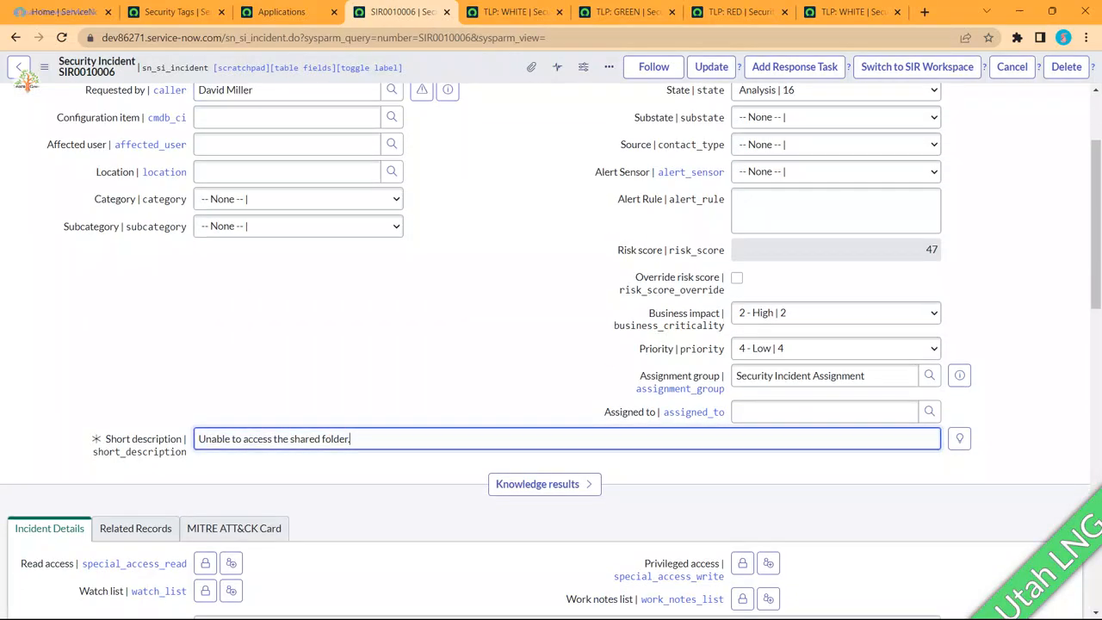
pyautogui.write('LNG World')
pyautogui.scroll(2, 351, 439)
pyautogui.rightClick(454, 68)
pyautogui.click(480, 77)
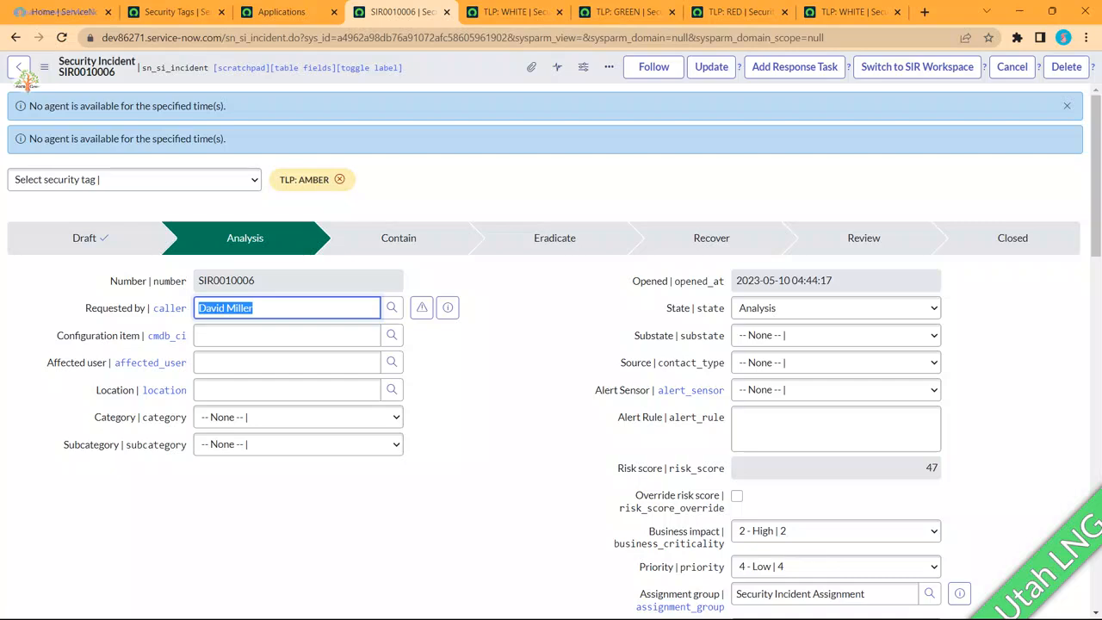
# Step: Compare the security tags list with the Traffic Light Protocol tag choices offered on security incident SIR0010006
pyautogui.click(173, 11)
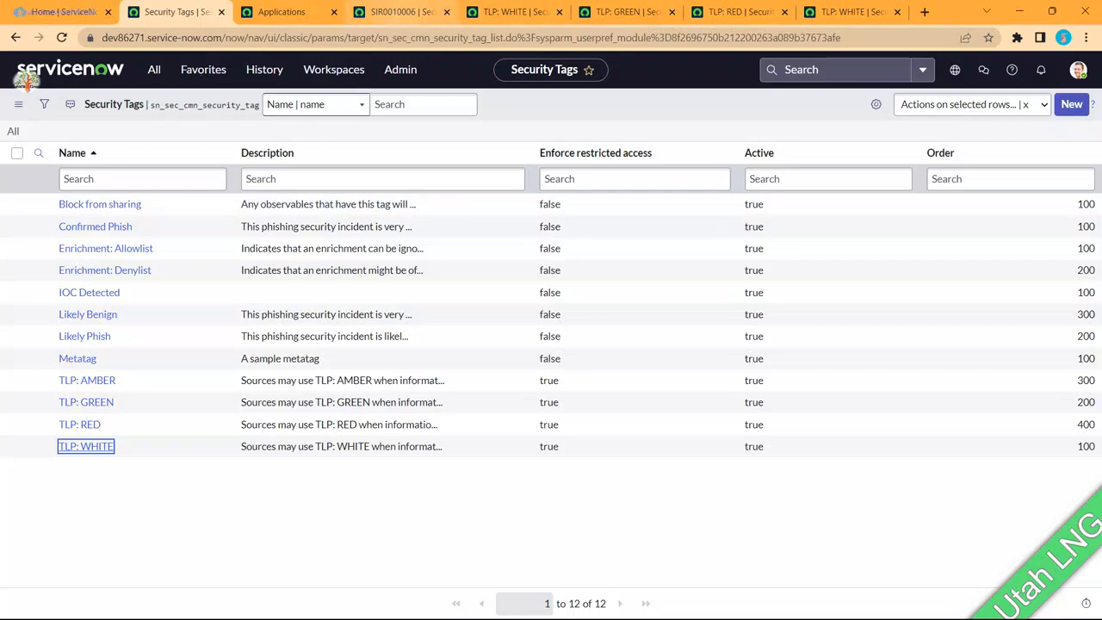
pyautogui.click(401, 12)
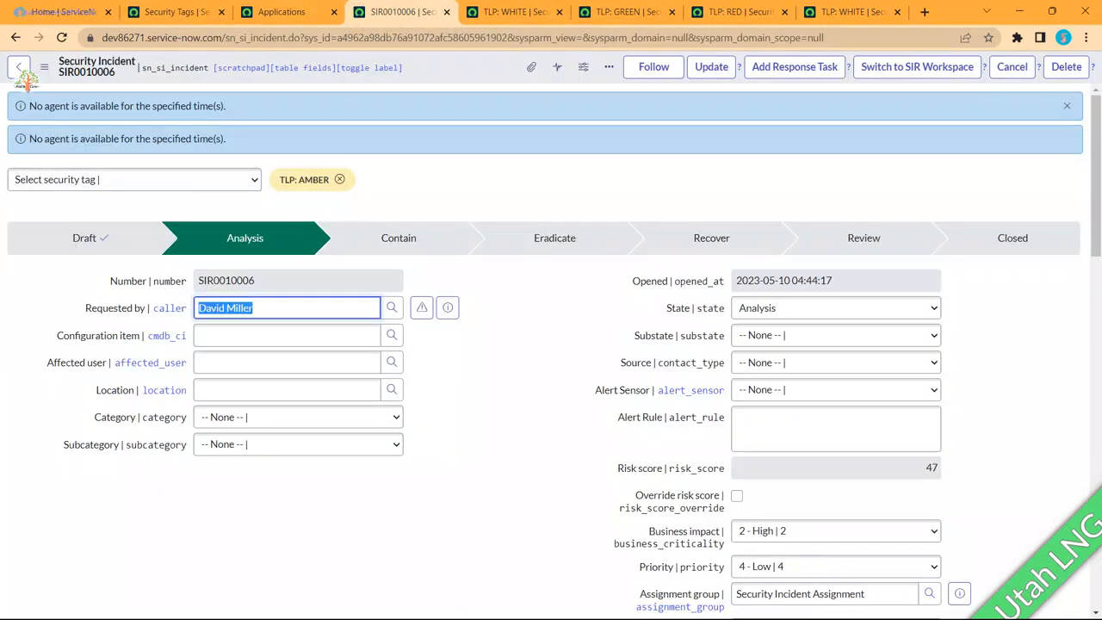
pyautogui.click(134, 180)
pyautogui.press('Down')
pyautogui.press('Down')
pyautogui.press('Down')
pyautogui.press('Down')
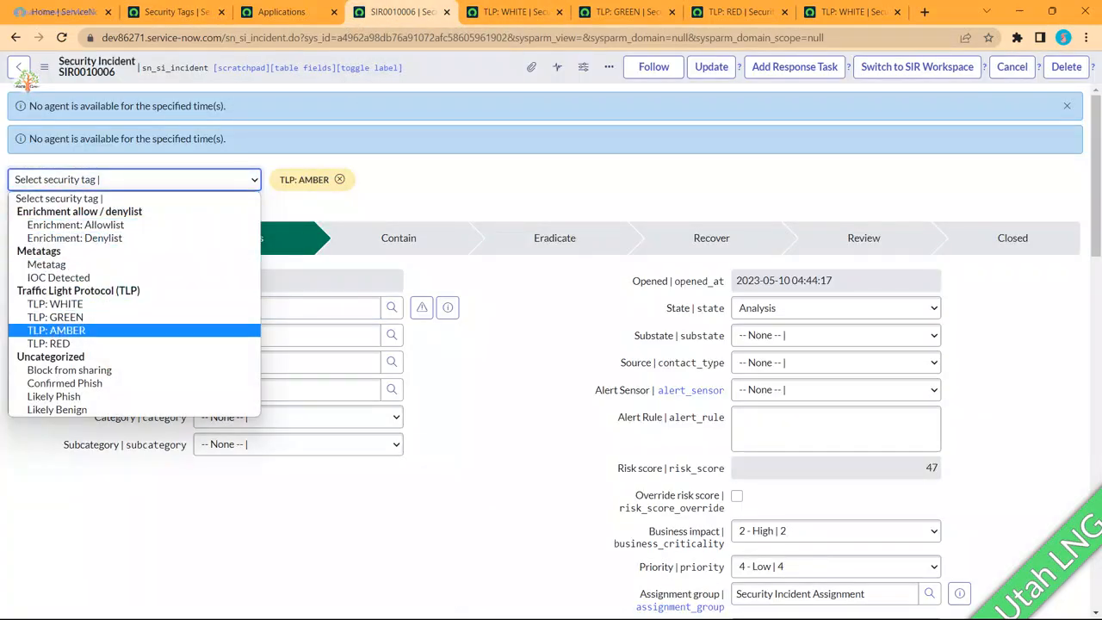
pyautogui.press('Up')
pyautogui.press('Down')
pyautogui.scroll(-4, 552, 387)
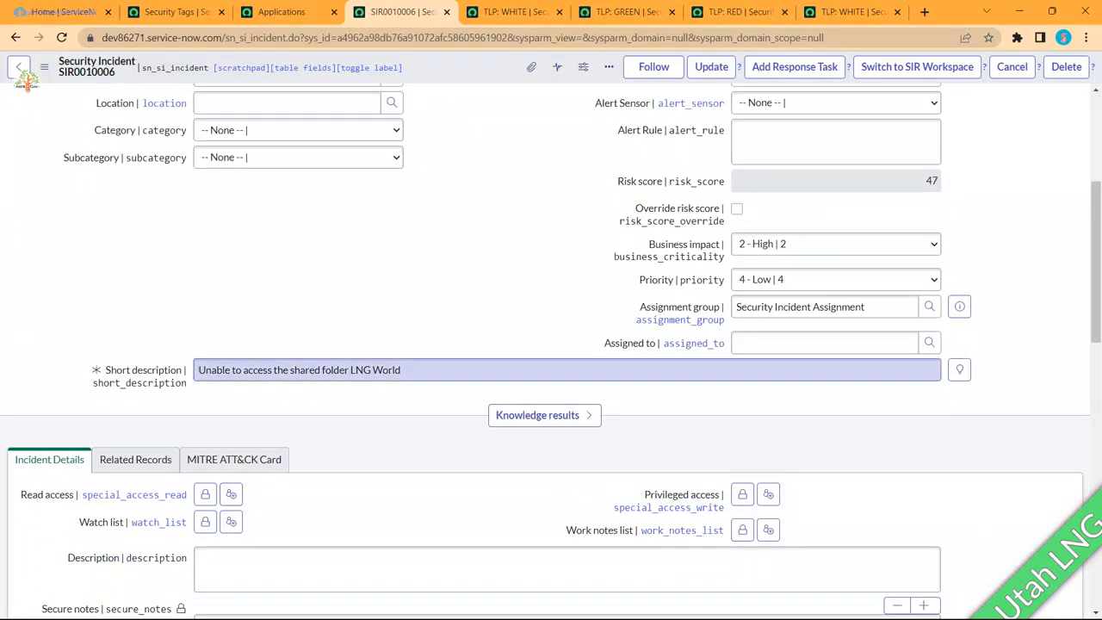
# Step: Shorten the security incident's short description to "Unable to access the shared folde" and save the record
pyautogui.moveTo(403, 370); pyautogui.dragTo(349, 371)
pyautogui.press('BackSpace')
pyautogui.press('BackSpace')
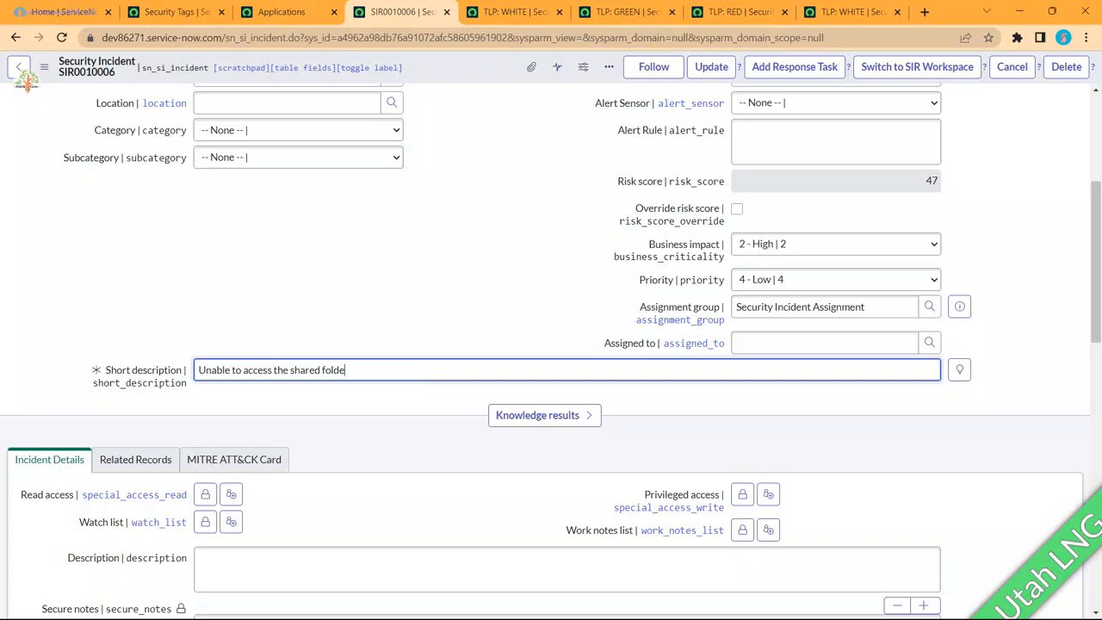
pyautogui.rightClick(422, 69)
pyautogui.click(444, 81)
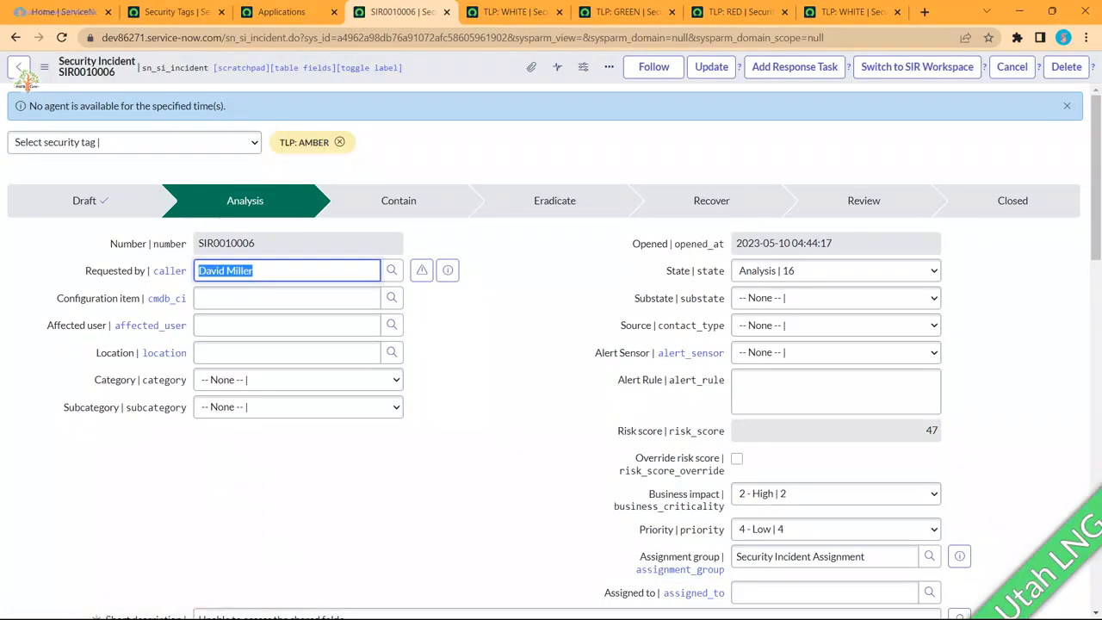
# Step: Check the short description and applied tag of security incident SIR0010006, and save the record again
pyautogui.rightClick(443, 67)
pyautogui.click(519, 435)
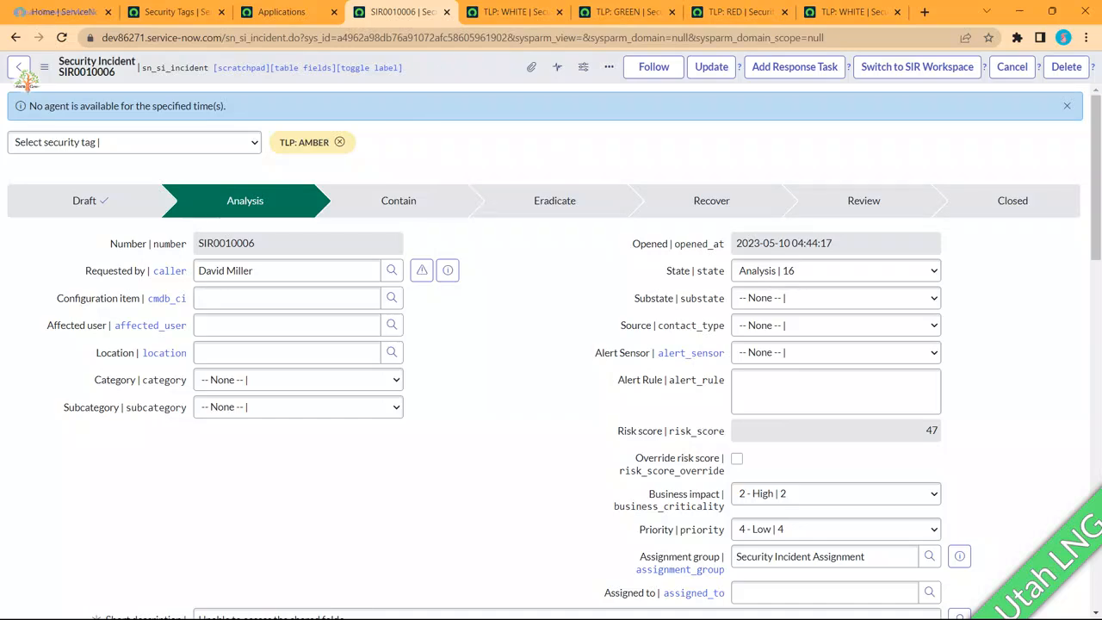
pyautogui.scroll(-3, 423, 271)
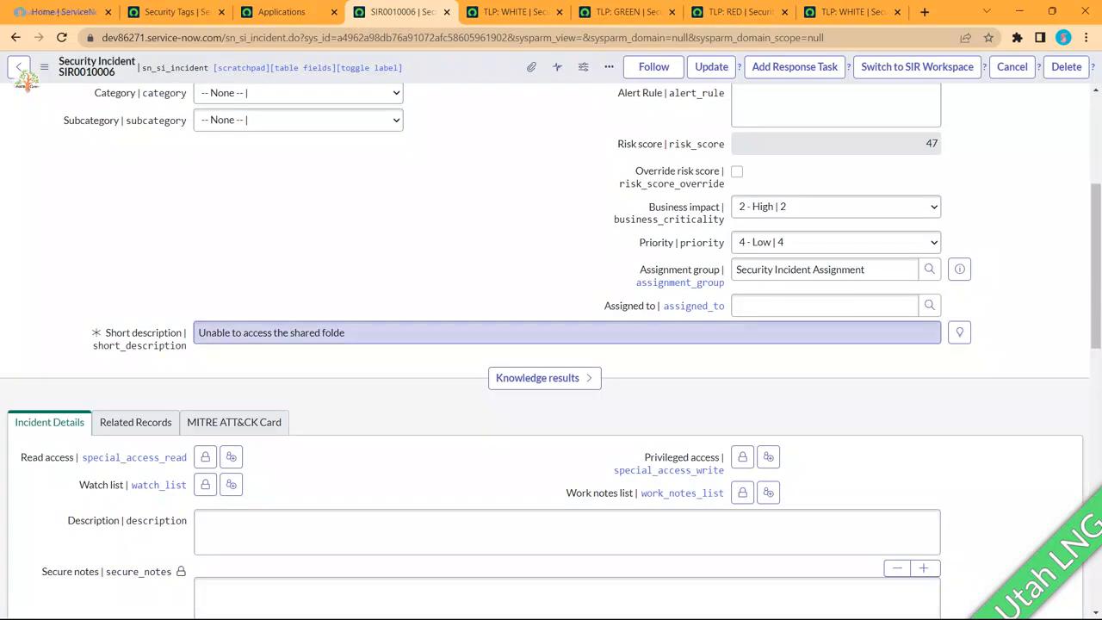
pyautogui.scroll(3, 552, 345)
pyautogui.rightClick(454, 65)
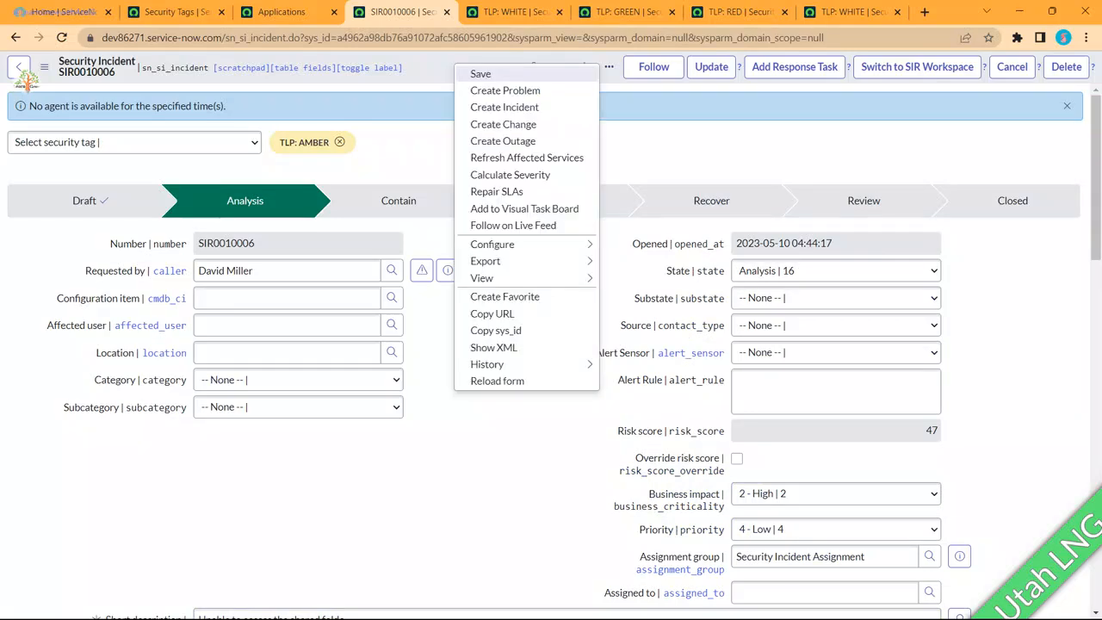
pyautogui.click(480, 74)
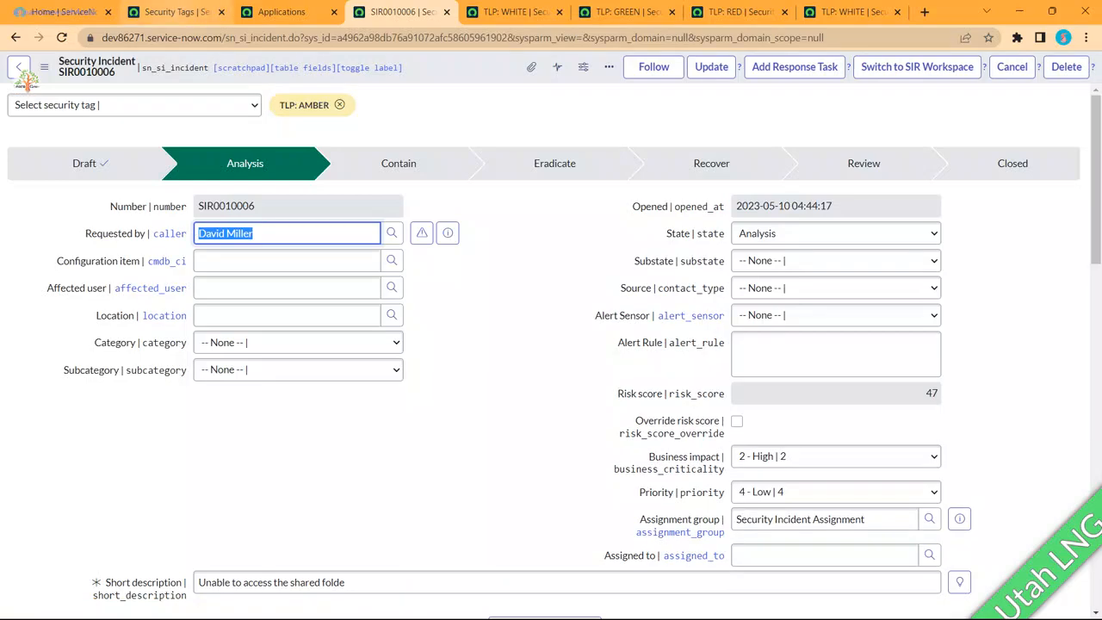
# Step: Open the TLP: AMBER security tag and examine the records listed under its applied security tags
pyautogui.click(172, 12)
pyautogui.click(87, 381)
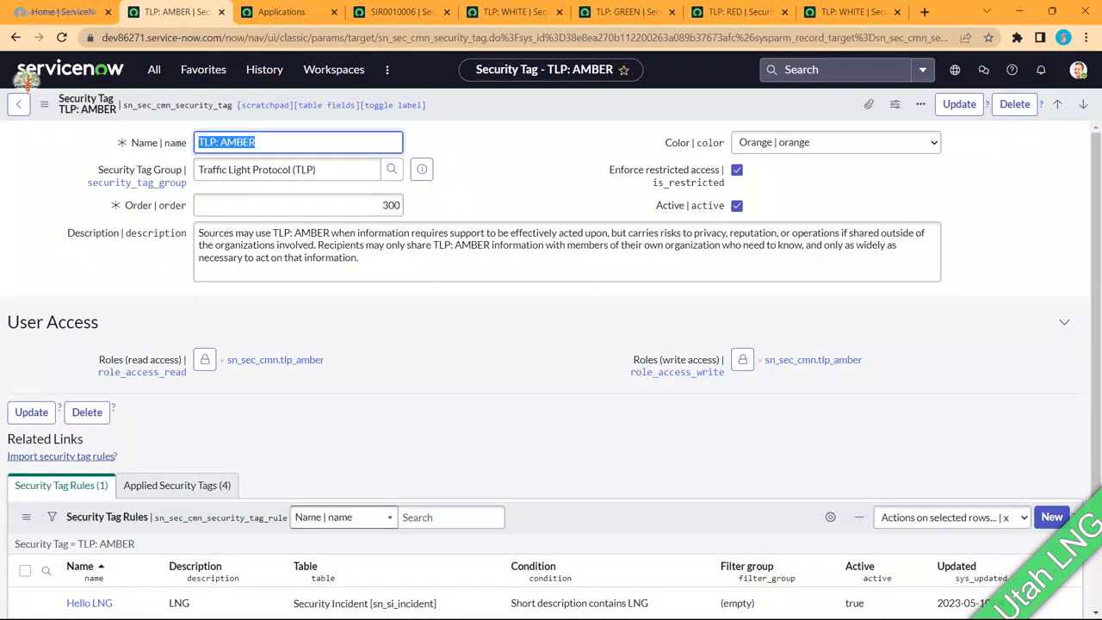
pyautogui.scroll(-1, 551, 345)
pyautogui.click(177, 397)
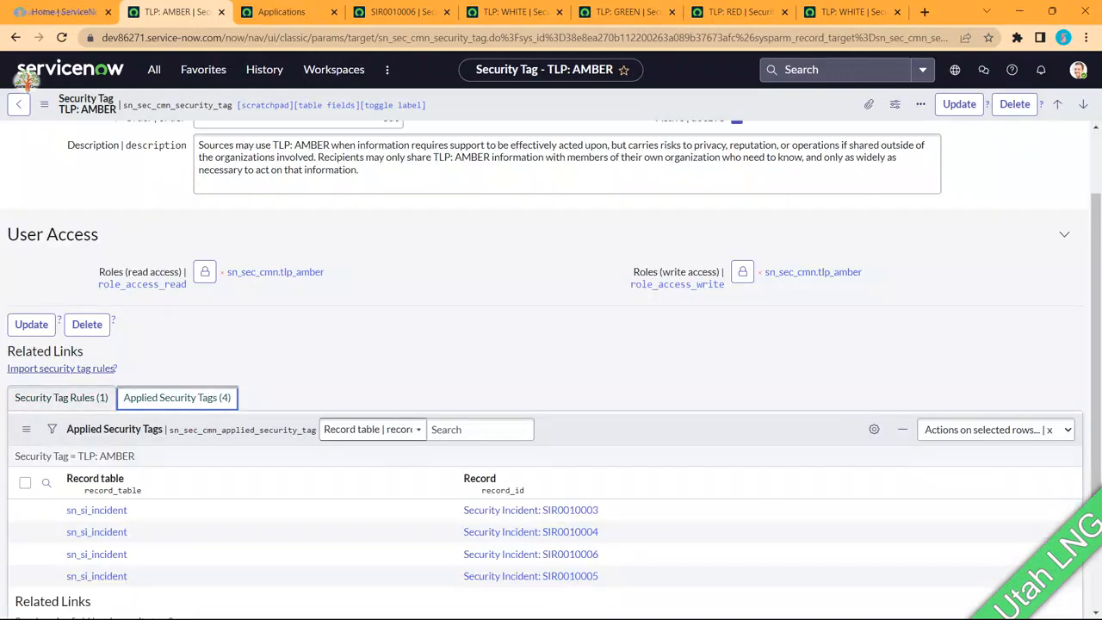
pyautogui.scroll(-3, 177, 405)
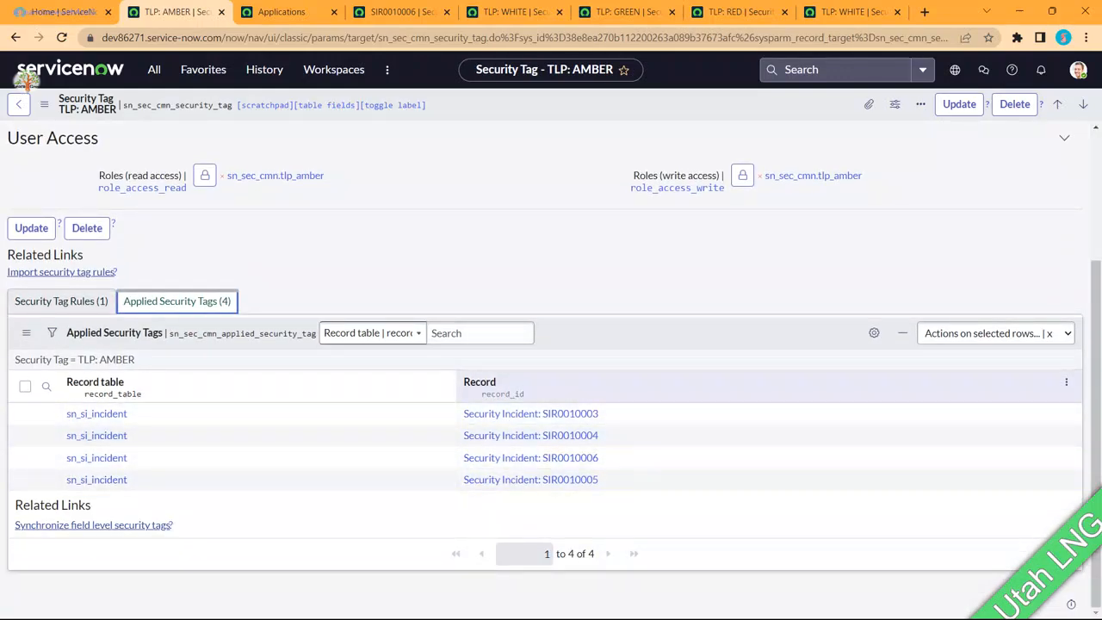
pyautogui.scroll(2, 551, 345)
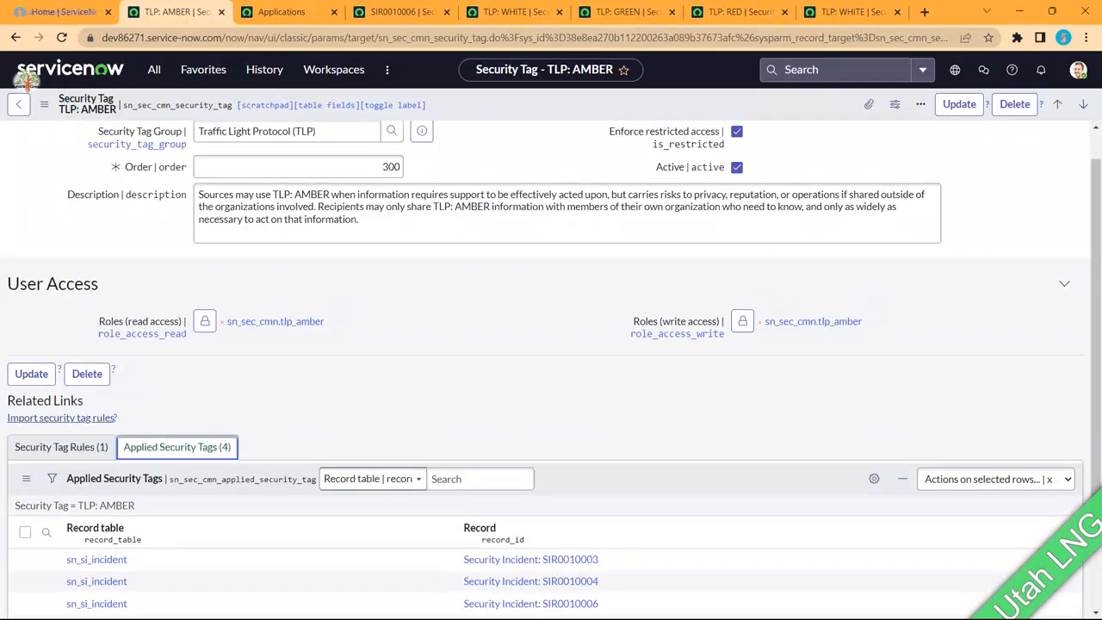
pyautogui.click(60, 12)
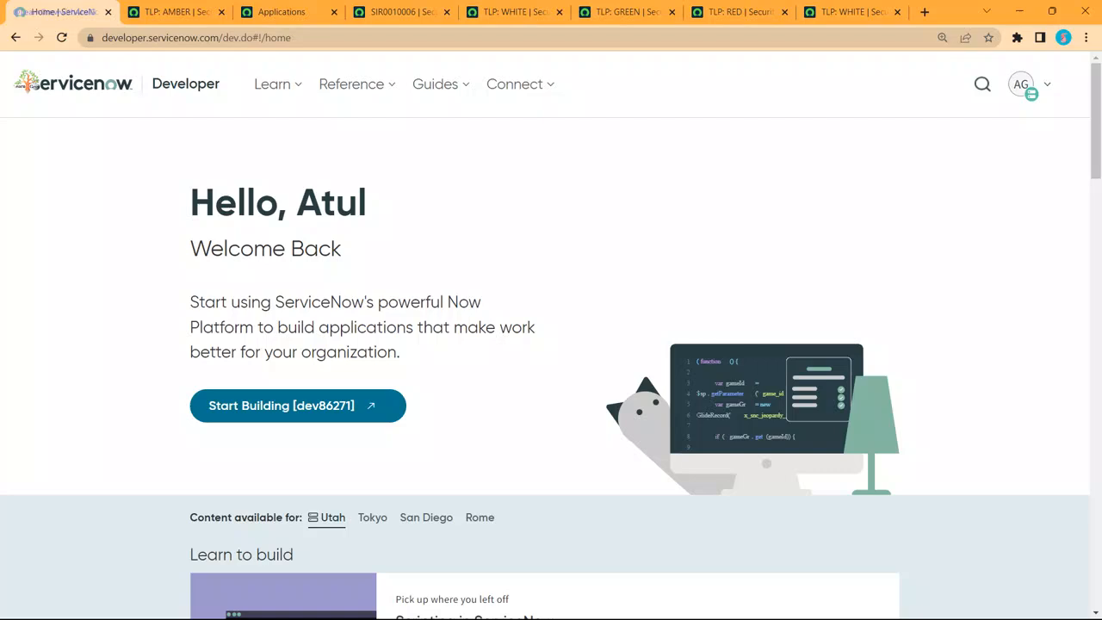
pyautogui.click(177, 12)
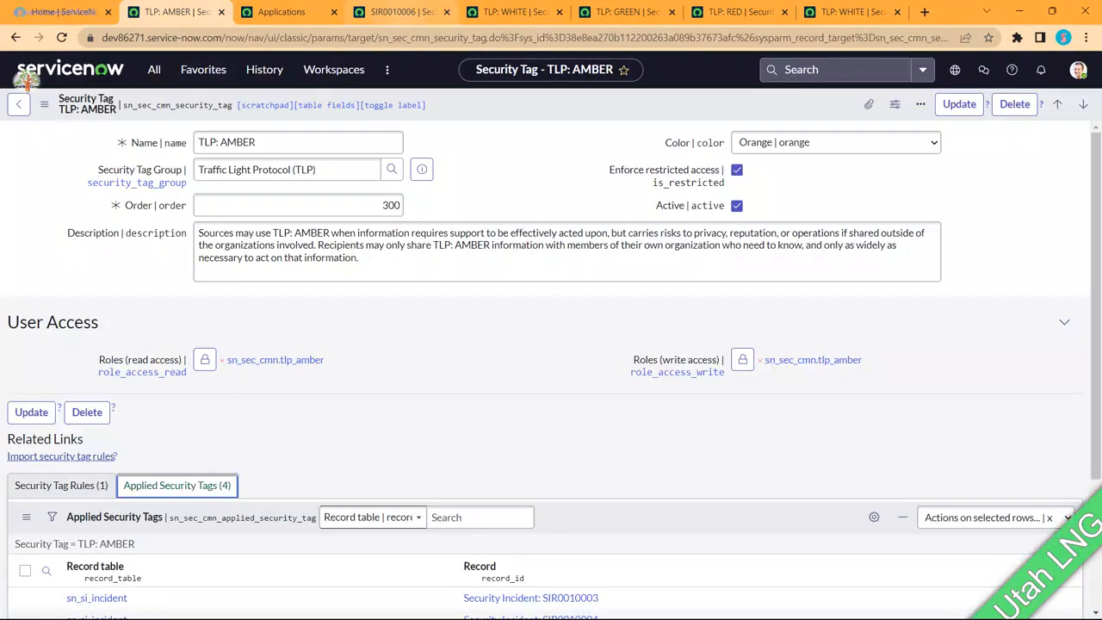
pyautogui.click(400, 12)
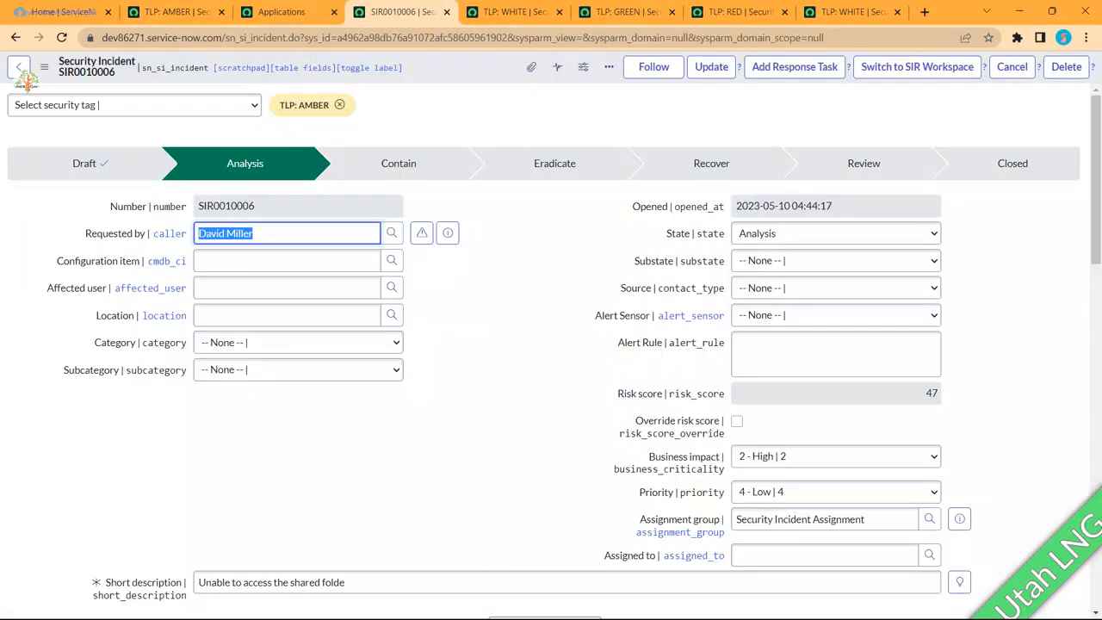
pyautogui.click(515, 12)
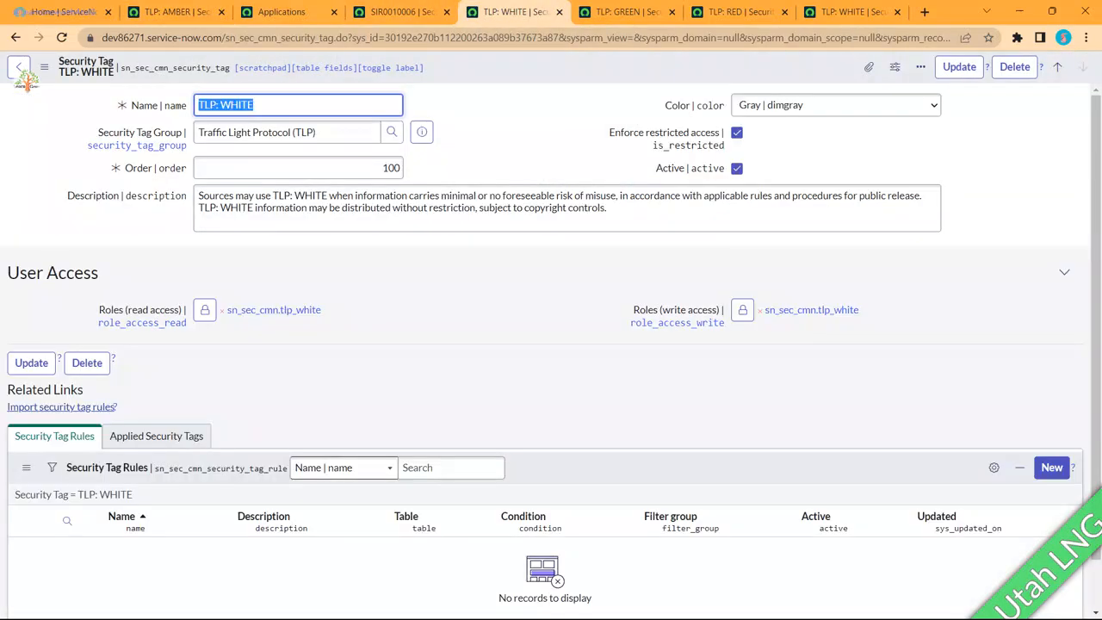
# Step: Open the Security Incident Response Workspace from the TLP: AMBER record
pyautogui.click(176, 12)
pyautogui.click(334, 69)
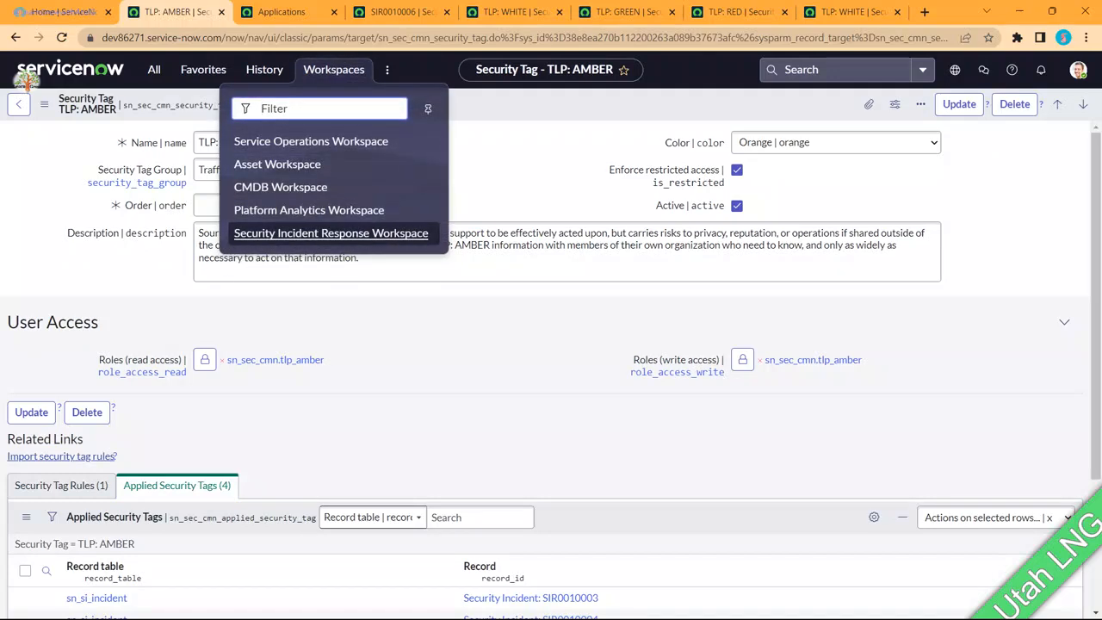
pyautogui.click(331, 233)
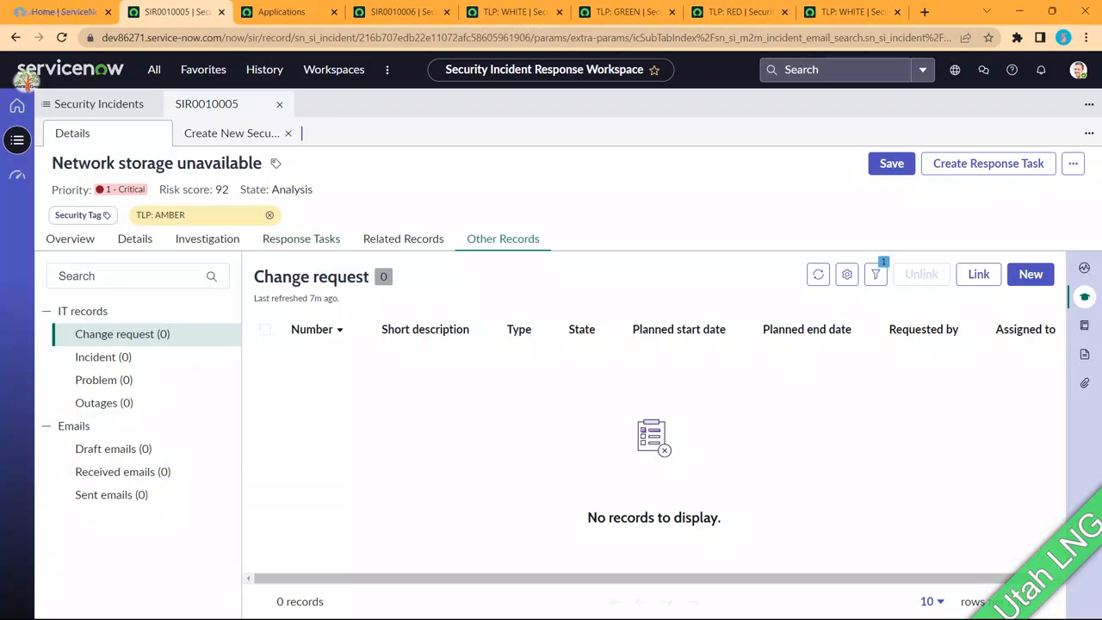
# Step: Find the Security Incident Response Workspace in the application navigator with "Security incident res" and open its home page
pyautogui.click(154, 69)
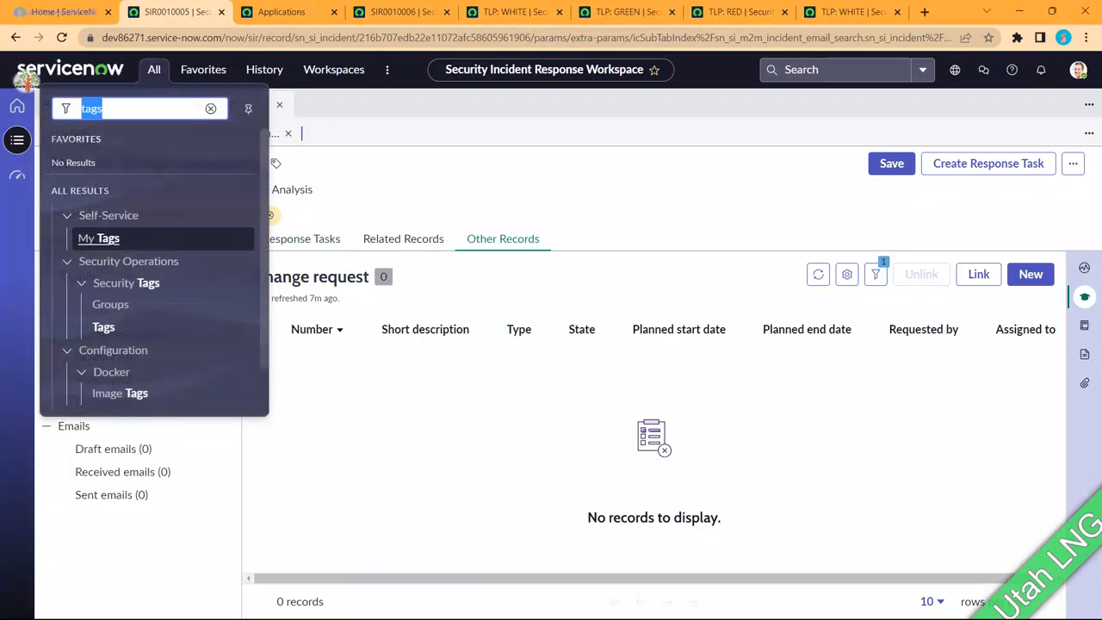
pyautogui.write('Sec')
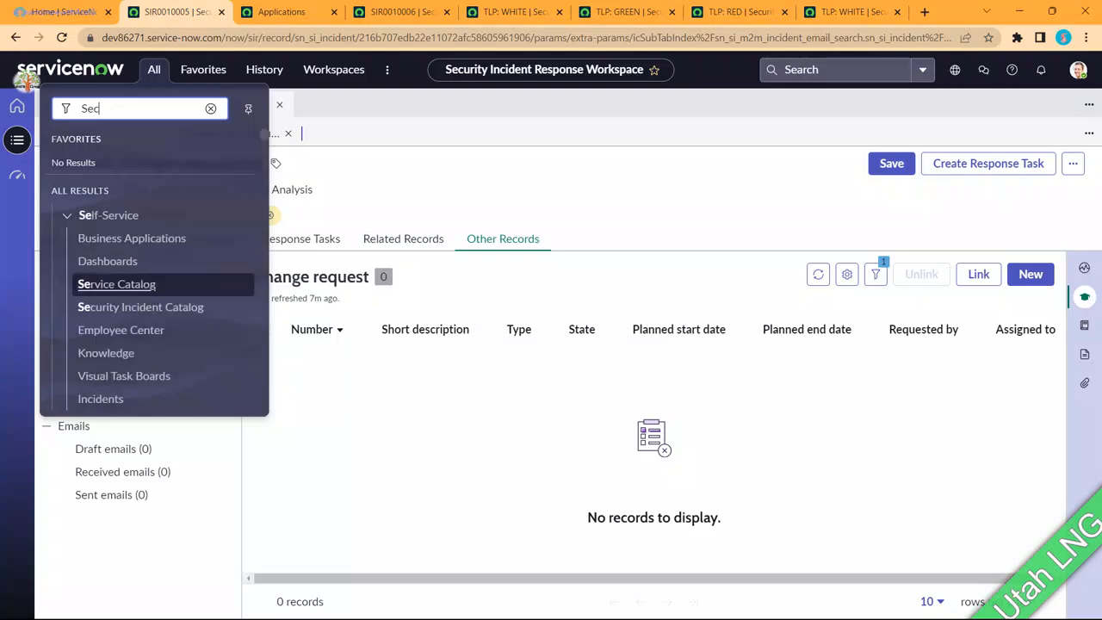
pyautogui.write('urity ')
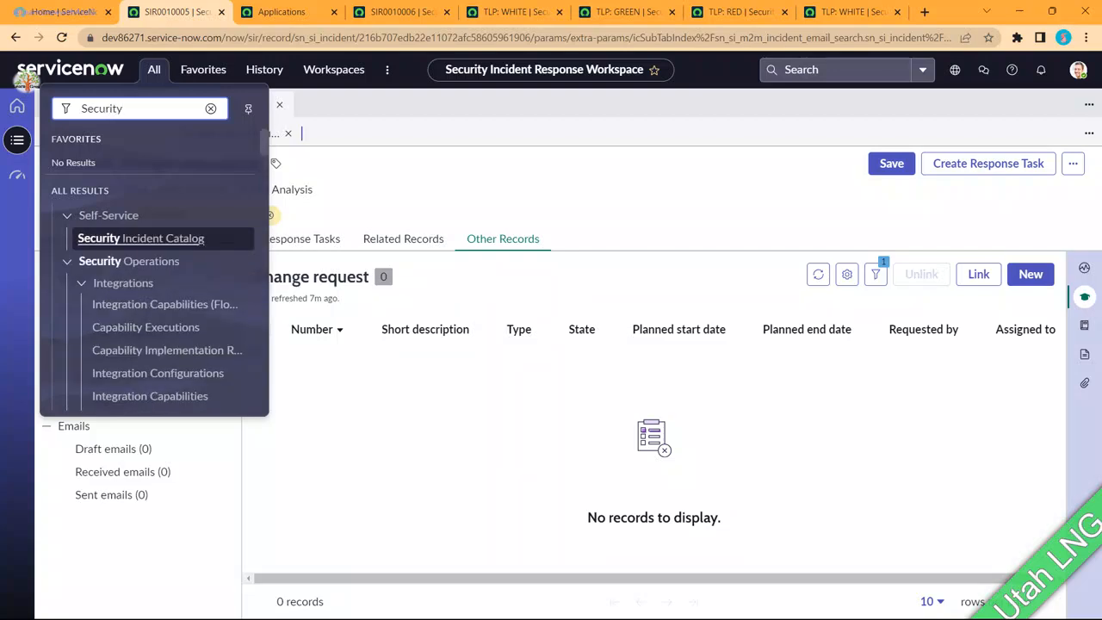
pyautogui.write('in')
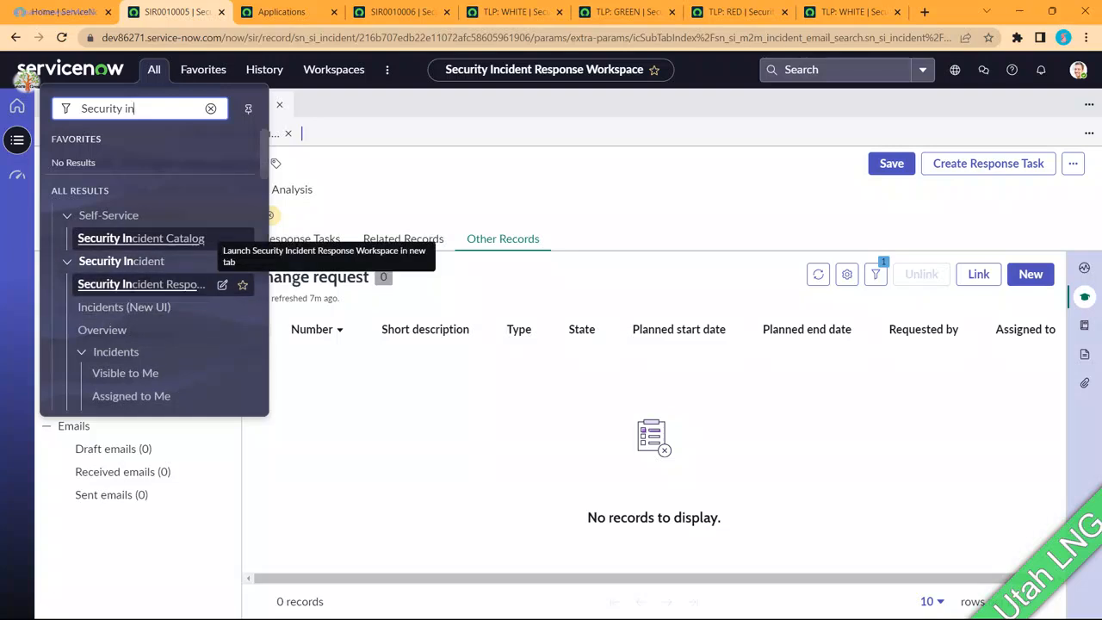
pyautogui.write('cident w')
pyautogui.press('BackSpace')
pyautogui.press('BackSpace')
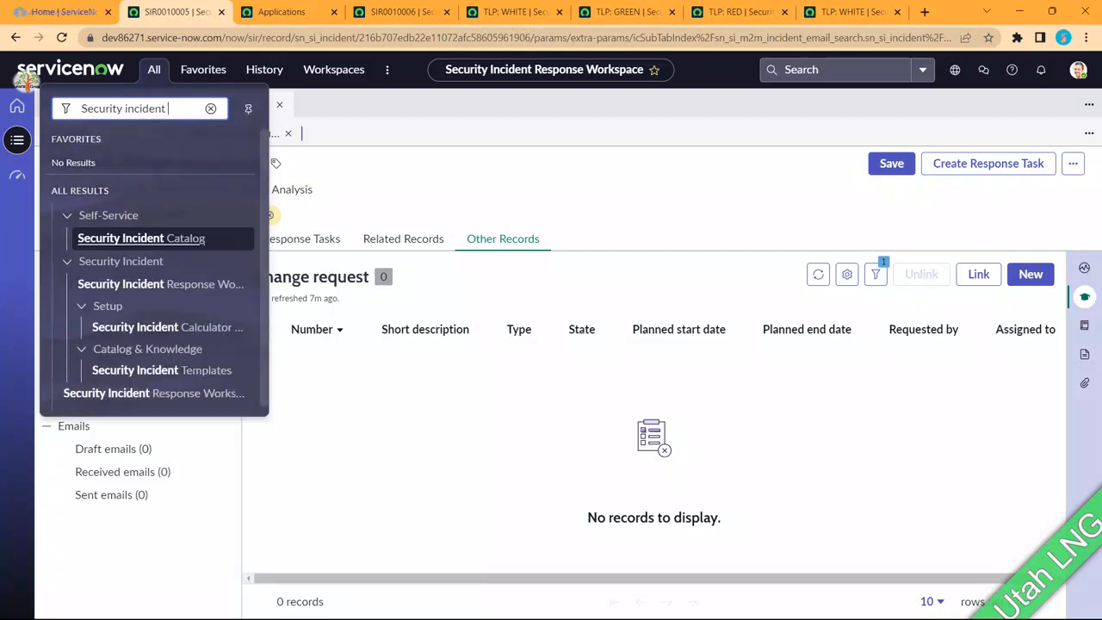
pyautogui.write('res')
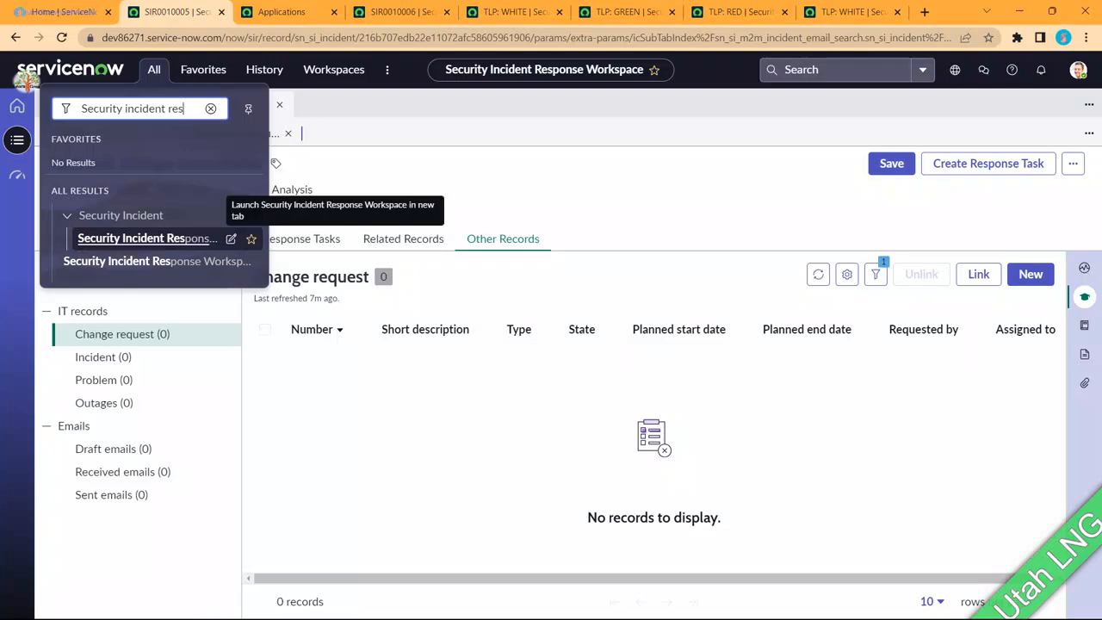
pyautogui.click(183, 262)
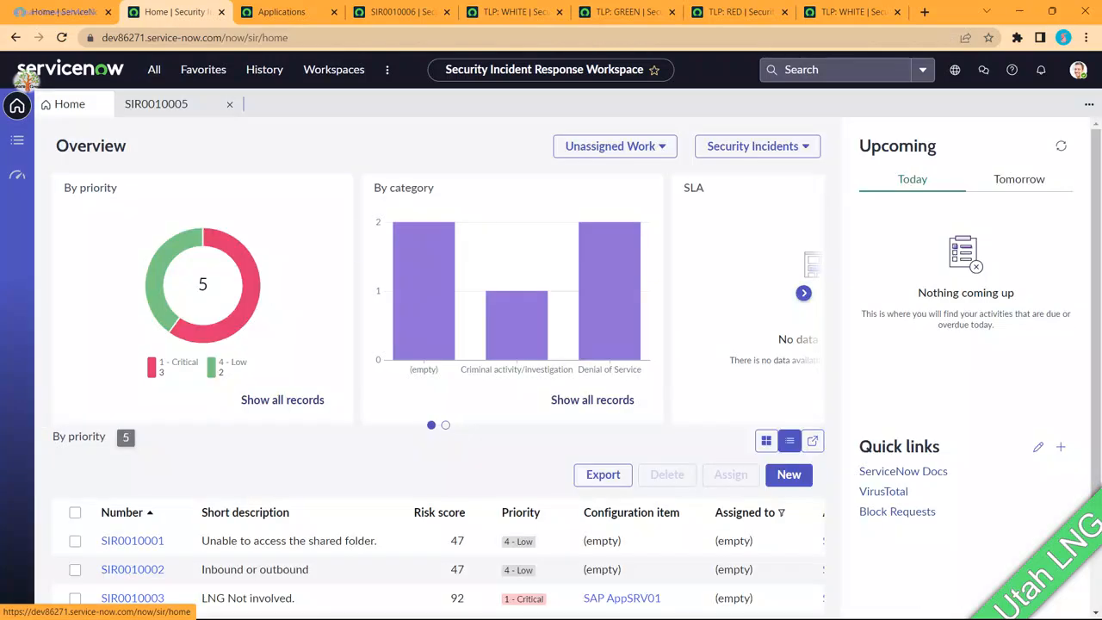
# Step: Replace the application navigator's filter text with "workspace" to search for workspace modules
pyautogui.click(155, 70)
pyautogui.hotkey('shift', 'Left')
pyautogui.hotkey('shift', 'Left')
pyautogui.hotkey('shift', 'Left')
pyautogui.hotkey('shift', 'Left')
pyautogui.hotkey('shift', 'Left')
pyautogui.hotkey('shift', 'Left')
pyautogui.hotkey('shift', 'Left')
pyautogui.hotkey('shift', 'Left')
pyautogui.hotkey('shift', 'Left')
pyautogui.hotkey('shift', 'Left')
pyautogui.hotkey('shift', 'Left')
pyautogui.hotkey('shift', 'Left')
pyautogui.hotkey('shift', 'Left')
pyautogui.hotkey('shift', 'Left')
pyautogui.hotkey('shift', 'Left')
pyautogui.hotkey('shift', 'Left')
pyautogui.hotkey('shift', 'Left')
pyautogui.hotkey('shift', 'Left')
pyautogui.hotkey('shift', 'Left')
pyautogui.hotkey('shift', 'Left')
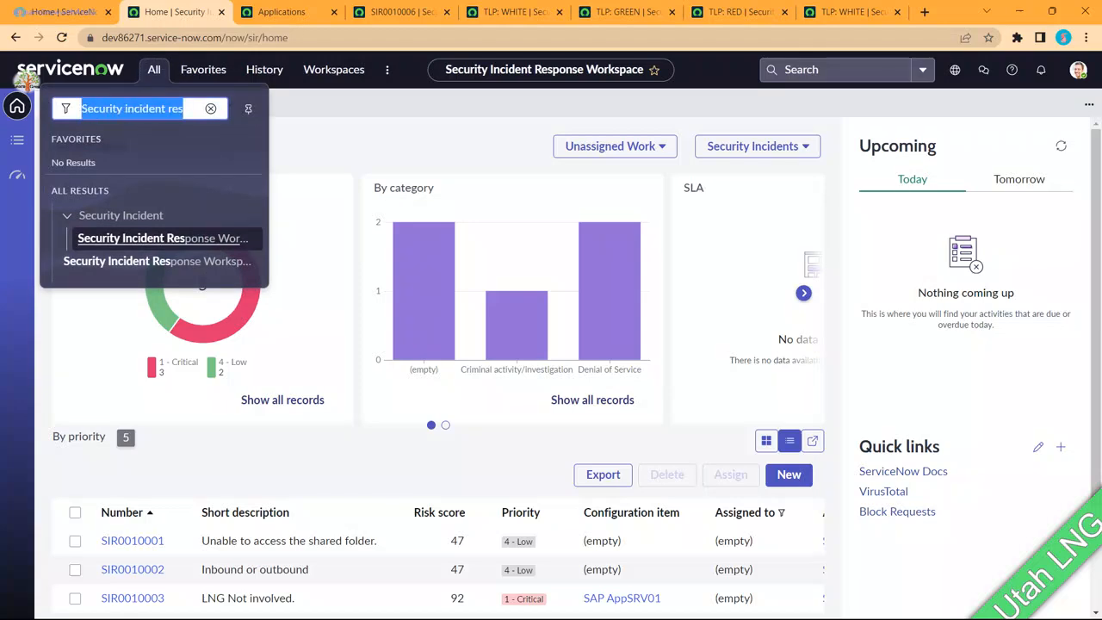
pyautogui.write('workspace')
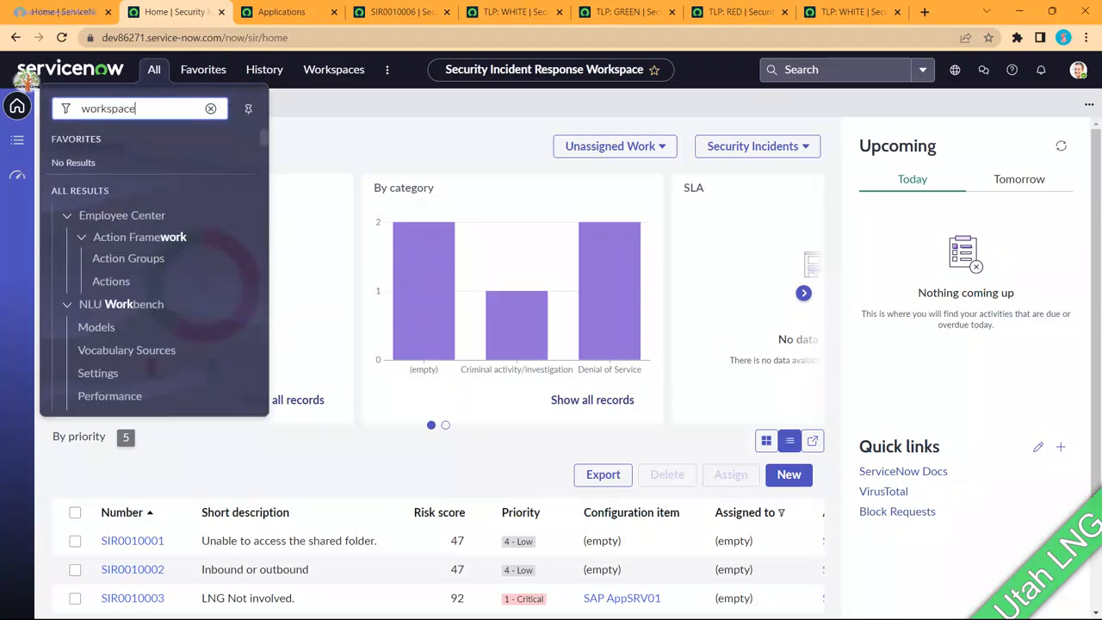
# Step: Open Landing Page Filter Configuration, Form UI Actions, Related List Configurations and Analyst Workspace Properties from the Analyst Workspace Setup modules in separate browser tabs
pyautogui.scroll(-2, 168, 302)
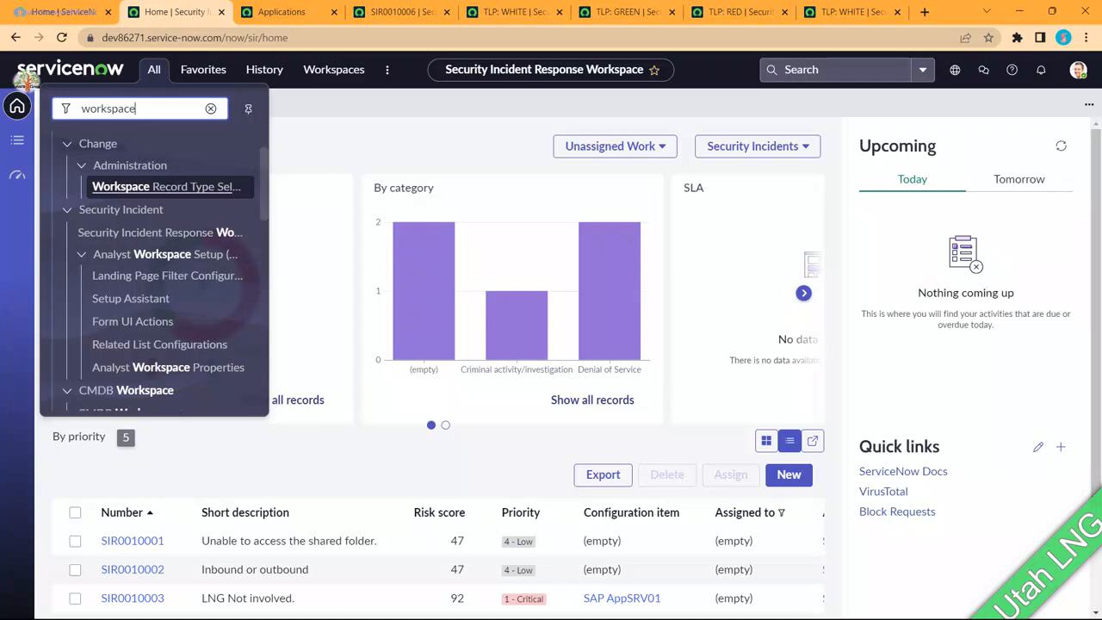
pyautogui.click(312, 165)
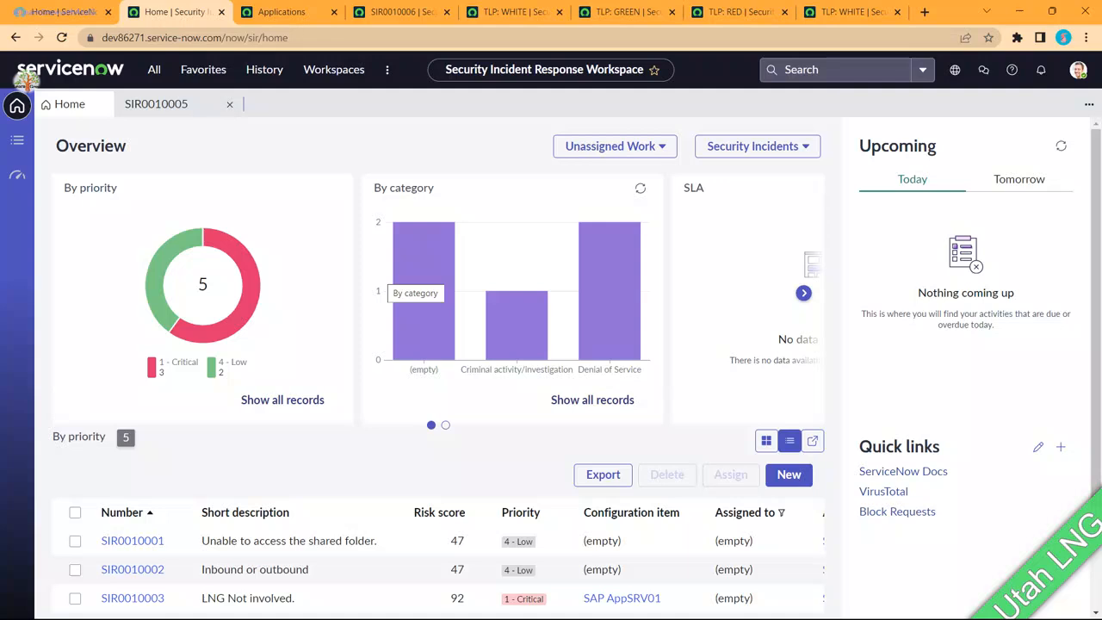
pyautogui.click(155, 69)
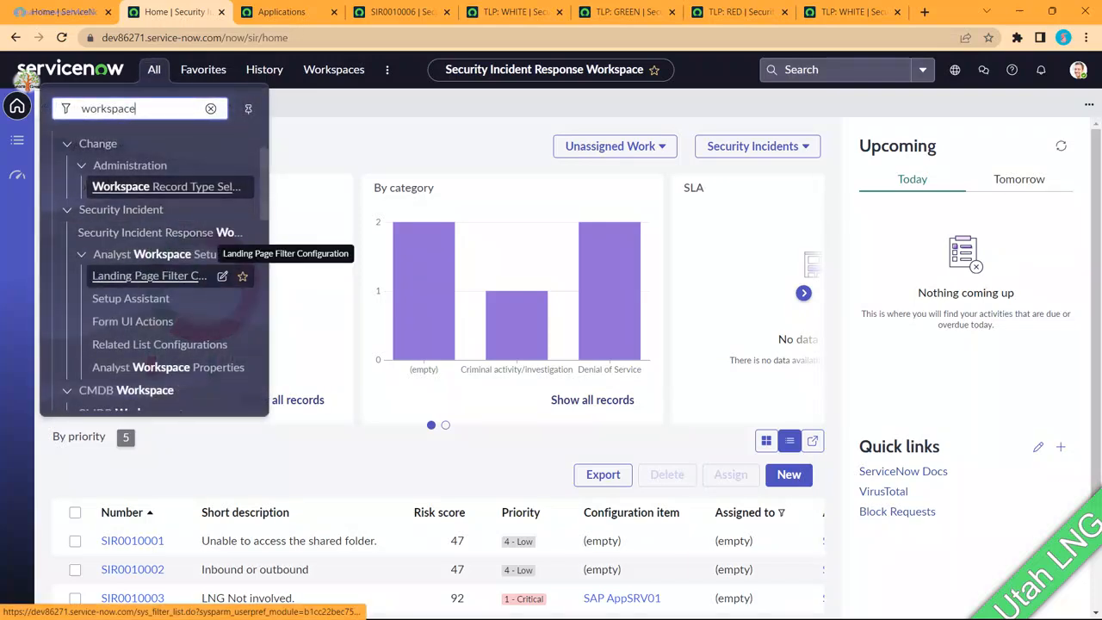
pyautogui.keyDown('ctrl'); pyautogui.click(149, 277); pyautogui.keyUp('ctrl')
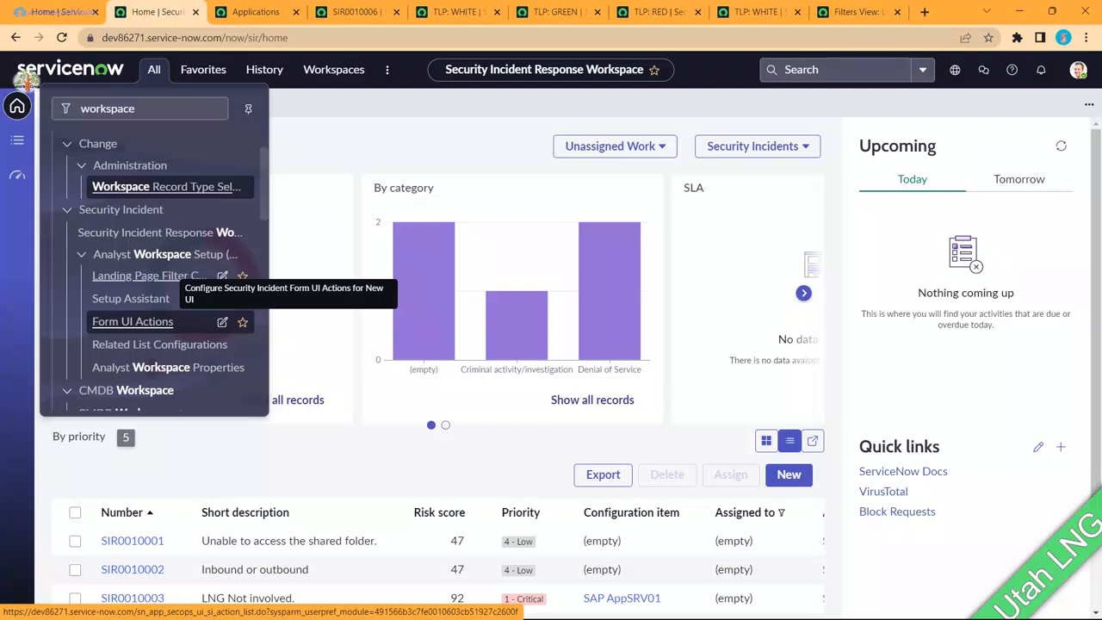
pyautogui.keyDown('ctrl'); pyautogui.click(132, 321); pyautogui.keyUp('ctrl')
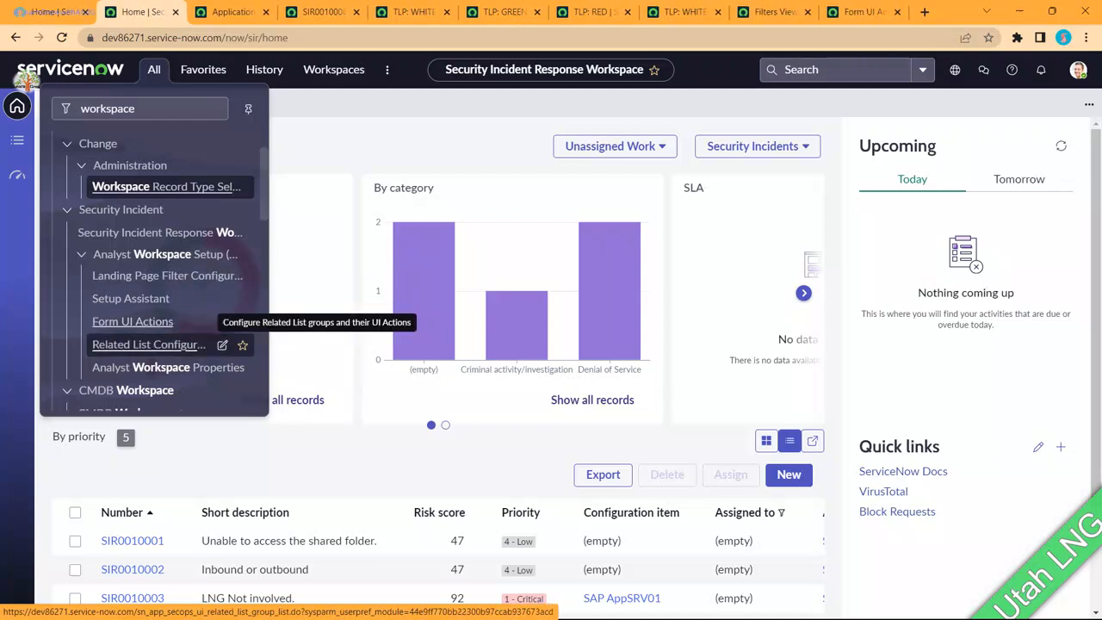
pyautogui.keyDown('ctrl'); pyautogui.click(149, 344); pyautogui.keyUp('ctrl')
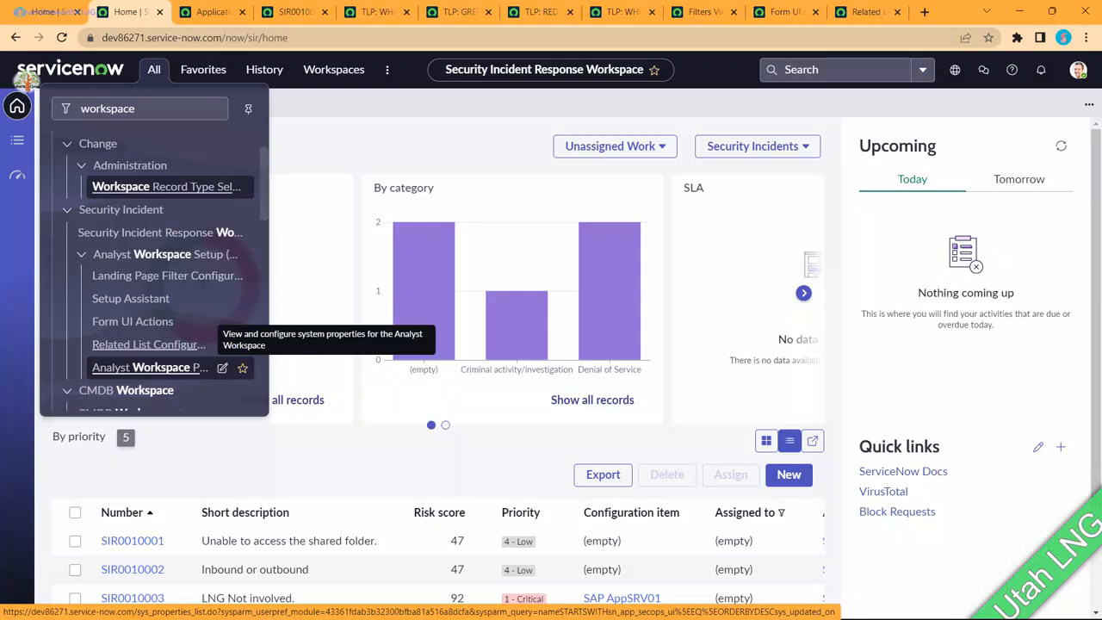
pyautogui.keyDown('ctrl'); pyautogui.click(148, 367); pyautogui.keyUp('ctrl')
# Step: Compare the Landing Page Filter configuration records with the workspace's home page and its Security Incidents list
pyautogui.click(644, 11)
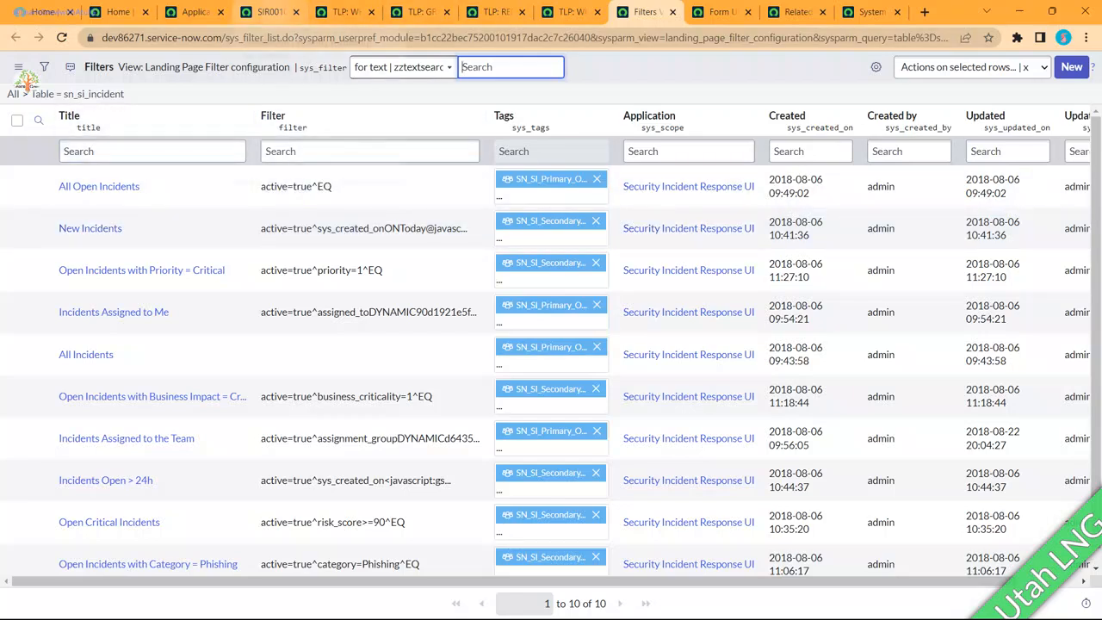
pyautogui.click(118, 11)
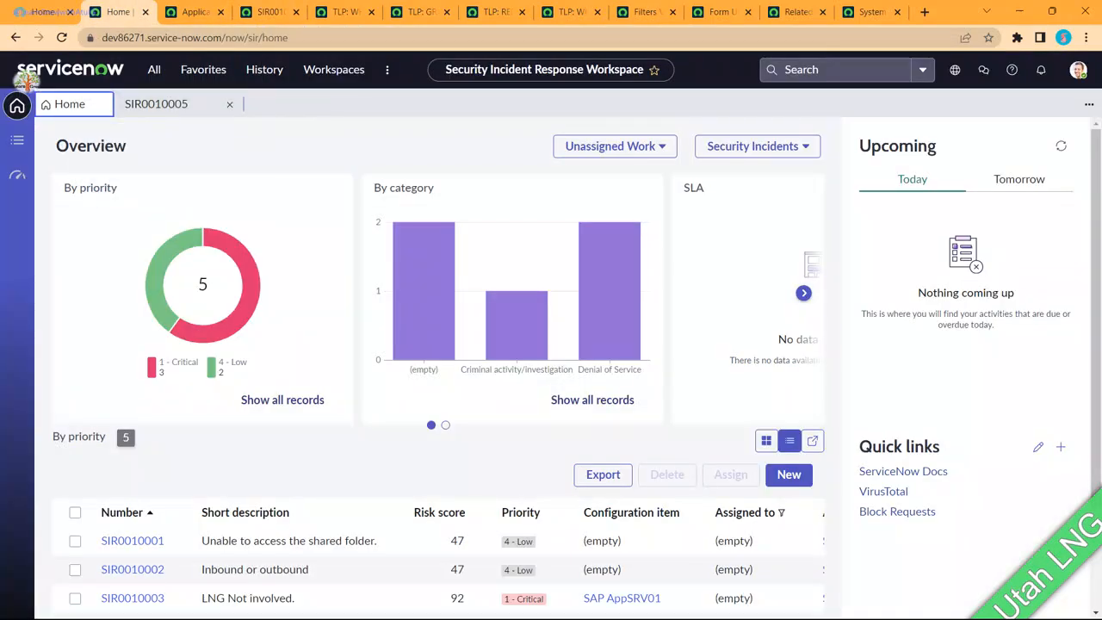
pyautogui.click(17, 140)
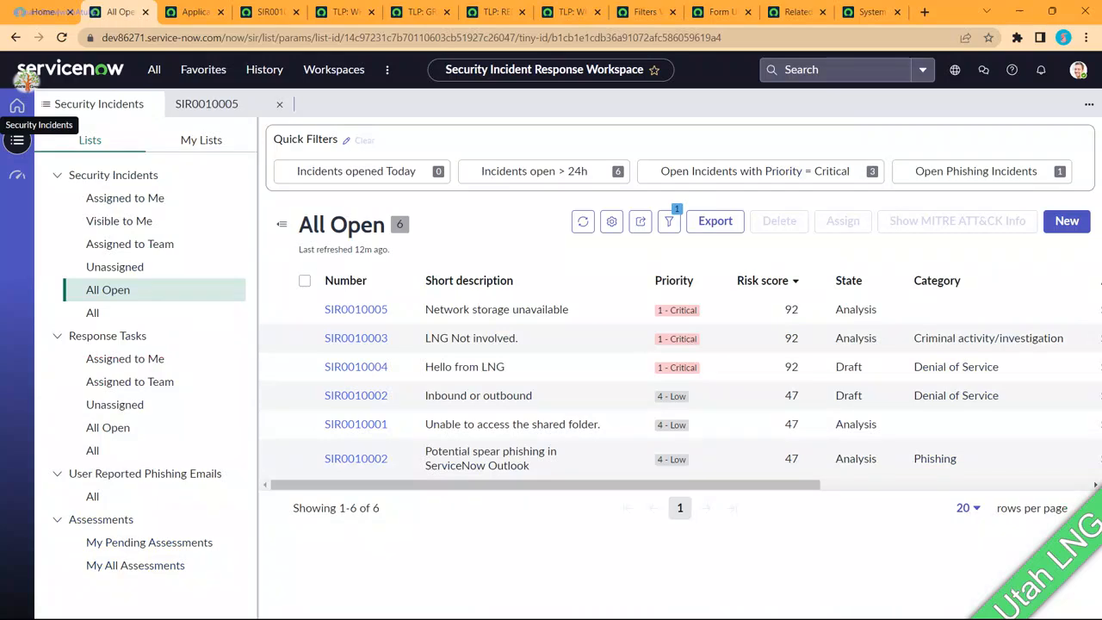
pyautogui.click(17, 105)
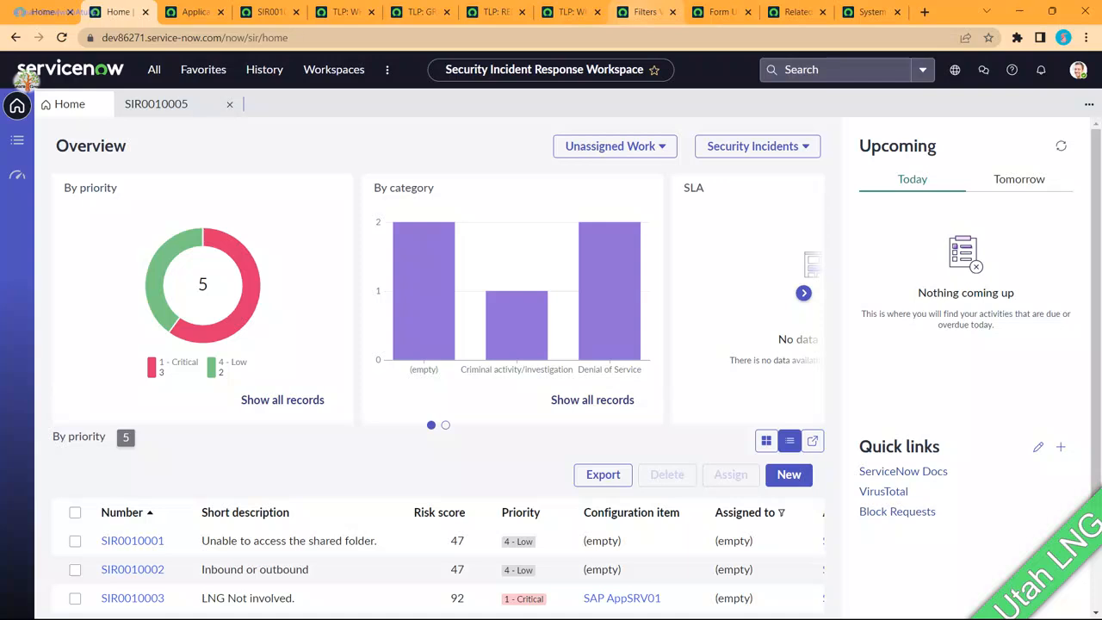
pyautogui.click(647, 12)
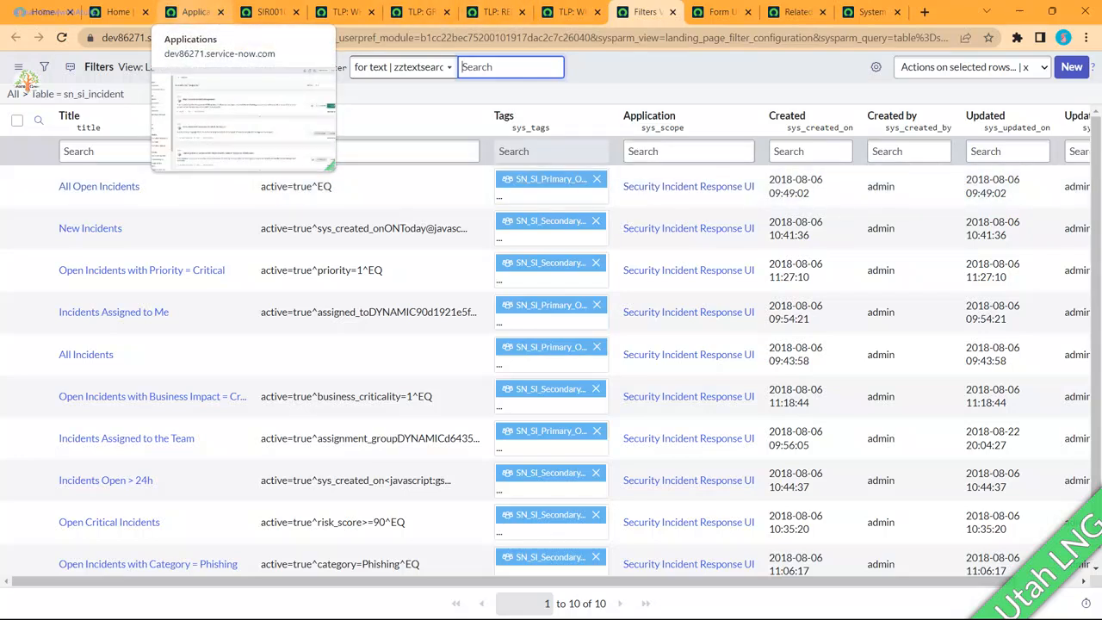
# Step: Examine the quick filters on the workspace's All Open list and the matching filter records for the sn_si_incident table
pyautogui.click(194, 12)
pyautogui.click(270, 12)
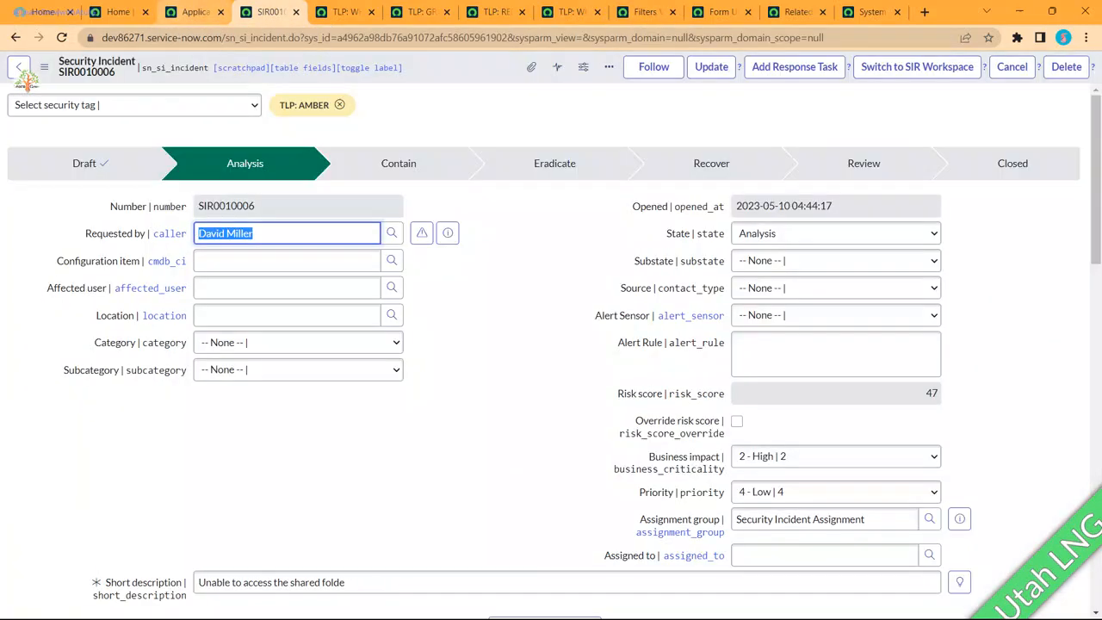
pyautogui.click(112, 12)
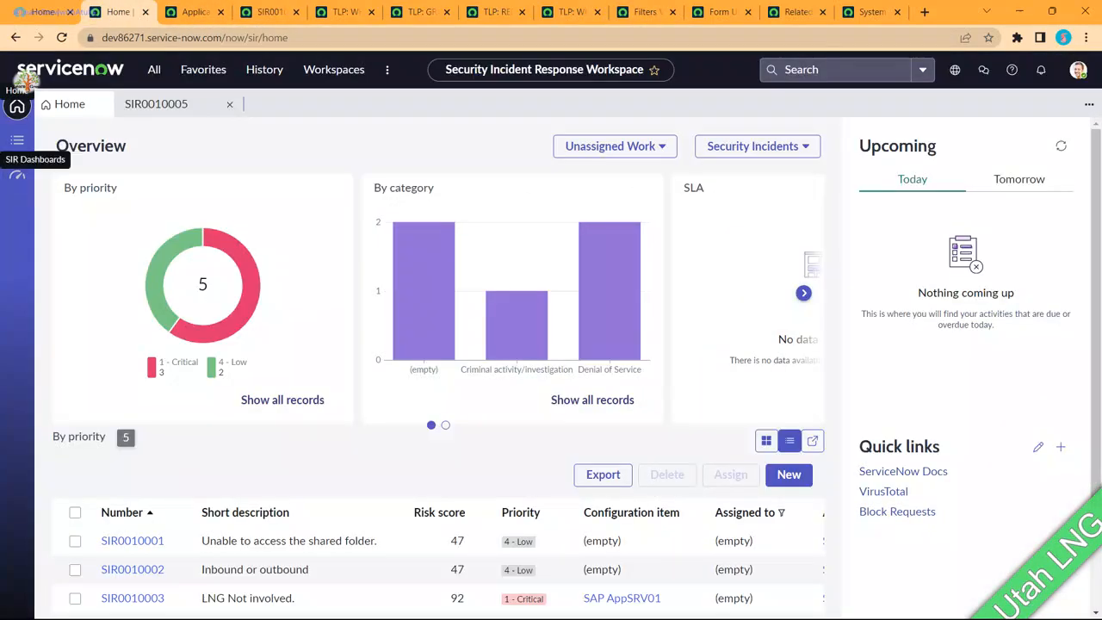
pyautogui.click(17, 140)
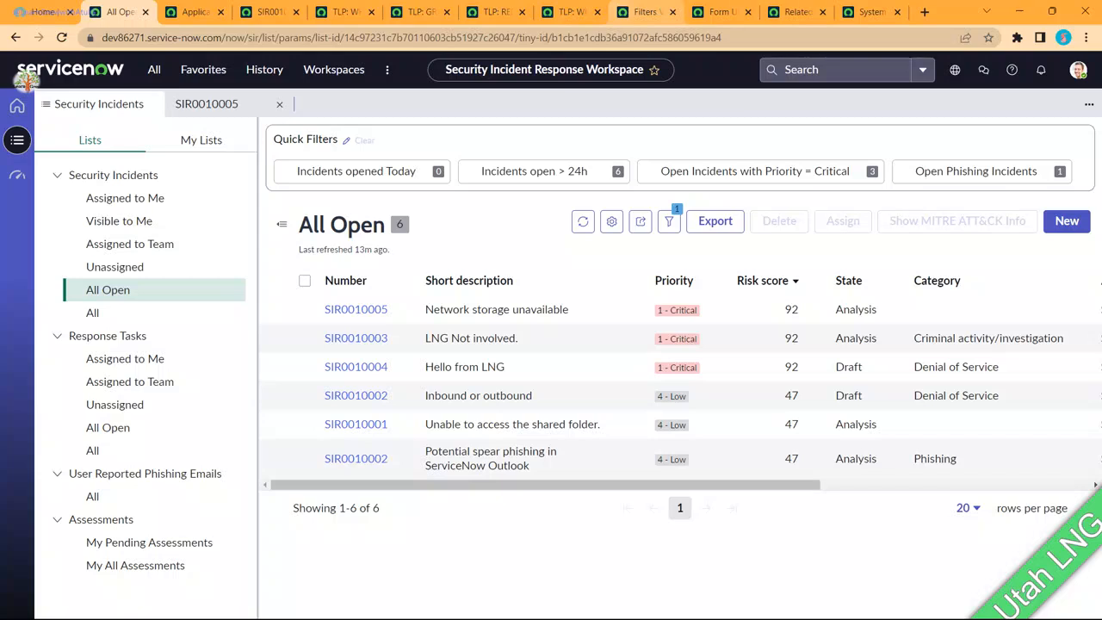
pyautogui.click(646, 12)
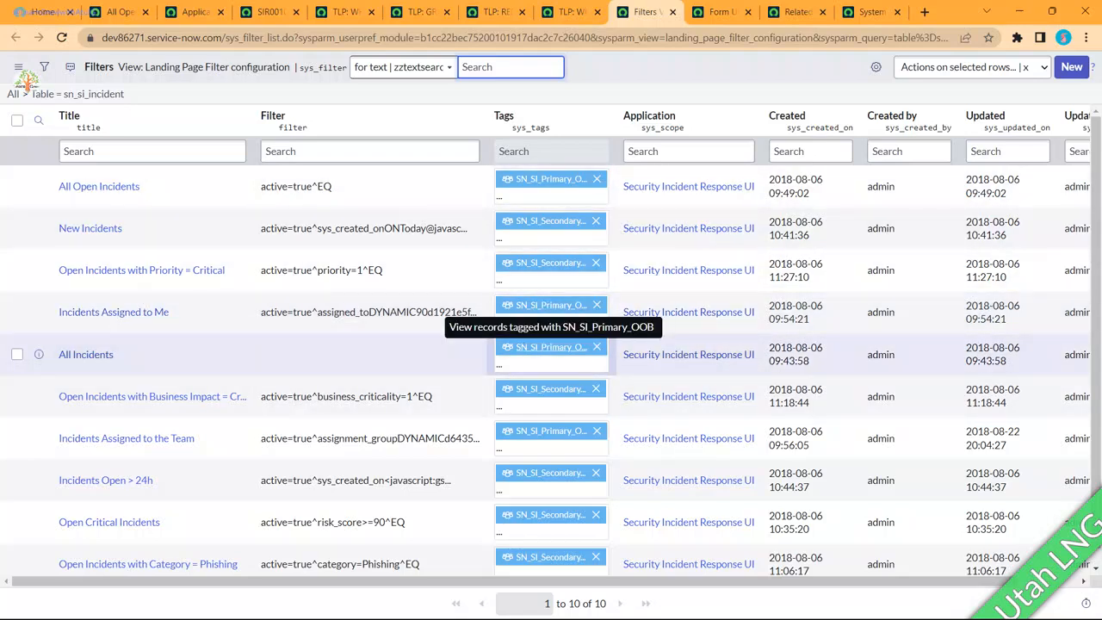
pyautogui.scroll(-1, 551, 258)
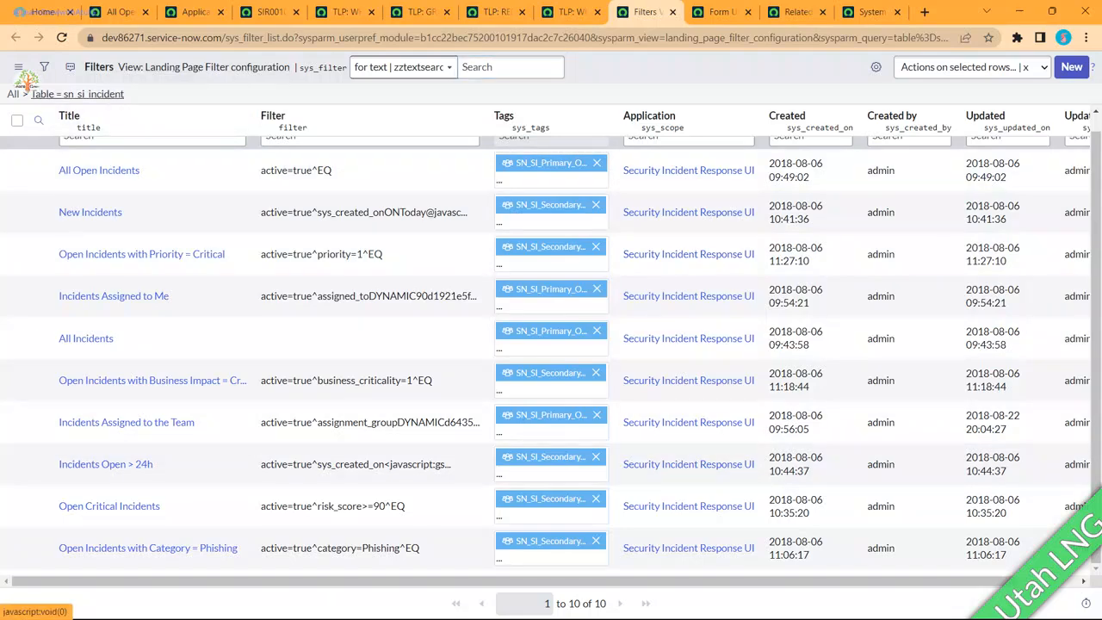
# Step: Move the Security Incident Response Workspace into its own maximized browser window and review the Form UI Actions list in the other window
pyautogui.click(722, 12)
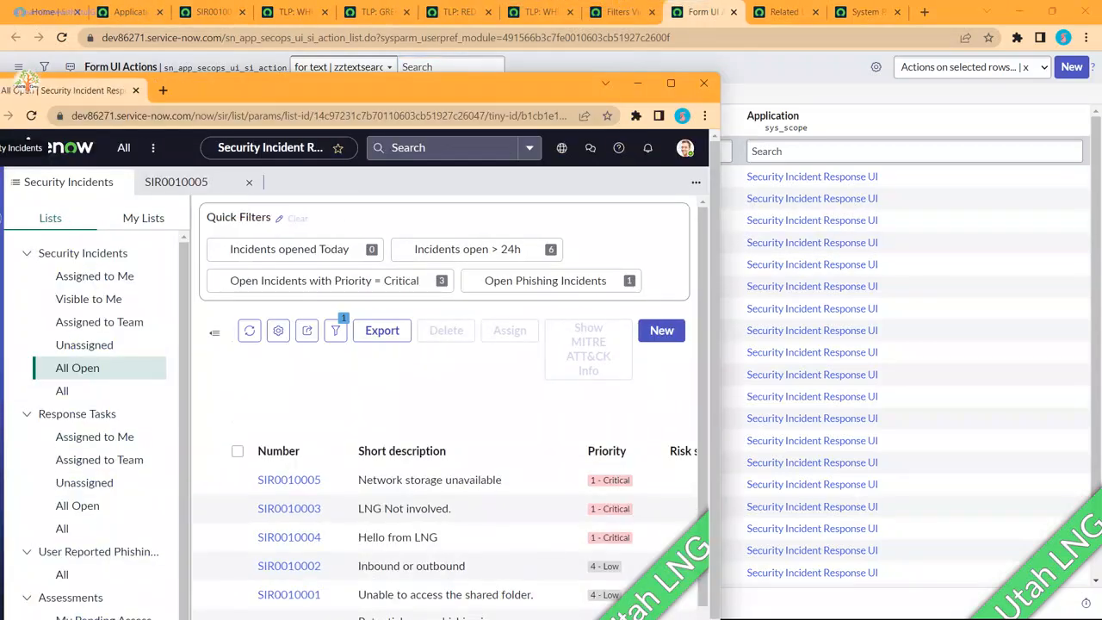
pyautogui.click(672, 83)
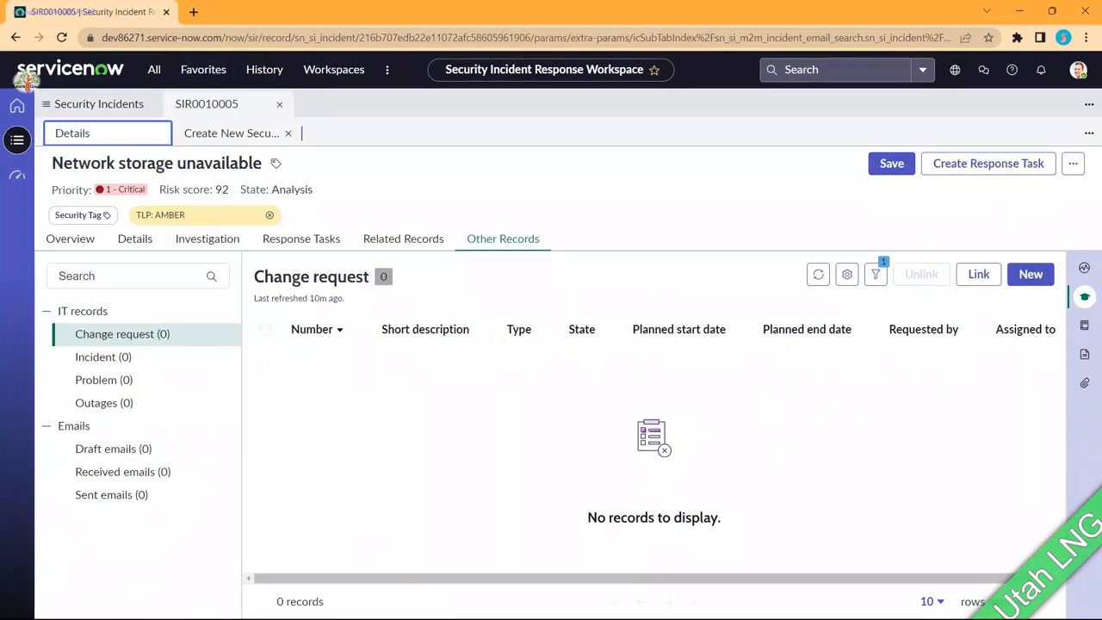
pyautogui.hotkey('alt', 'Tab')
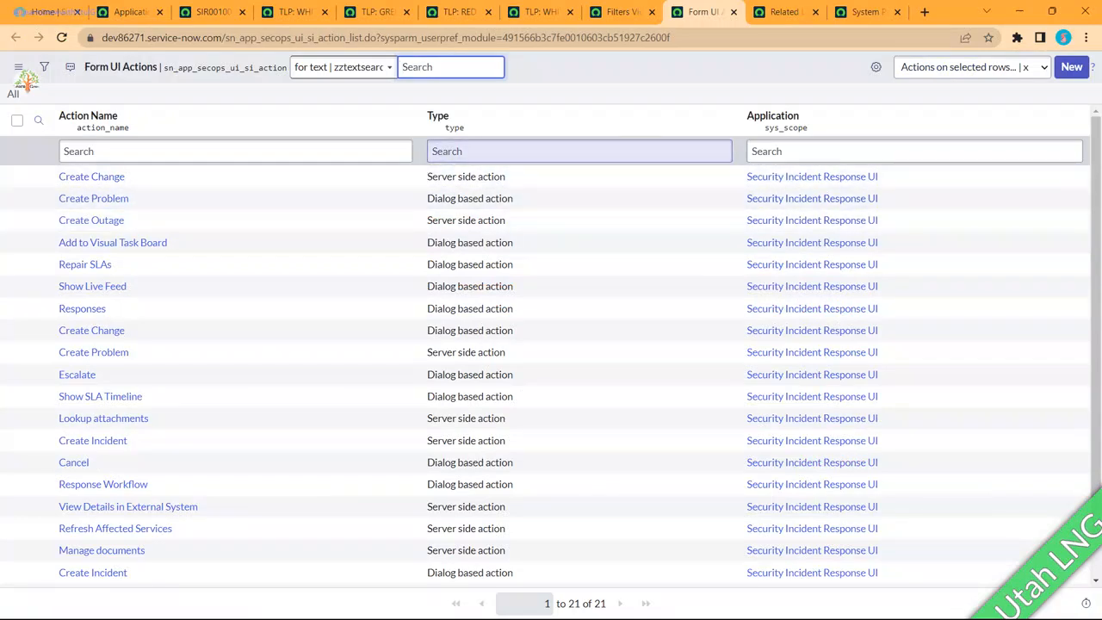
pyautogui.scroll(-1, 517, 215)
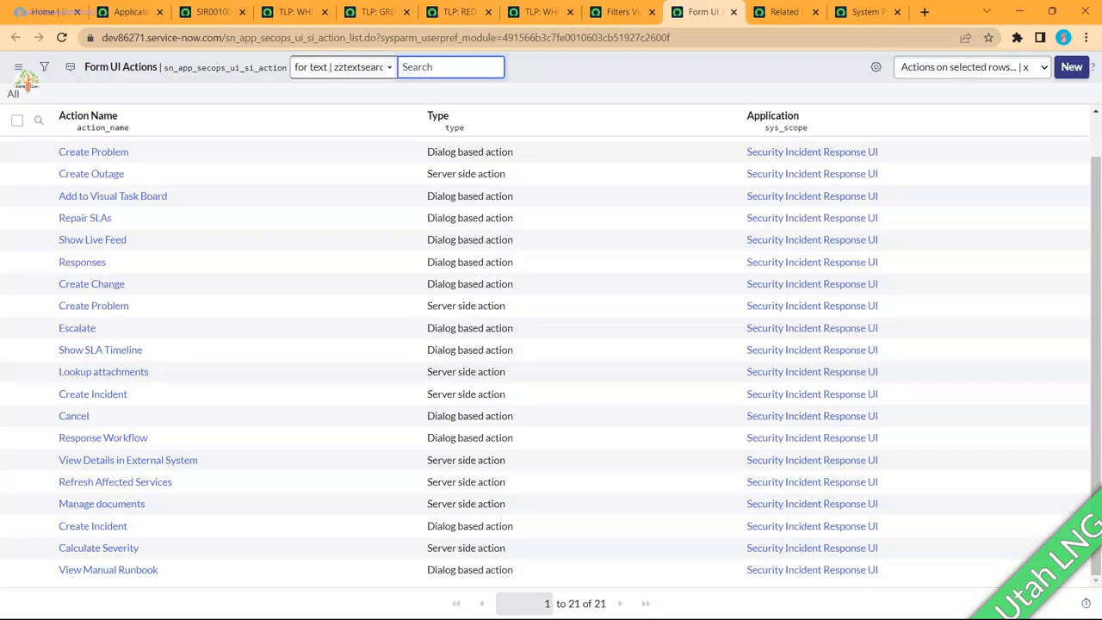
# Step: Open the dialog-based Create Problem form UI action and compare its configuration and script with the Create Problem action on incident SIR0010005
pyautogui.click(94, 153)
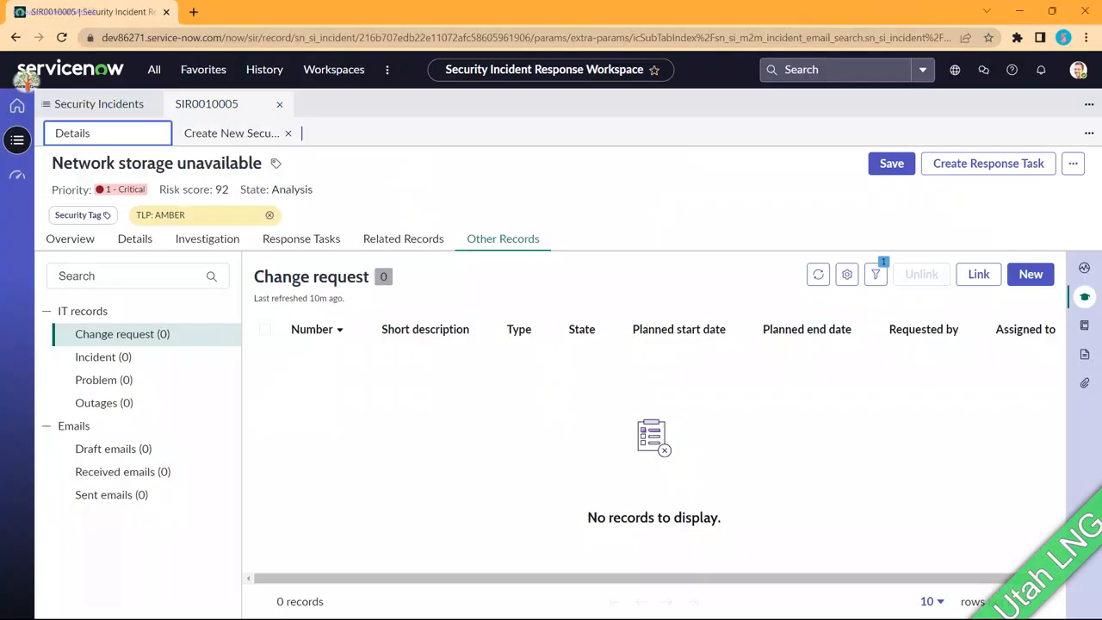
pyautogui.click(1074, 163)
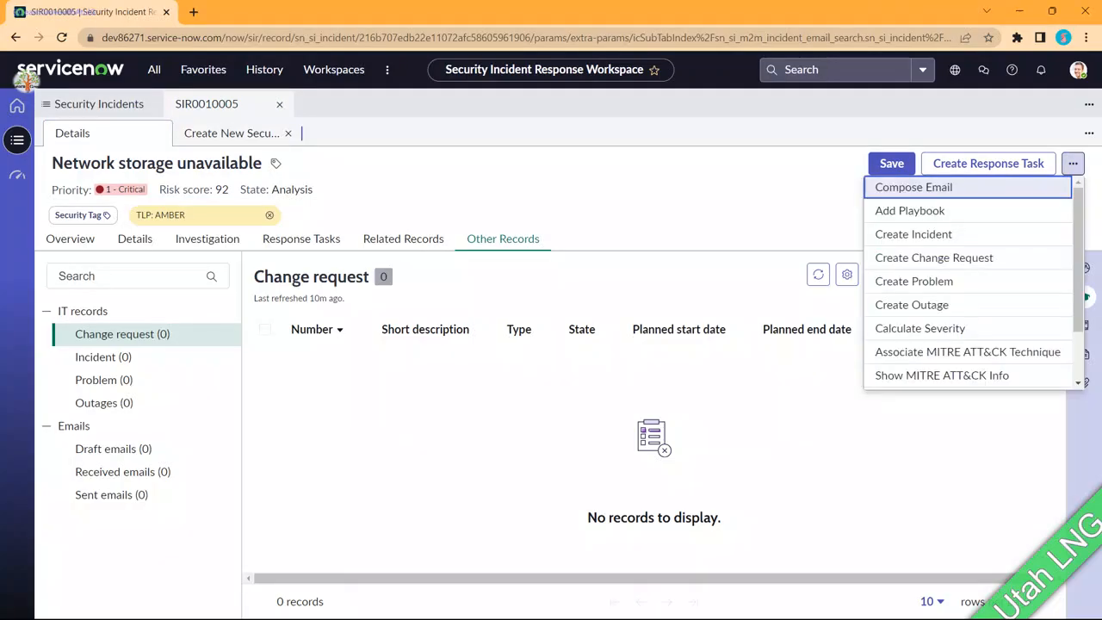
pyautogui.press('Return')
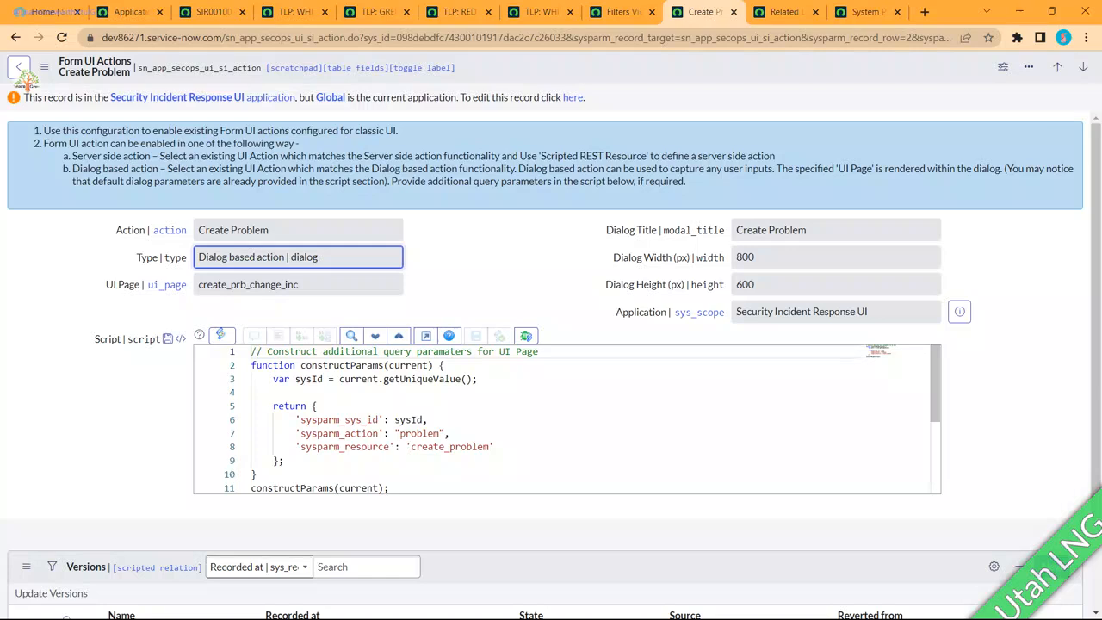
pyautogui.scroll(-2, 567, 419)
pyautogui.scroll(-3, 567, 419)
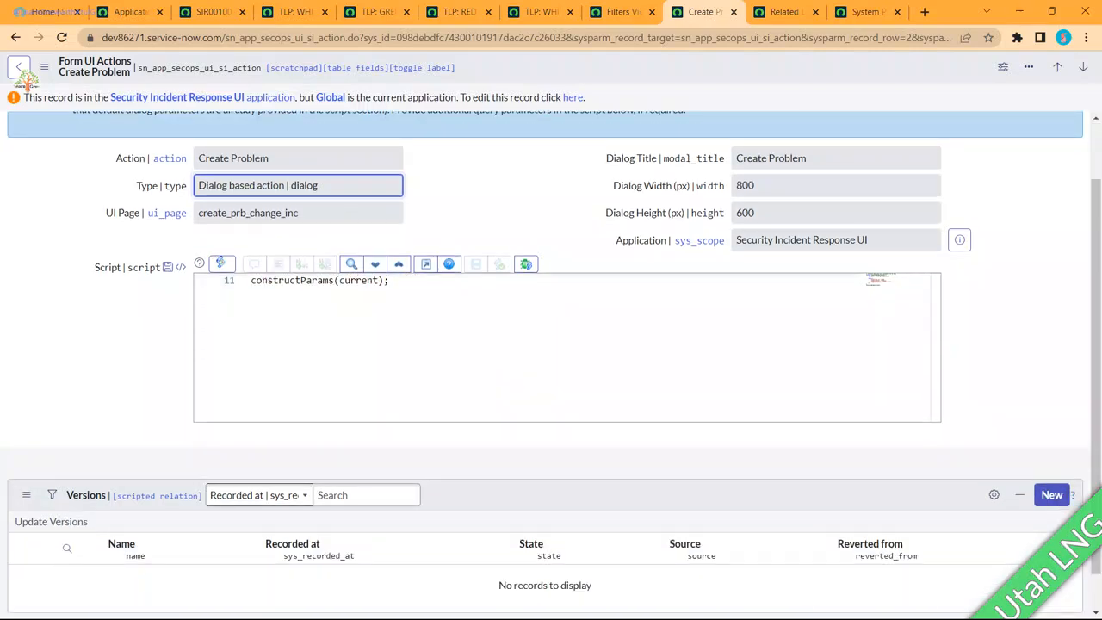
pyautogui.click(21, 69)
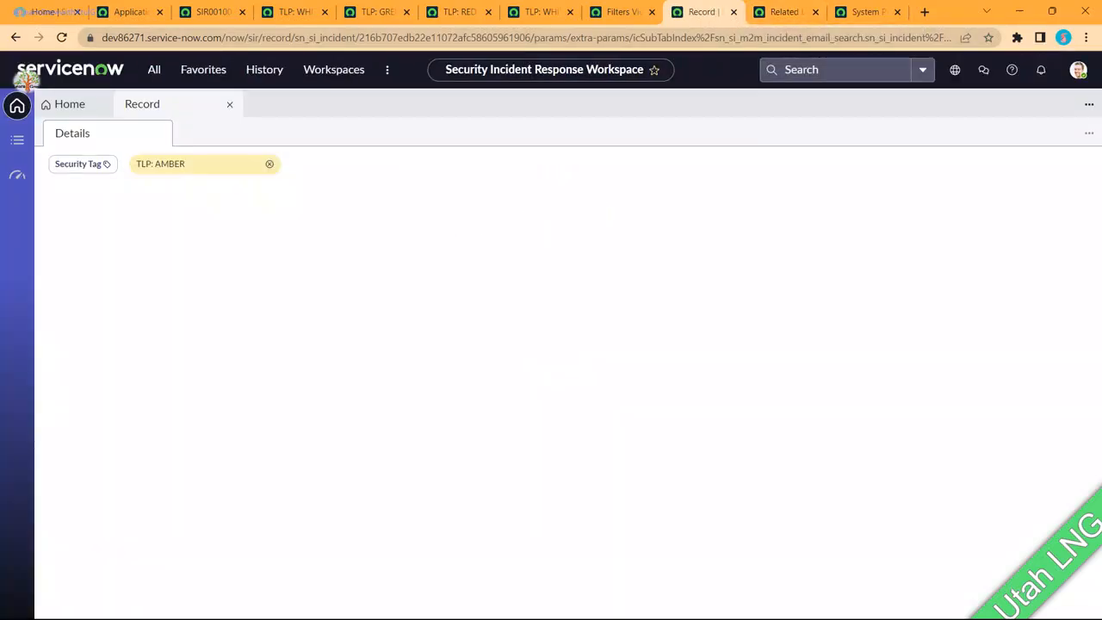
# Step: Close the Create Problem dialog and compare the Related List Groups with the Related Records and Other Records sections of SIR0010005
pyautogui.hotkey('ctrl', 'Tab')
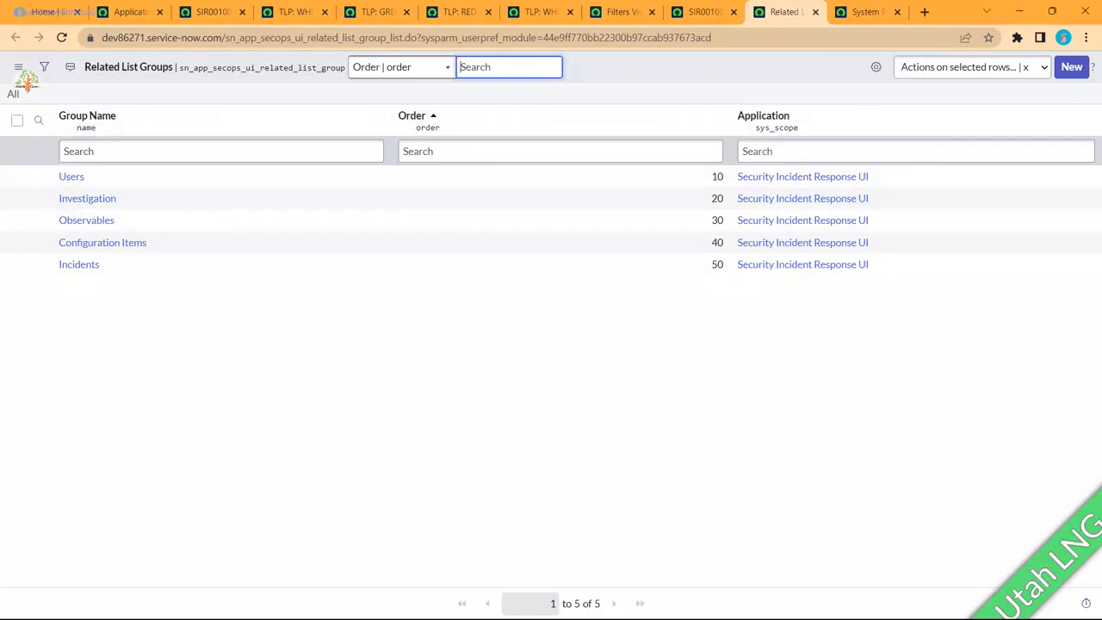
pyautogui.hotkey('alt', 'Tab')
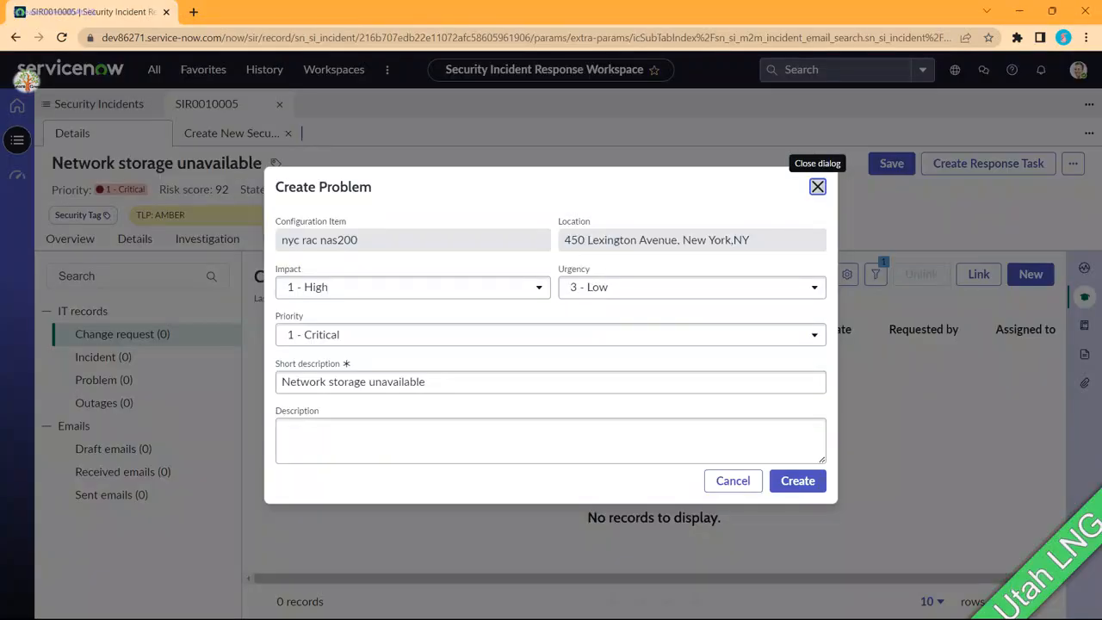
pyautogui.click(818, 185)
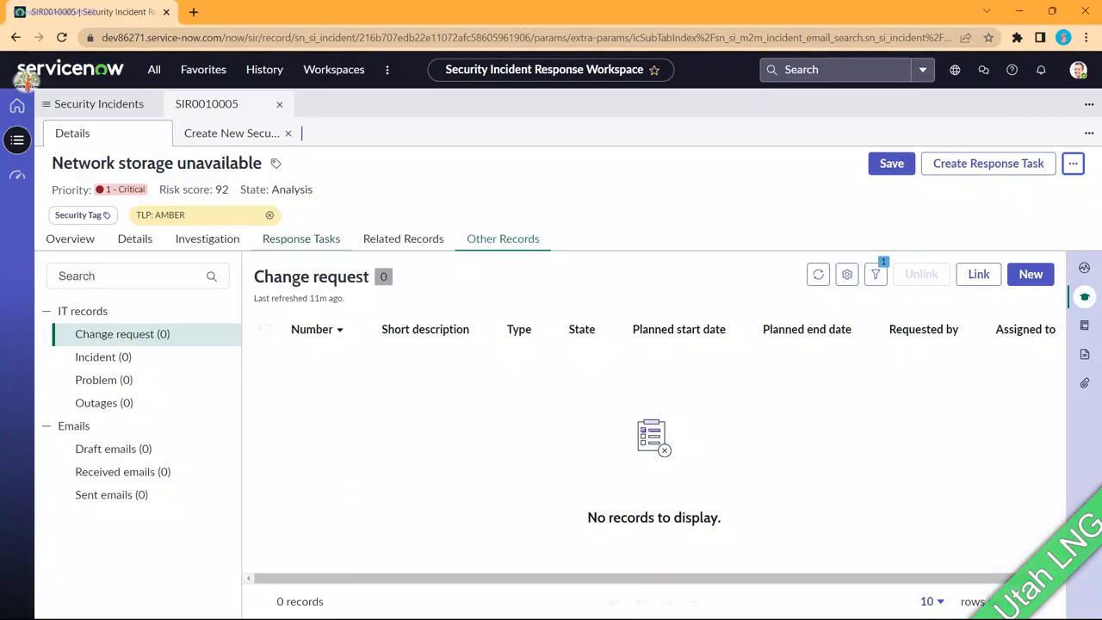
pyautogui.click(403, 239)
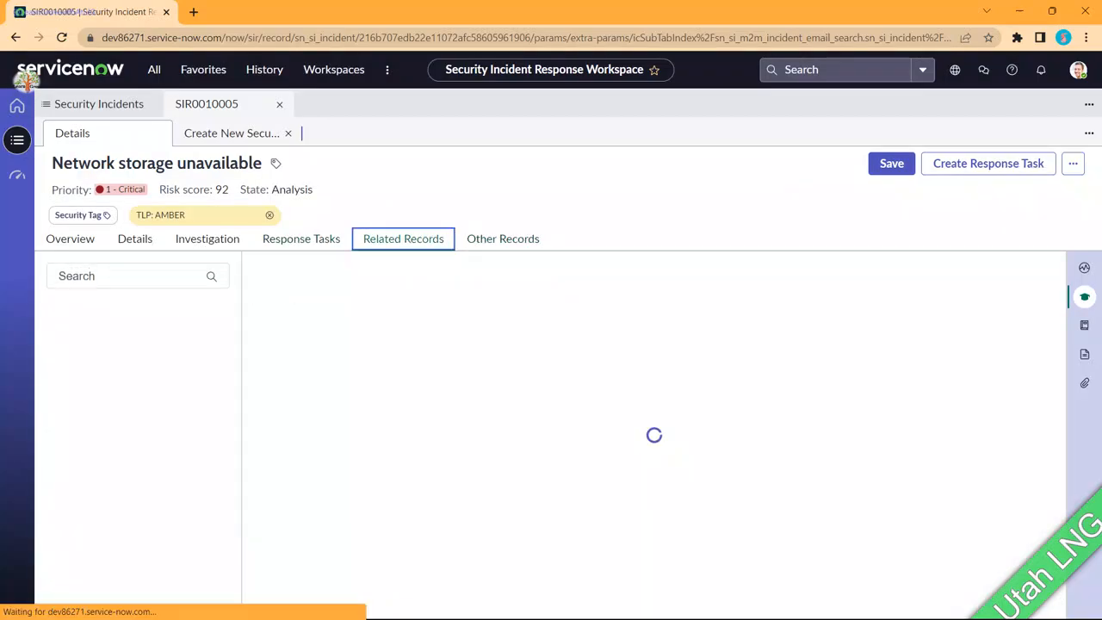
pyautogui.click(503, 240)
pyautogui.hotkey('alt', 'Tab')
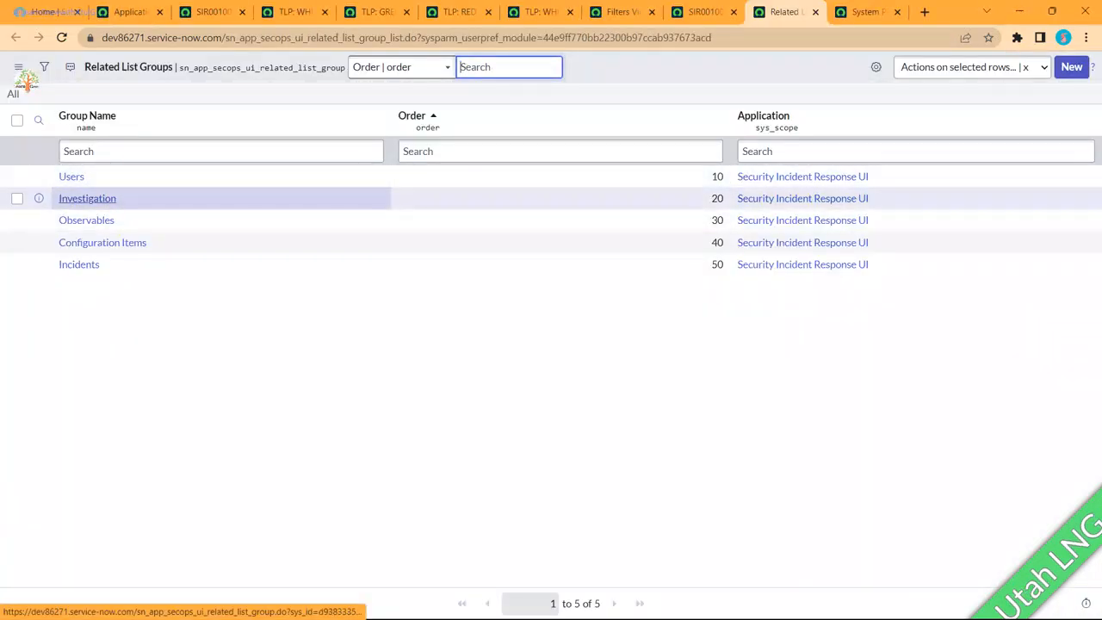
# Step: View the Investigation section of SIR0010005 and open the Investigation related list group to examine its related lists
pyautogui.hotkey('alt', 'Tab')
pyautogui.click(208, 239)
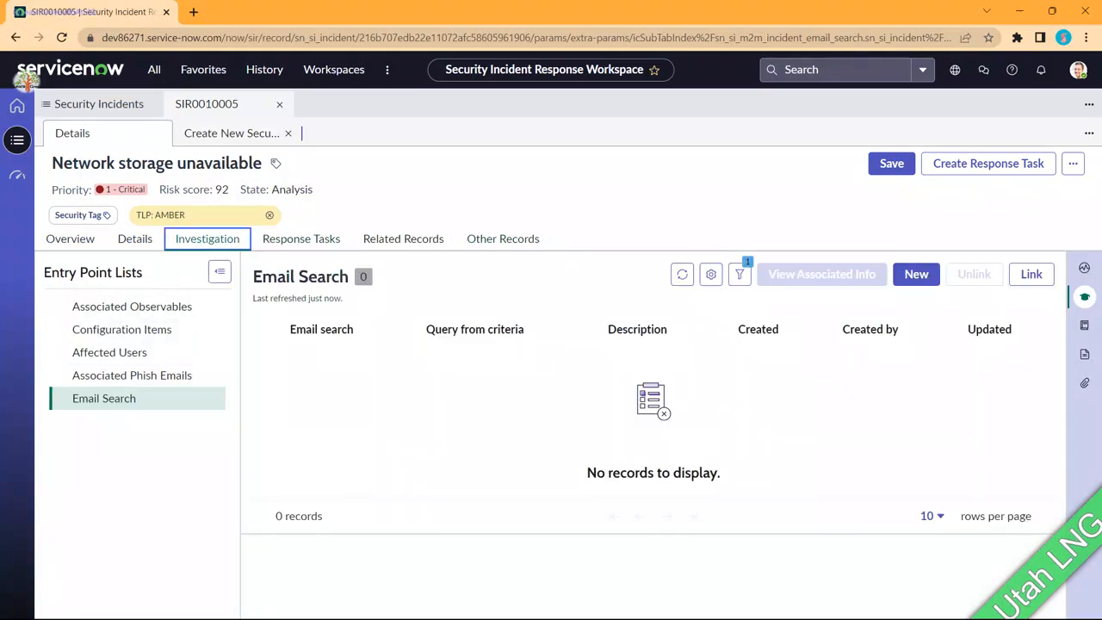
pyautogui.hotkey('alt', 'Tab')
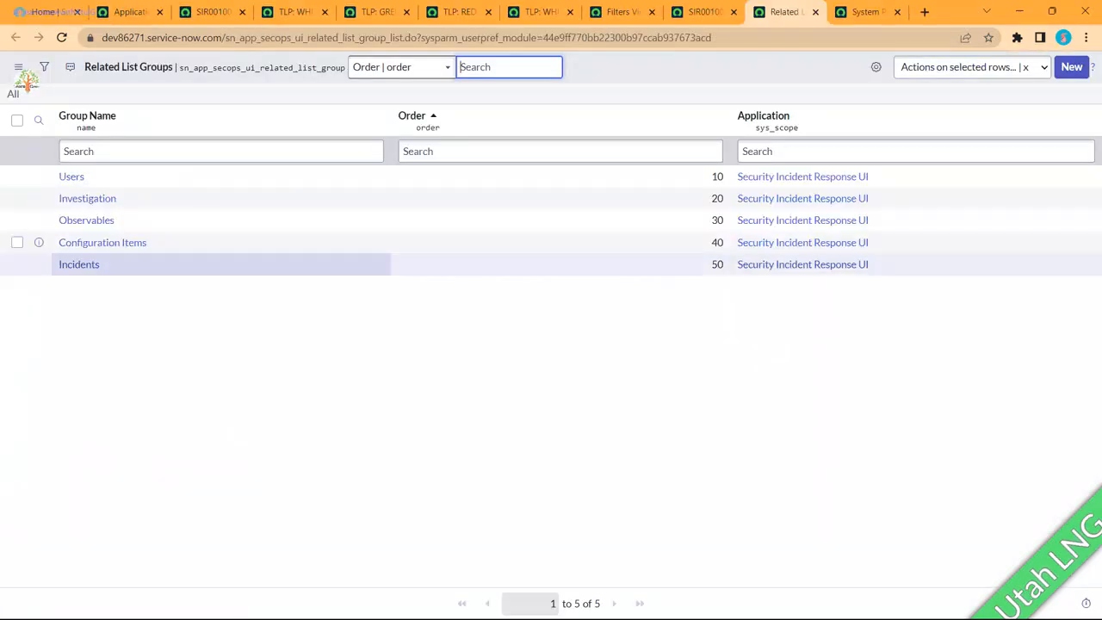
pyautogui.click(87, 198)
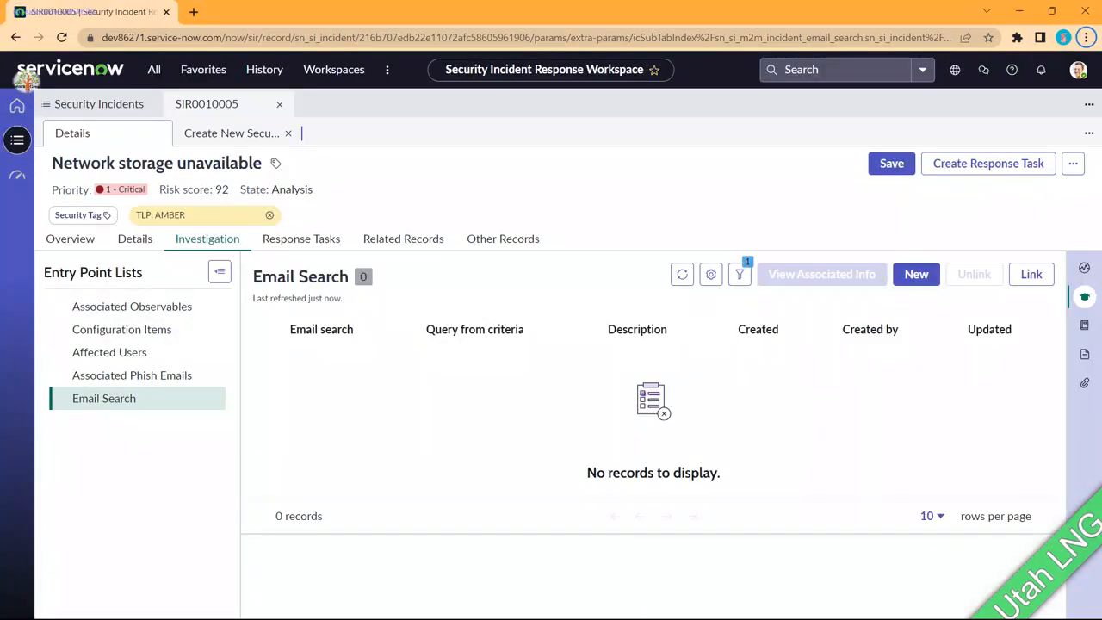
pyautogui.hotkey('alt', 'Tab')
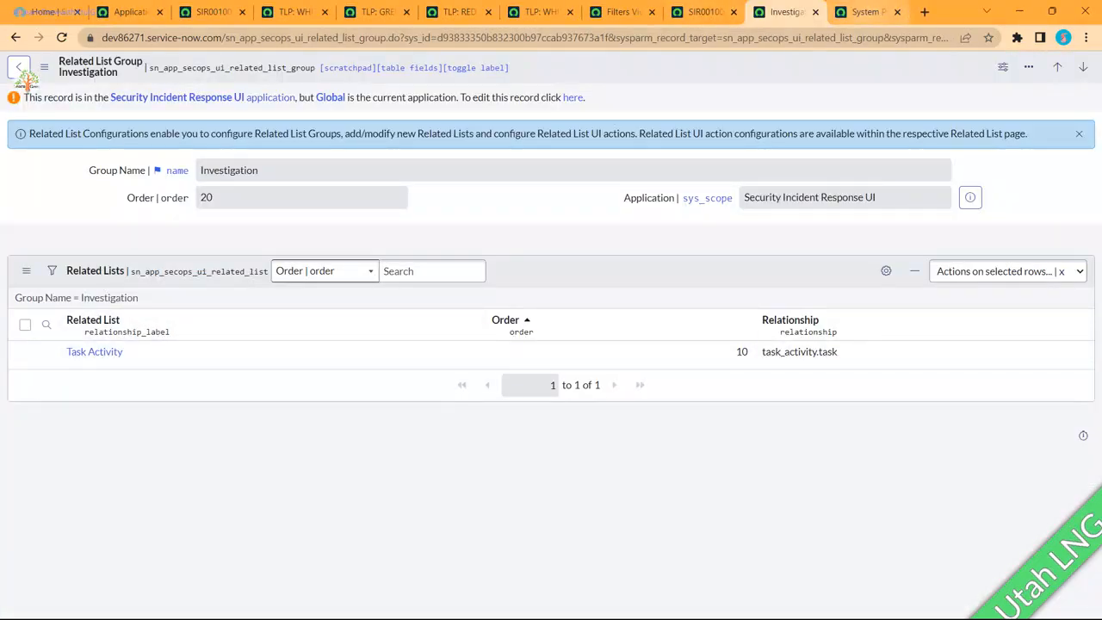
# Step: Return the workspace to its Security Incidents list and examine the system properties whose names start with sn_app_secops_ui
pyautogui.hotkey('ctrl', 'Tab')
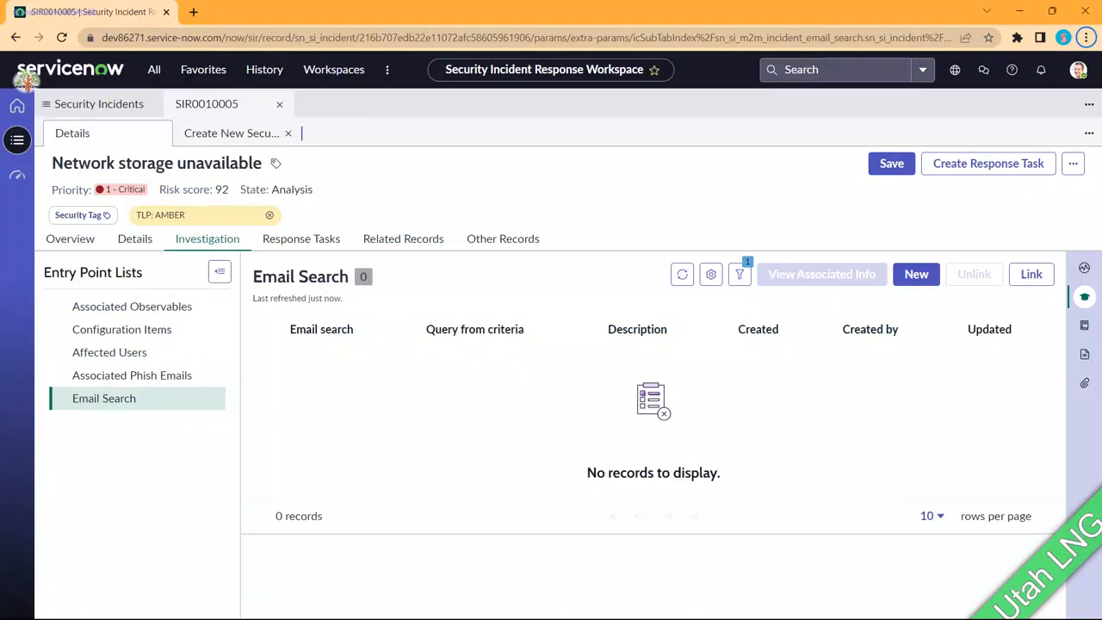
pyautogui.click(99, 104)
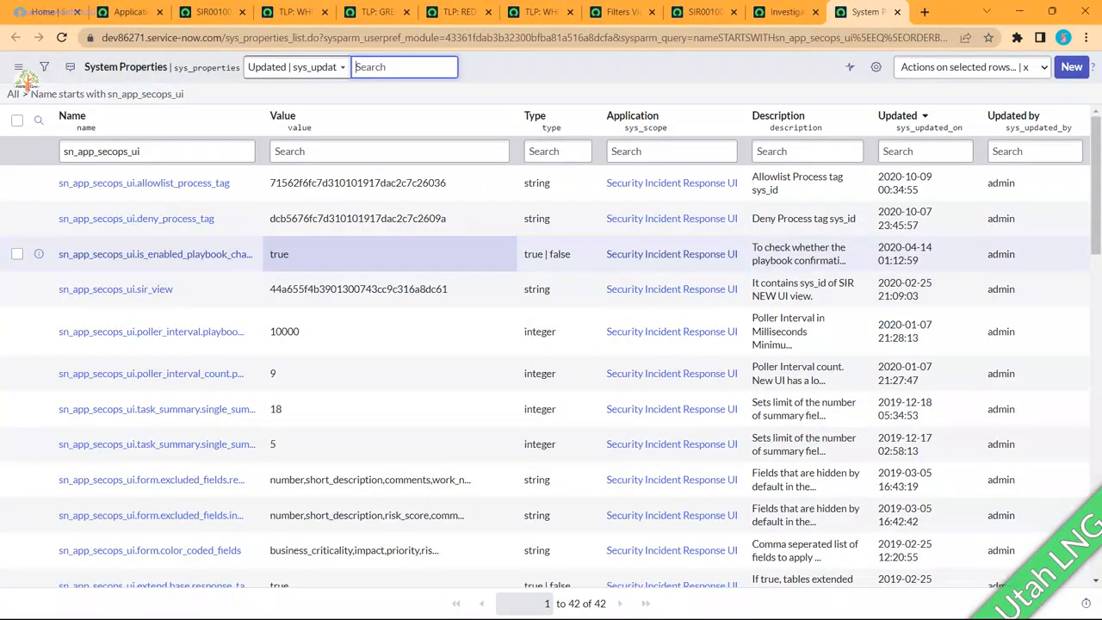
pyautogui.scroll(-3, 388, 250)
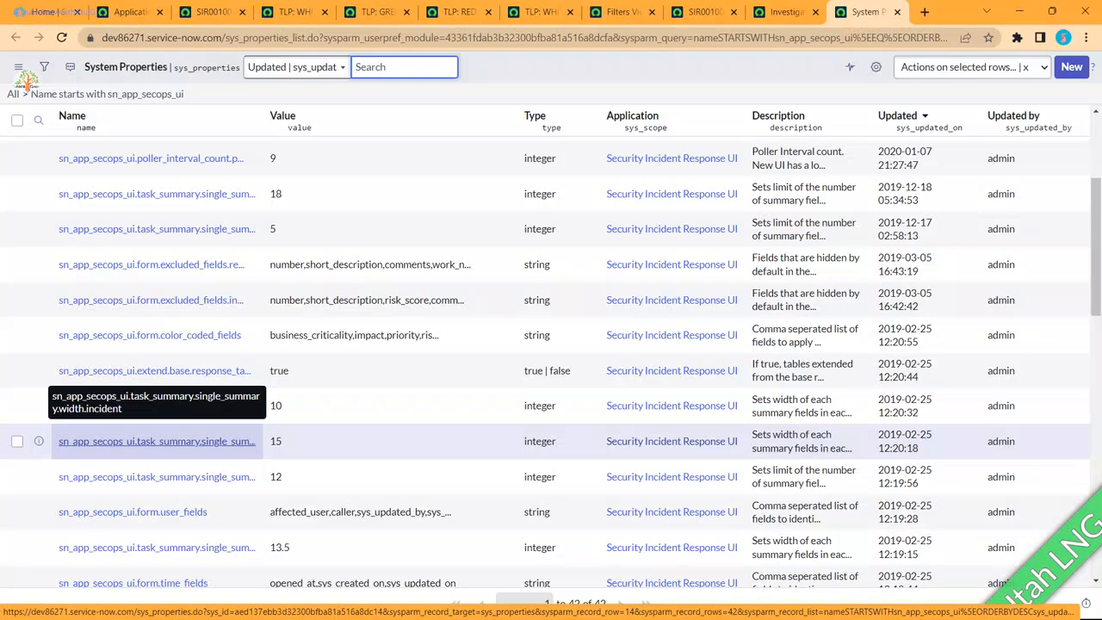
pyautogui.scroll(-1, 155, 475)
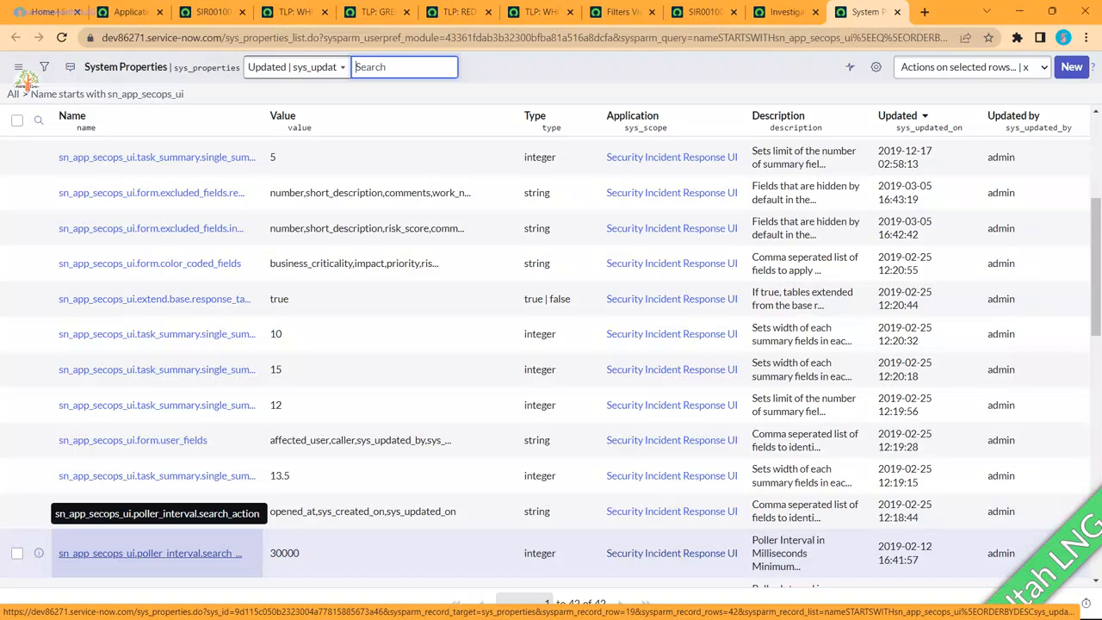
pyautogui.scroll(-2, 155, 553)
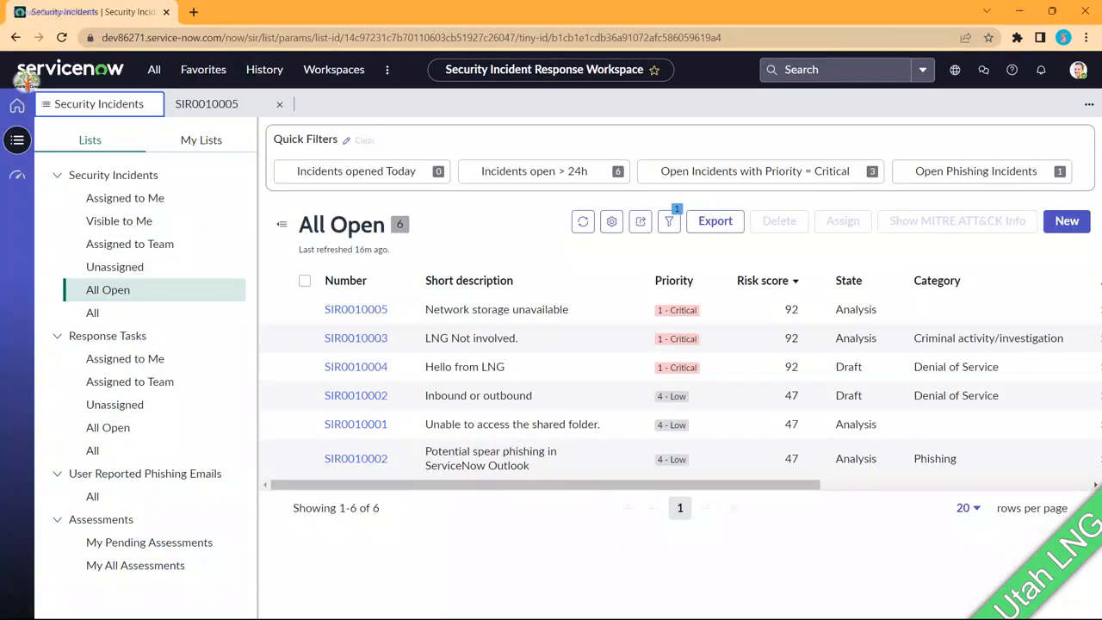
# Step: Switch to the PowerPoint slide show on the Security Incident Response Workspace and tags
pyautogui.hotkey('alt', 'Tab')
pyautogui.hotkey('alt', 'Tab')
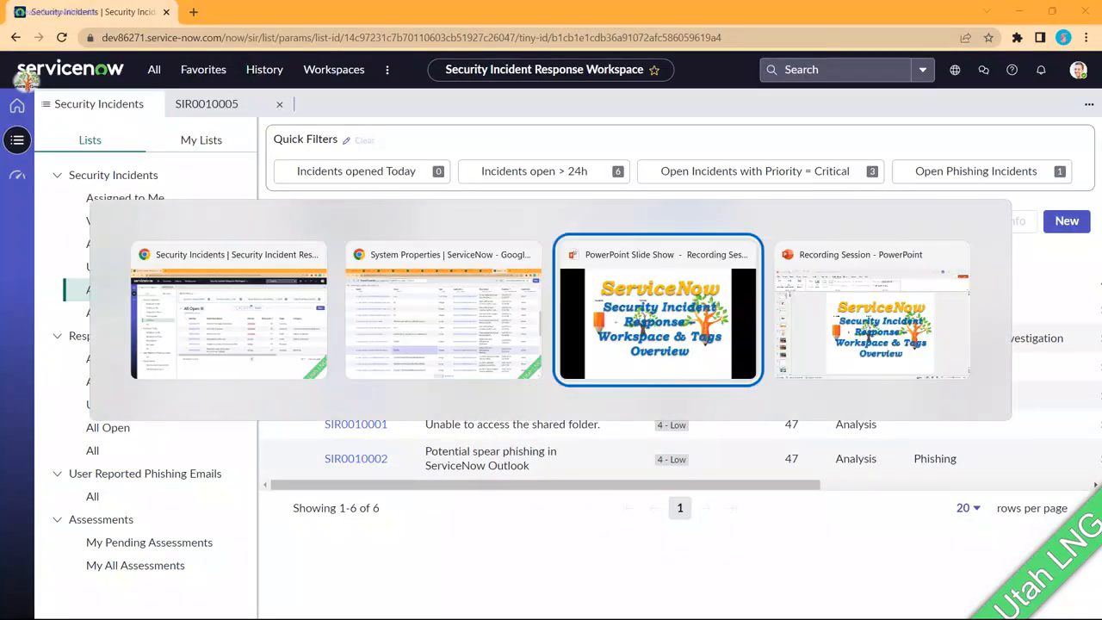